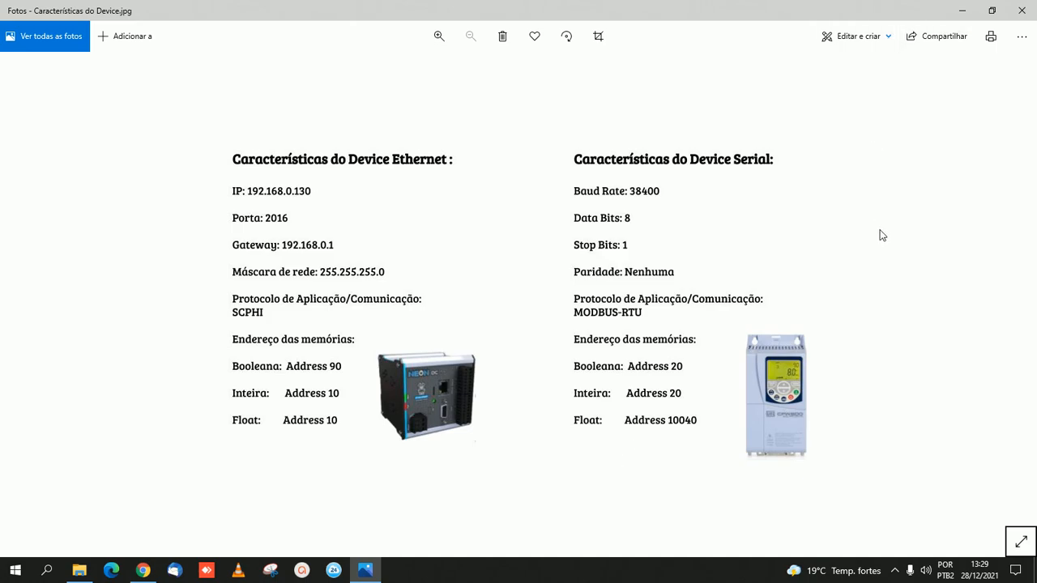
Step: Minimize the device characteristics image and run MCS 1.1 SRV_1 and MON 1.1 SRV_1 from the desktop as administrator
left_click(960, 13)
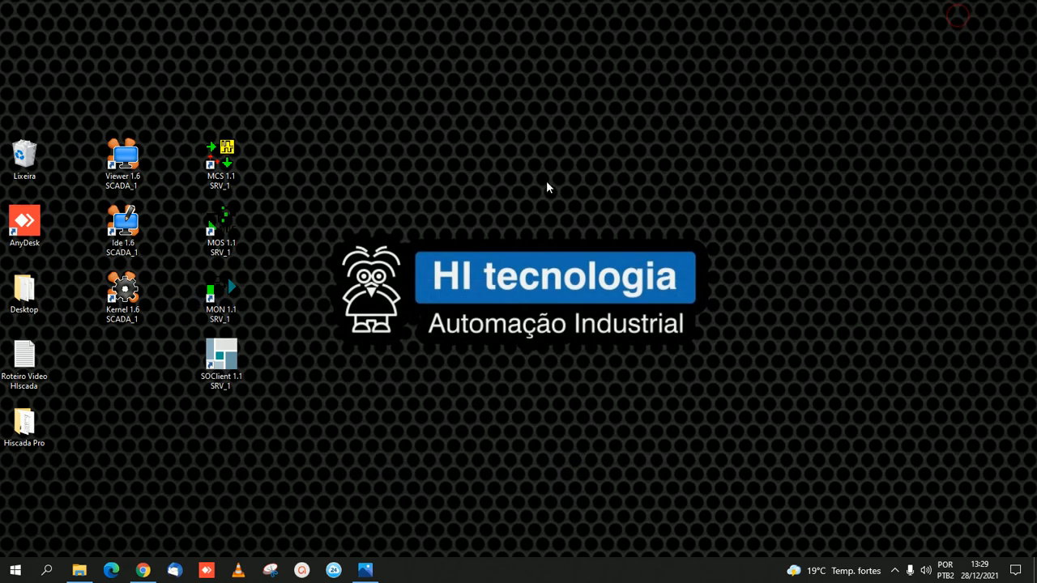
left_click_drag(292, 122, 192, 445)
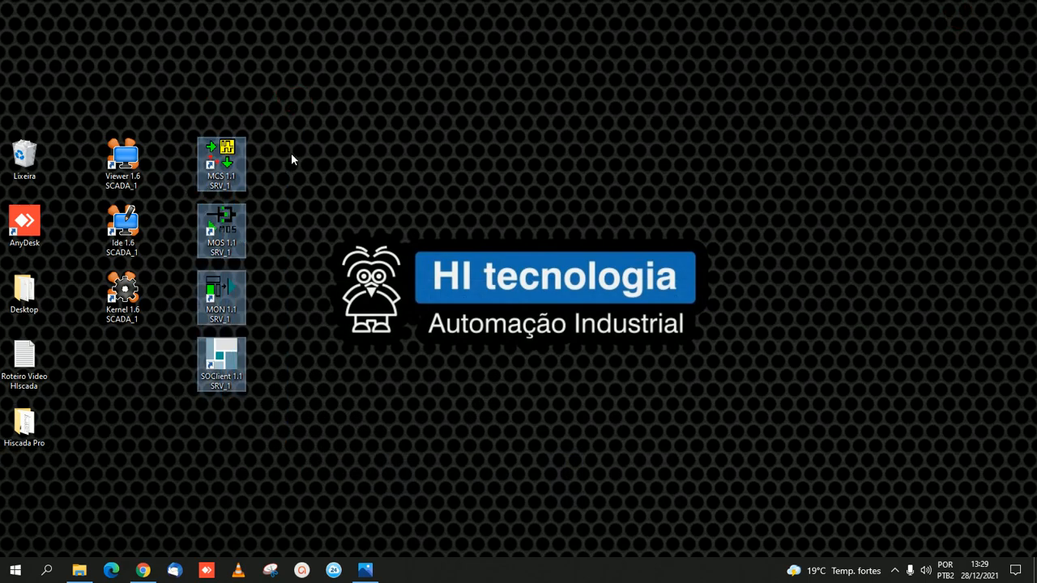
left_click(391, 253)
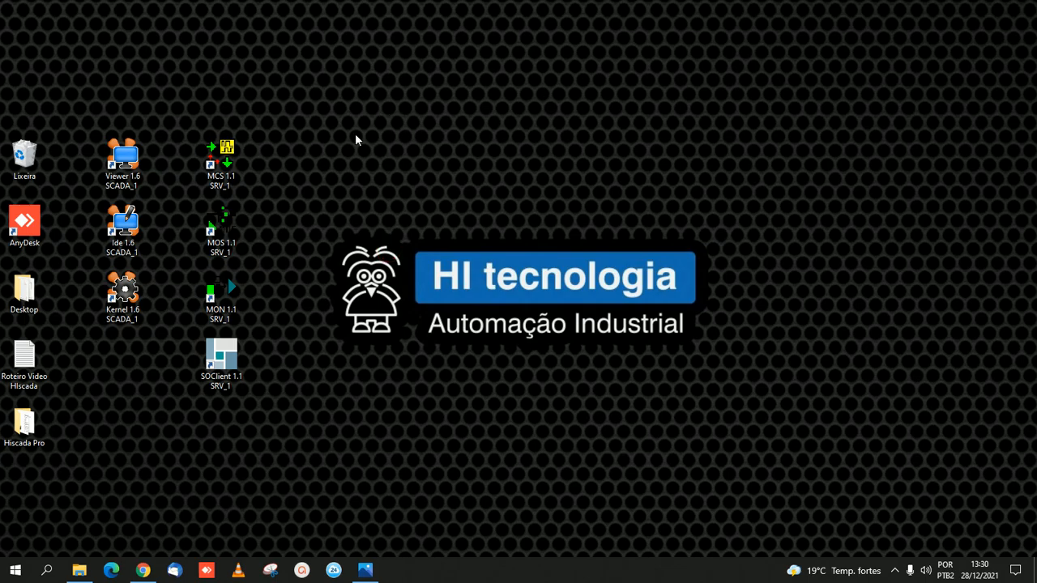
right_click(237, 161)
left_click(273, 289)
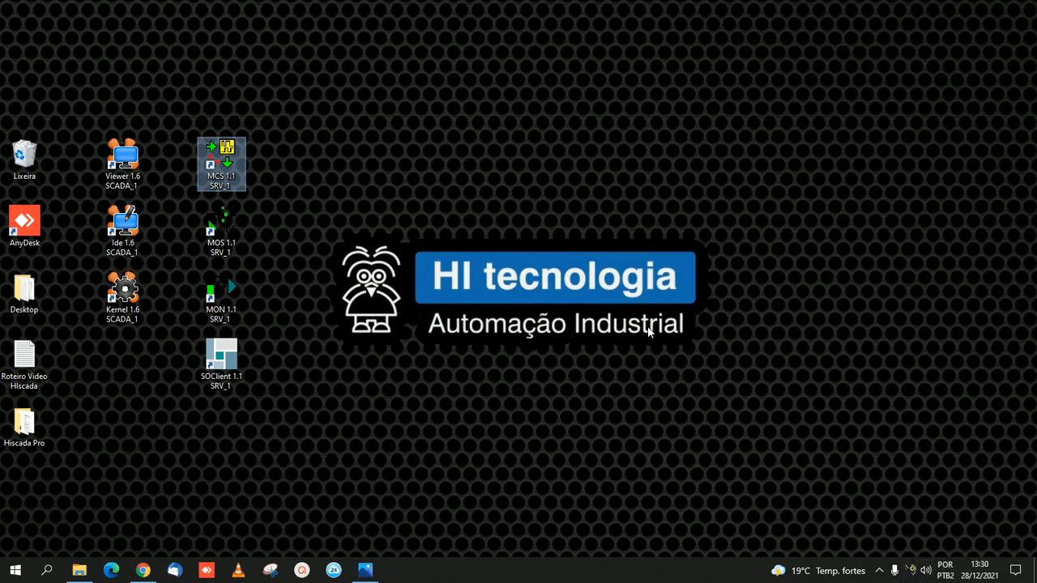
right_click(221, 293)
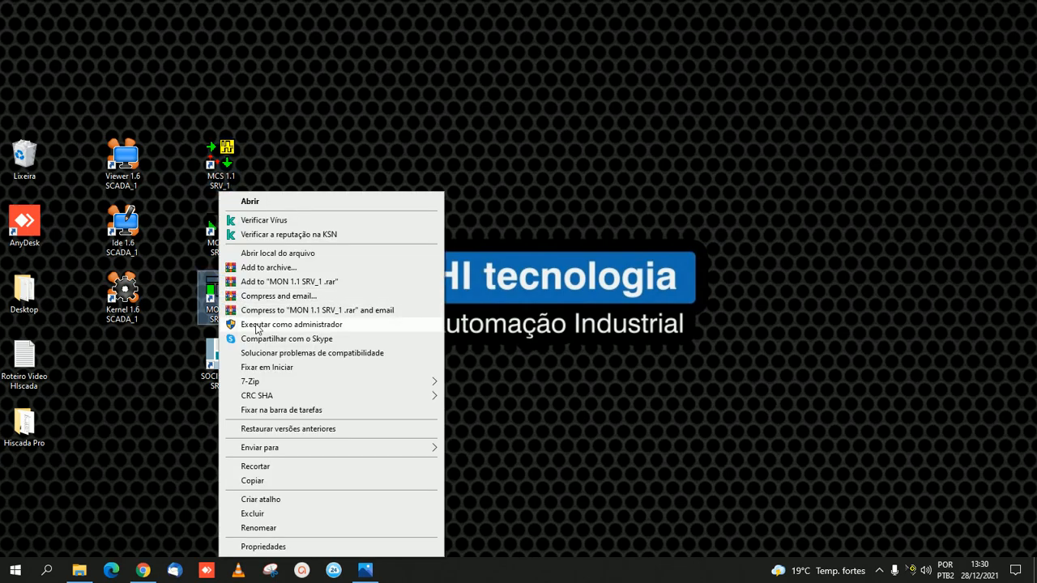
left_click(274, 326)
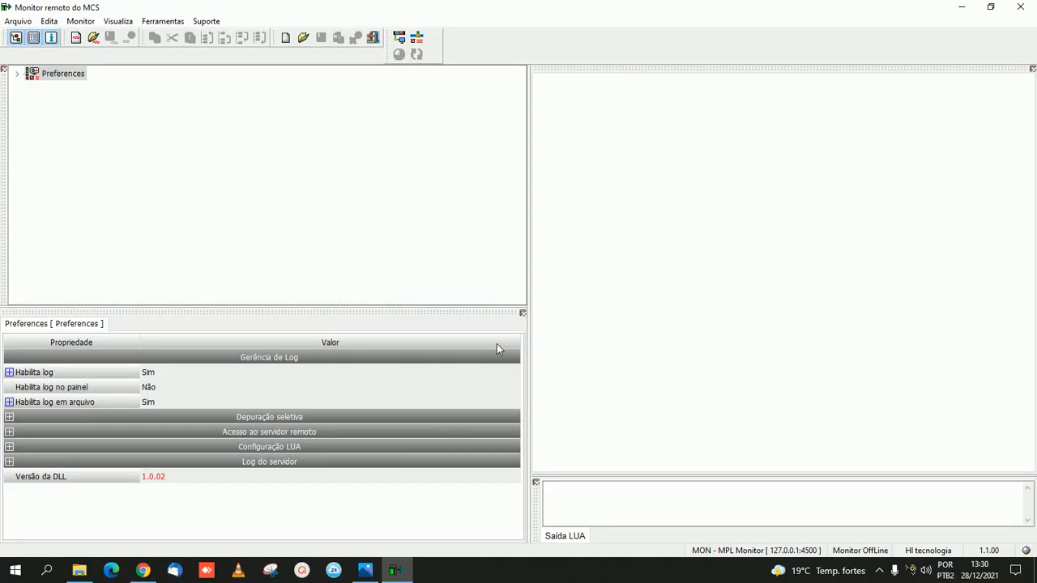
Step: Create a new project file named projeto in the MCS Projects folder
left_click(28, 22)
left_click(42, 37)
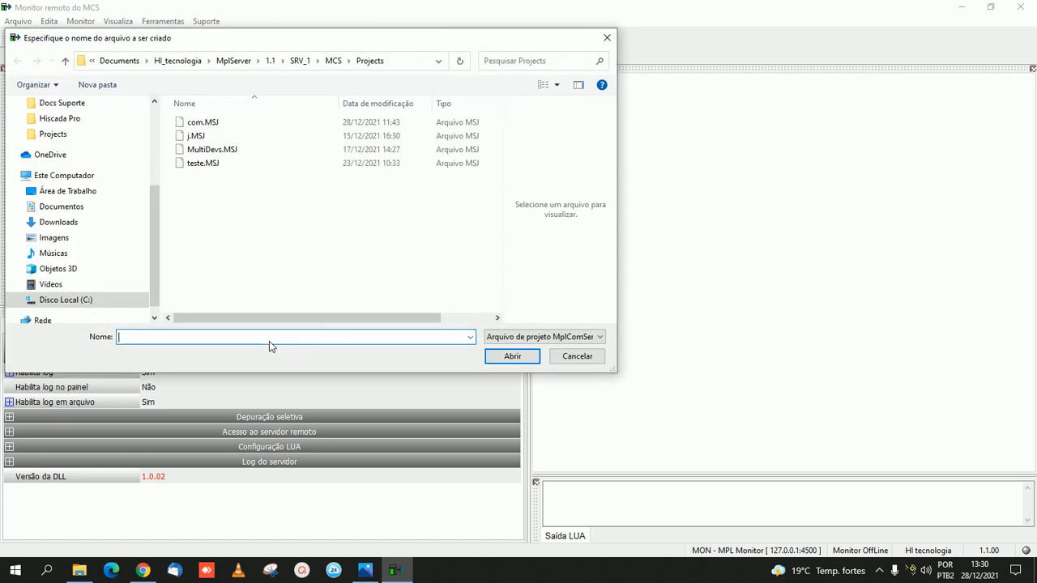
type("projeto")
left_click(512, 359)
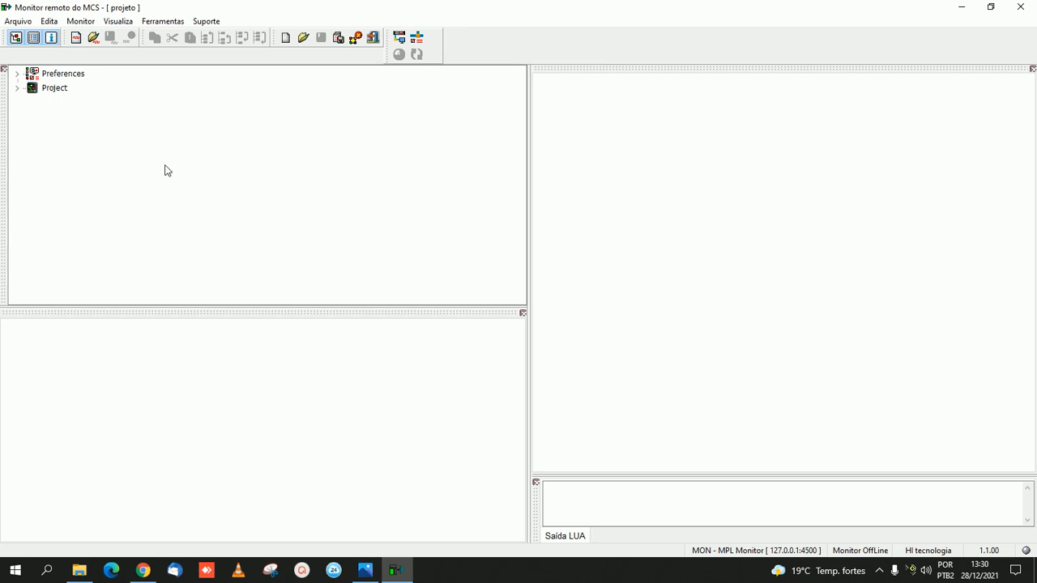
Step: Add an Ethernet driver to the Drivers item of the project
left_click(17, 89)
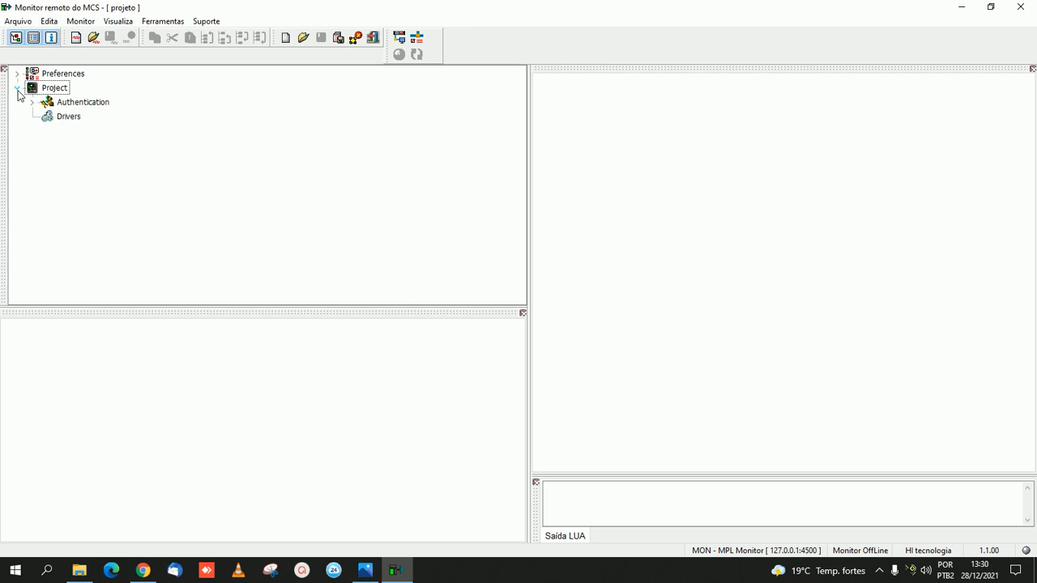
left_click(61, 118)
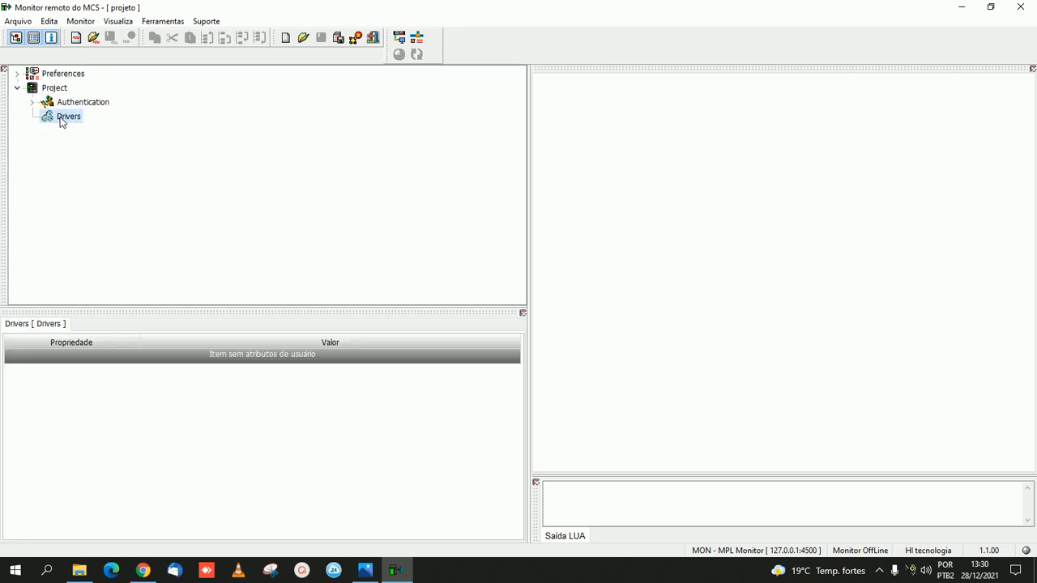
right_click(62, 120)
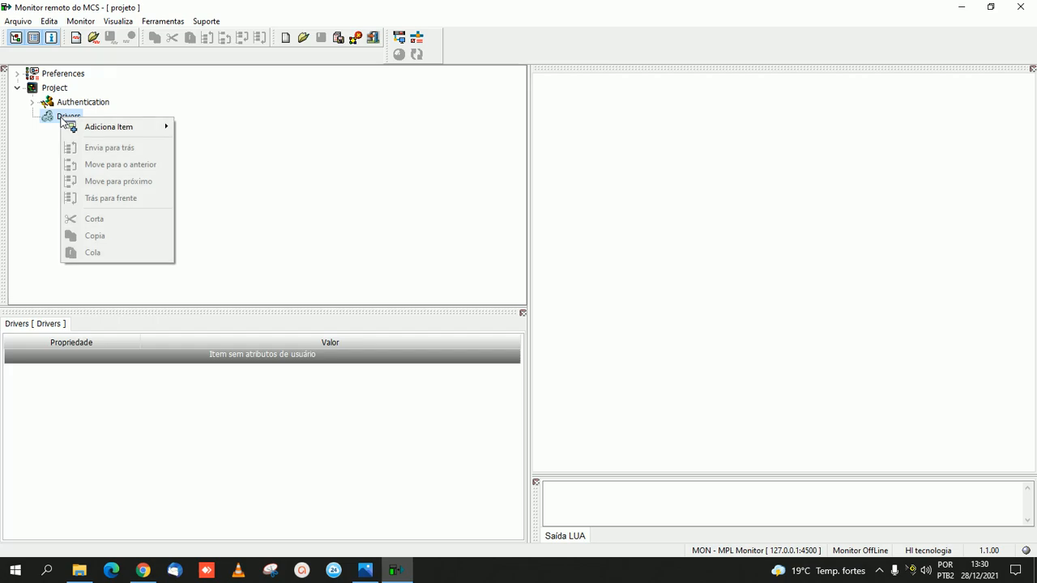
mouse_move(105, 130)
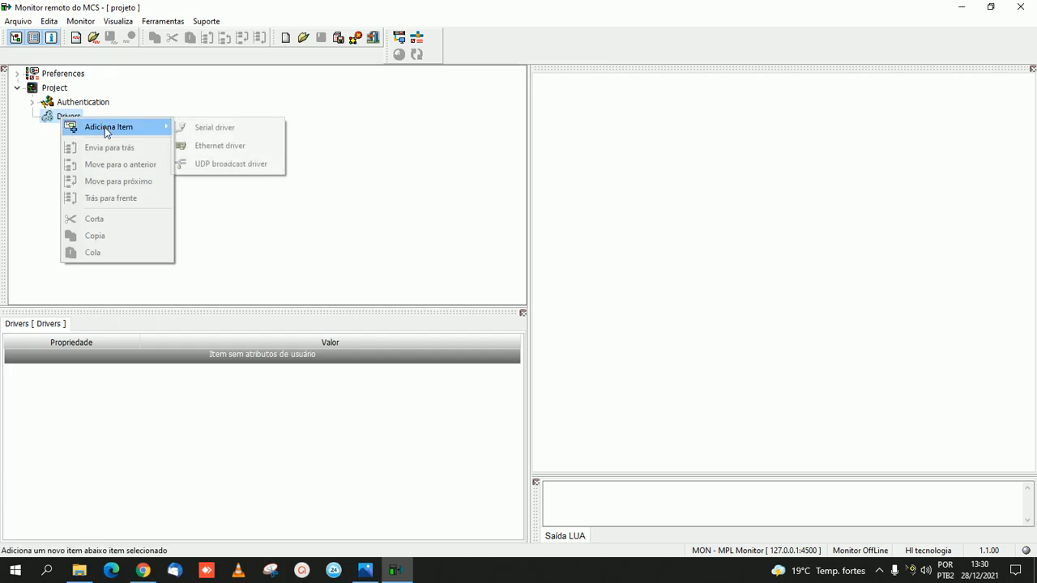
left_click(205, 151)
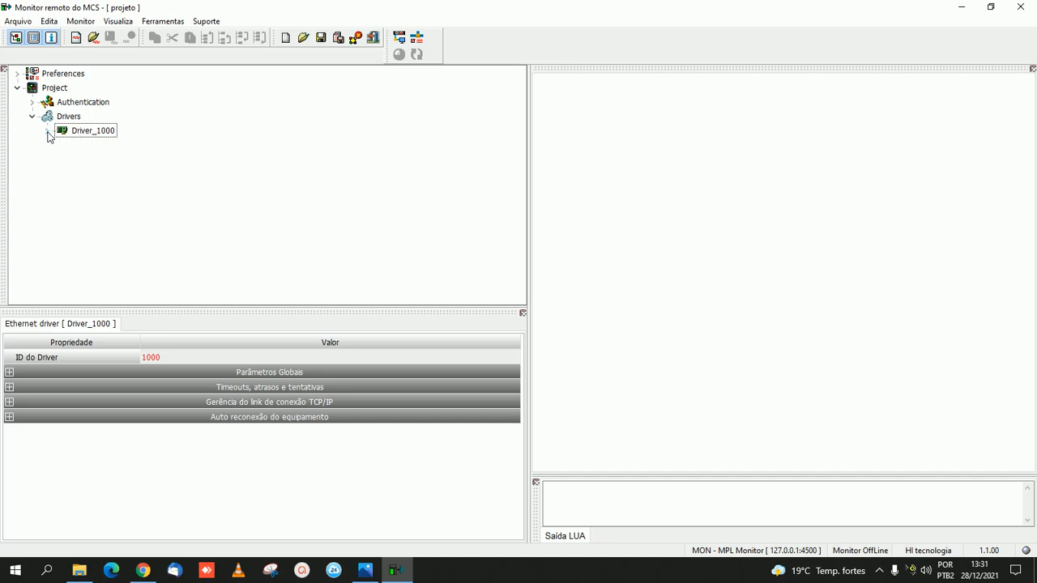
Step: Expand the Ethernet driver down to its Devs 1-255 item and examine the available application protocols
left_click(47, 132)
left_click(61, 145)
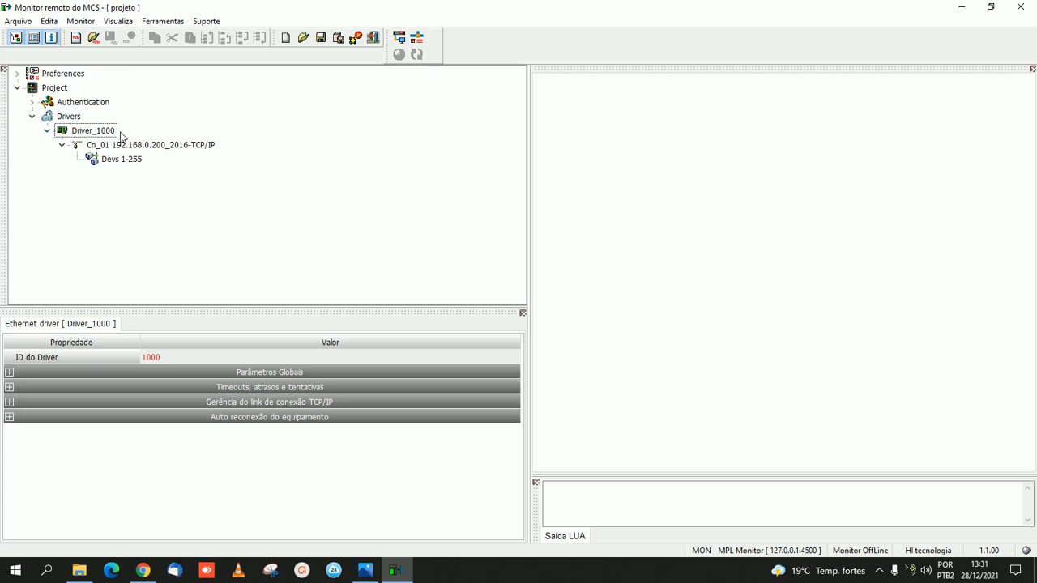
left_click(116, 162)
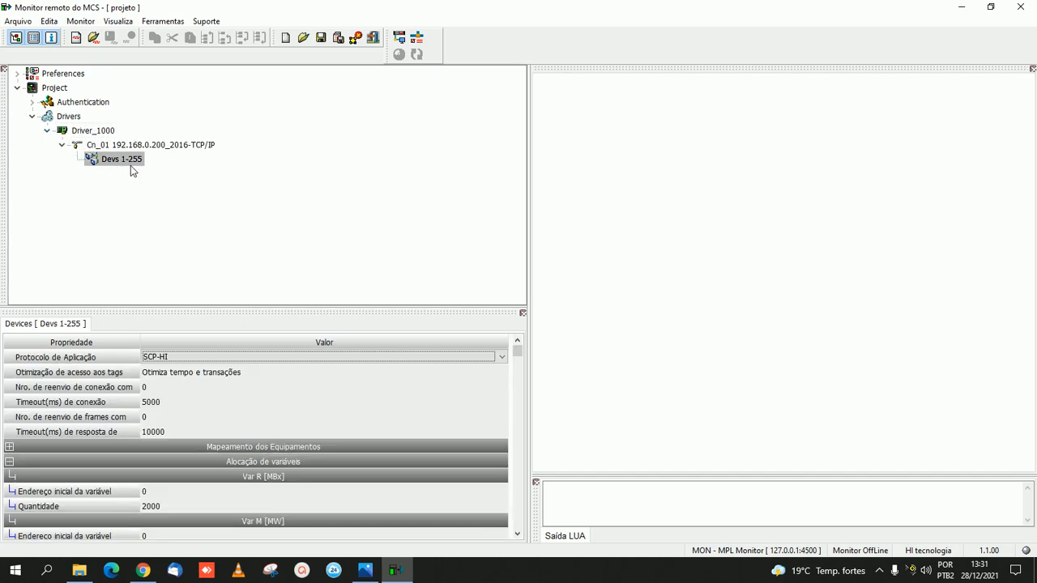
left_click(158, 357)
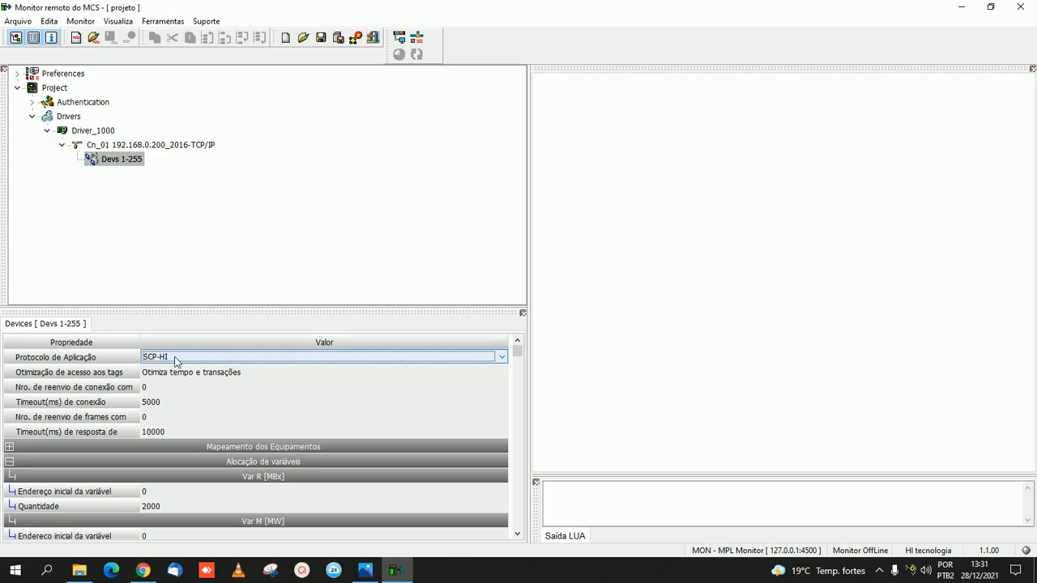
left_click(201, 361)
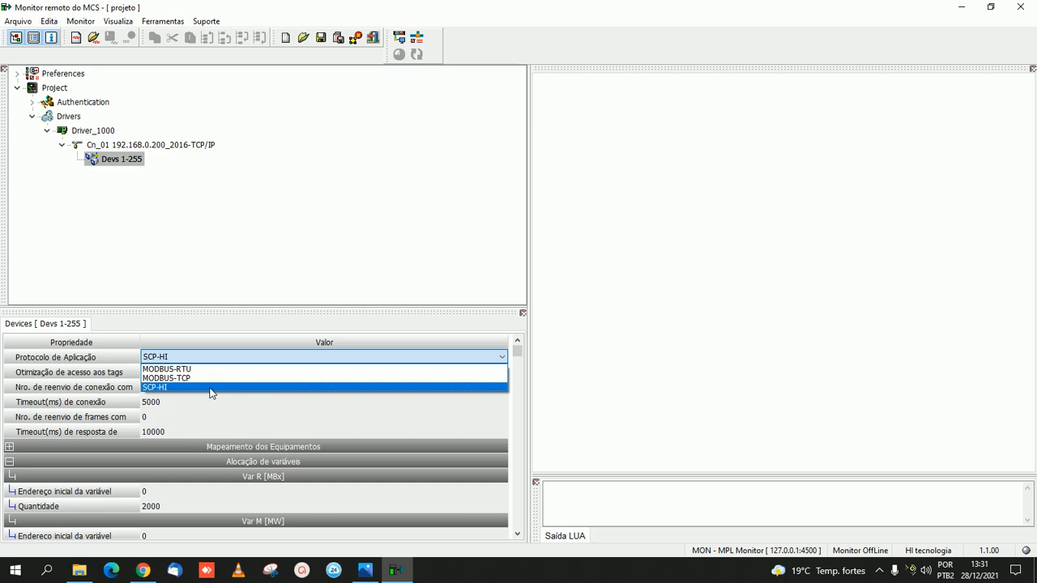
left_click(227, 272)
Step: Set the Ethernet channel's equipment IP to 192.168.0.130, as given in the device characteristics image
left_click(183, 146)
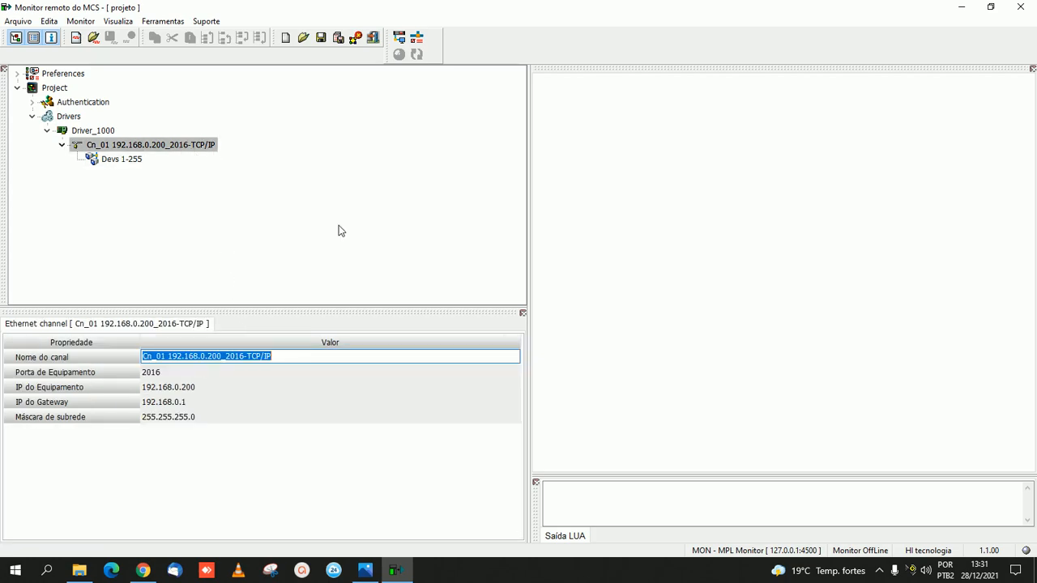
left_click(376, 569)
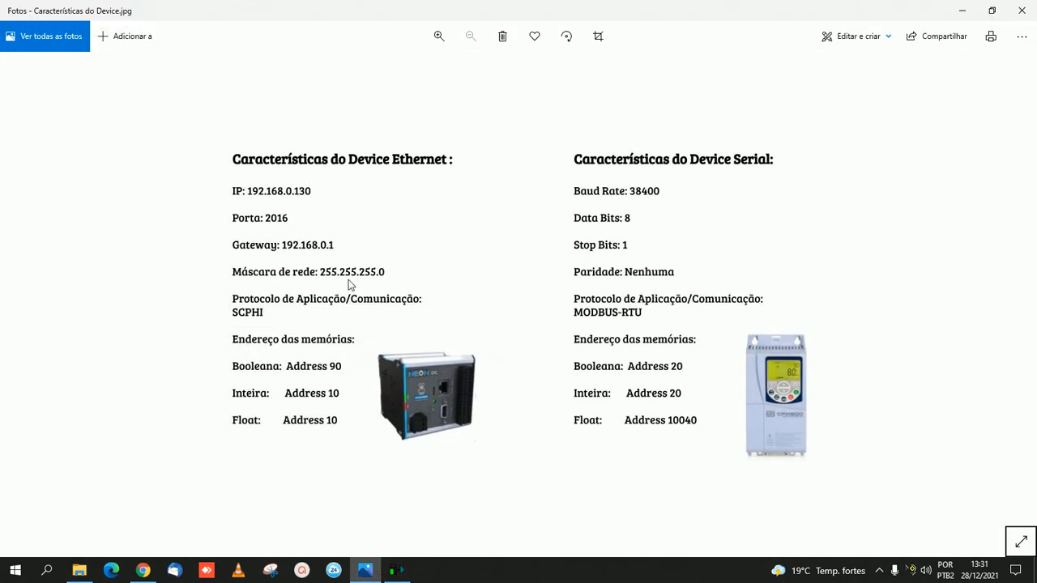
left_click(395, 570)
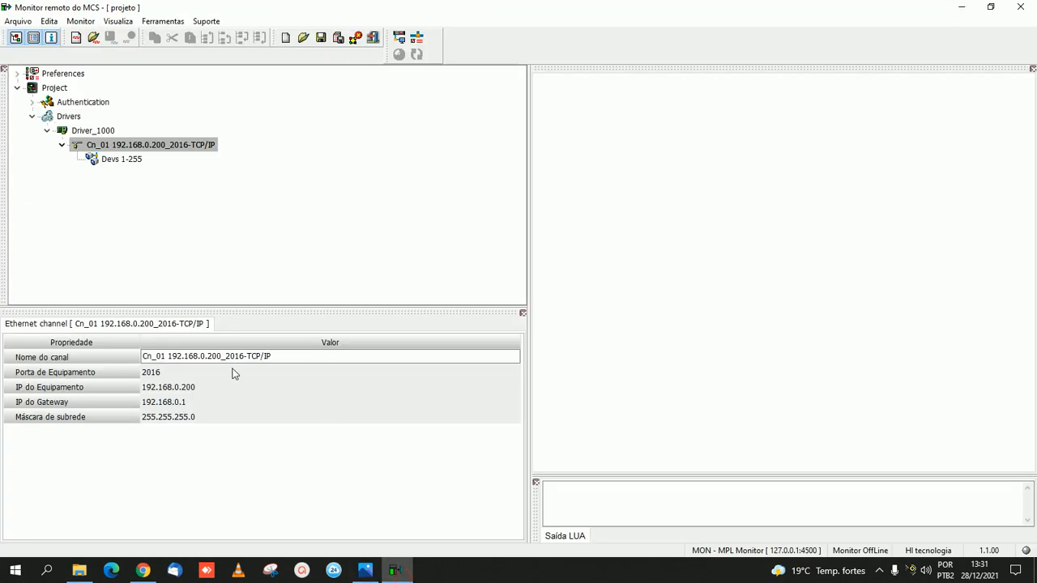
left_click(205, 388)
left_click(207, 389)
key("BackSpace")
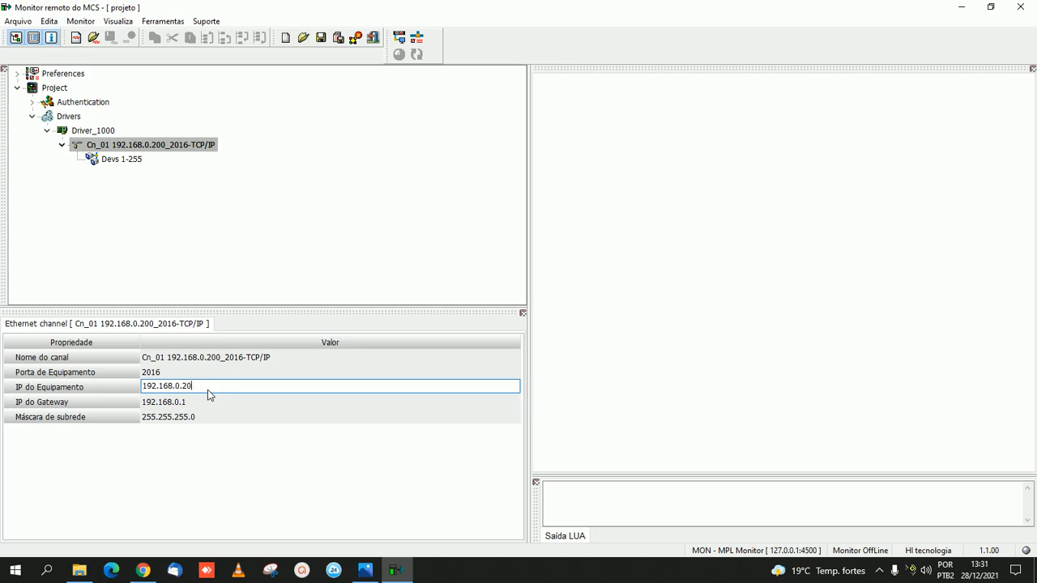
type("130")
key("Tab")
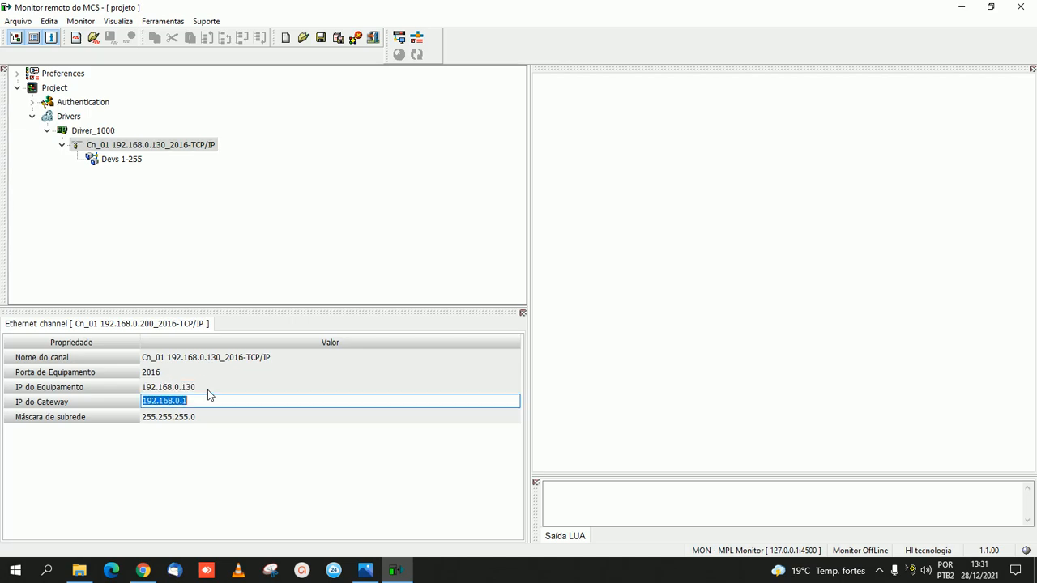
Step: Check the Ethernet channel's network settings and its devices' application protocol against the device characteristics image
left_click(364, 570)
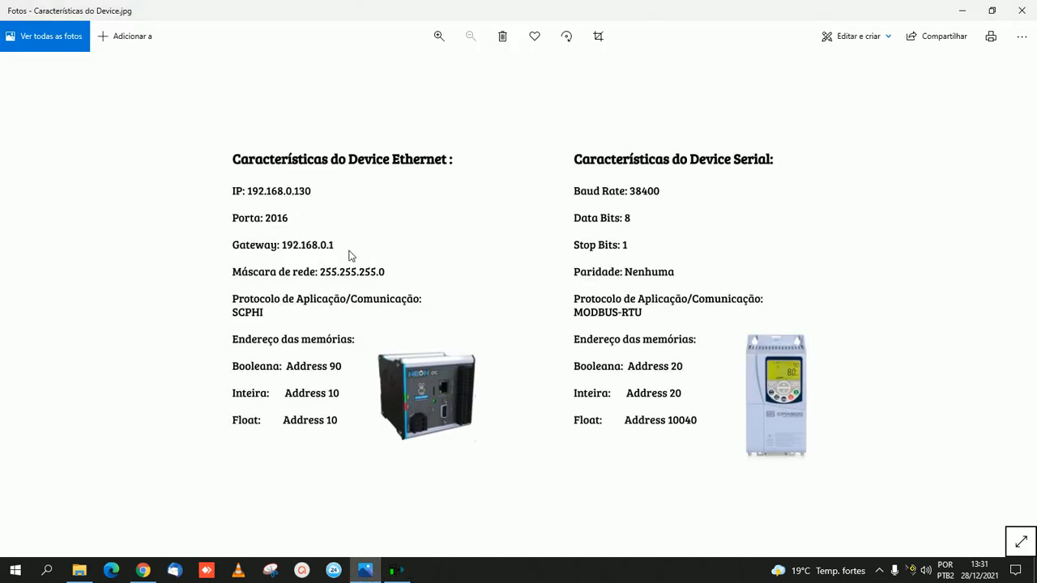
left_click(364, 571)
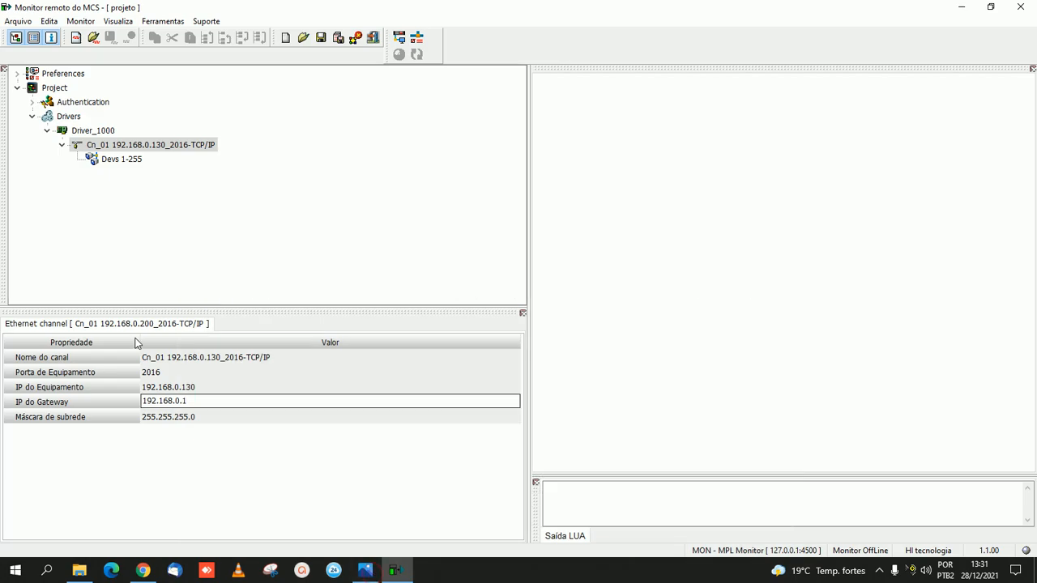
left_click(122, 159)
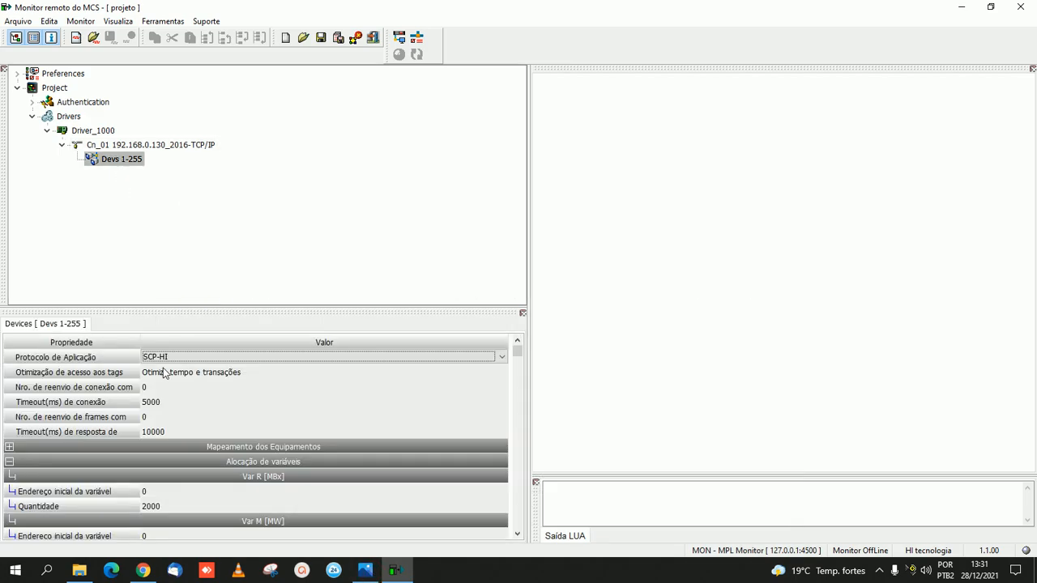
left_click(155, 357)
left_click(365, 570)
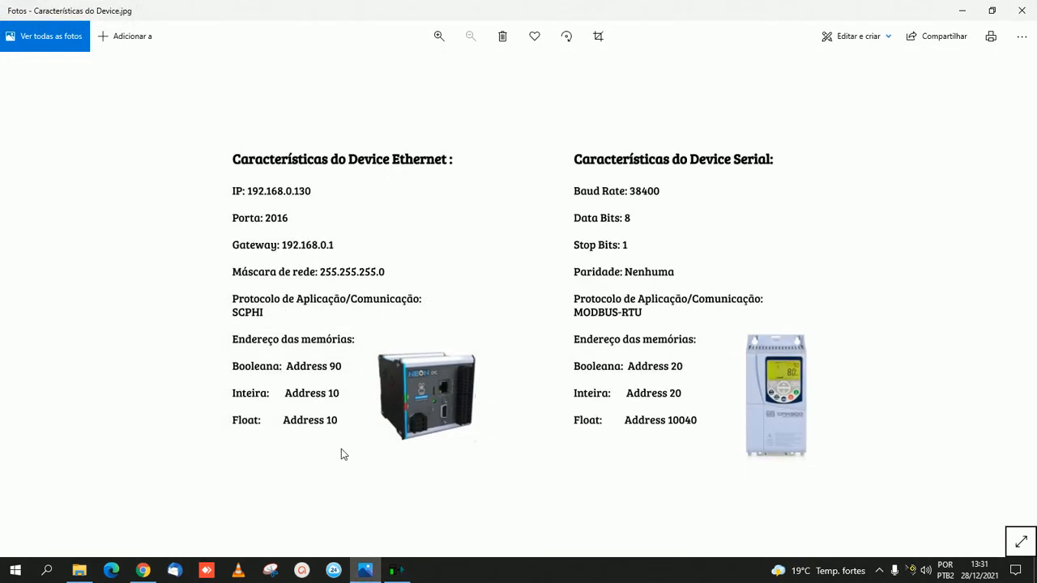
left_click(367, 571)
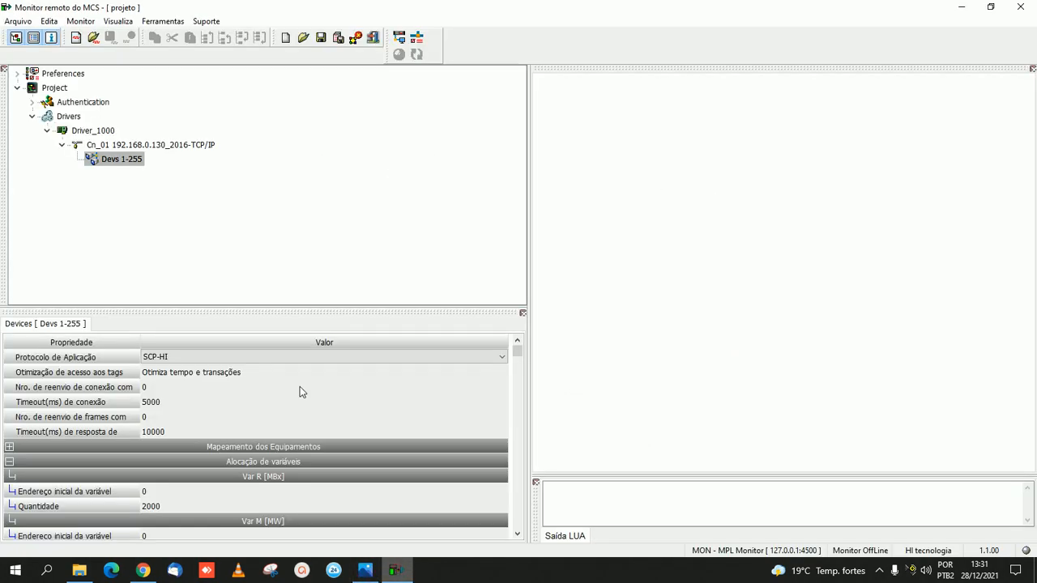
left_click(107, 146)
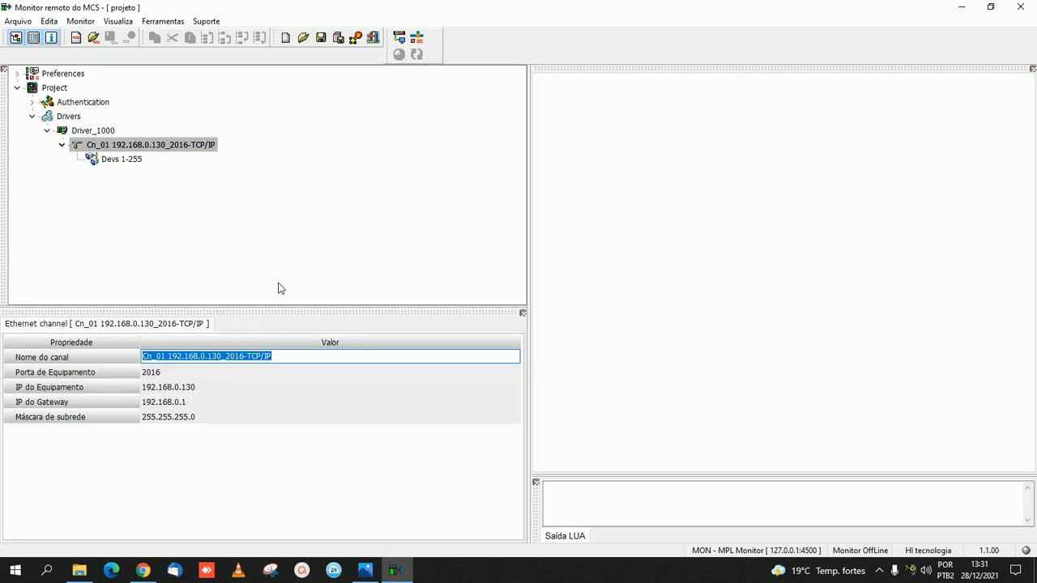
key("Tab")
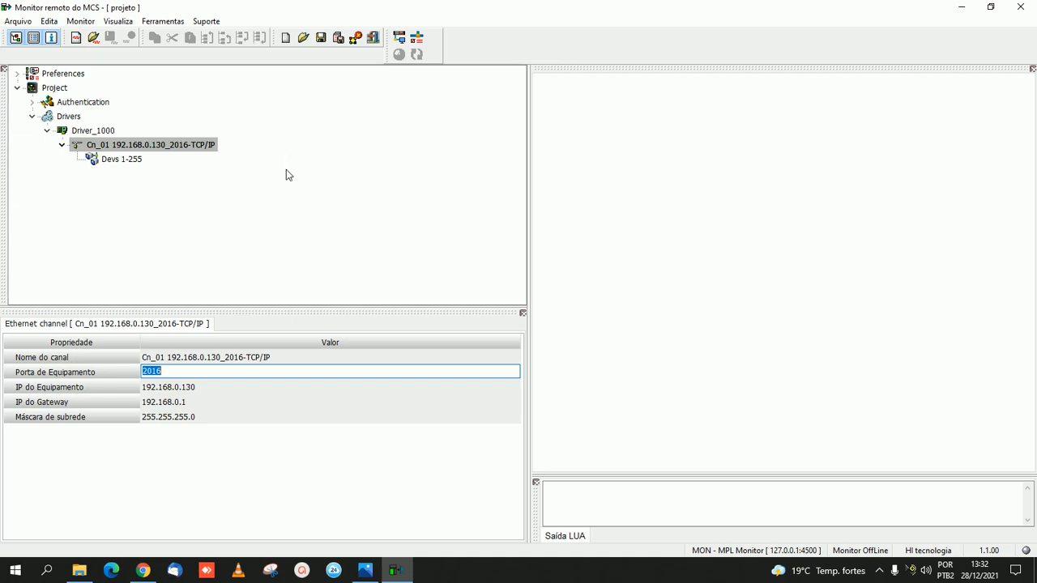
Step: Add a serial driver to the Drivers item of the project
left_click(98, 131)
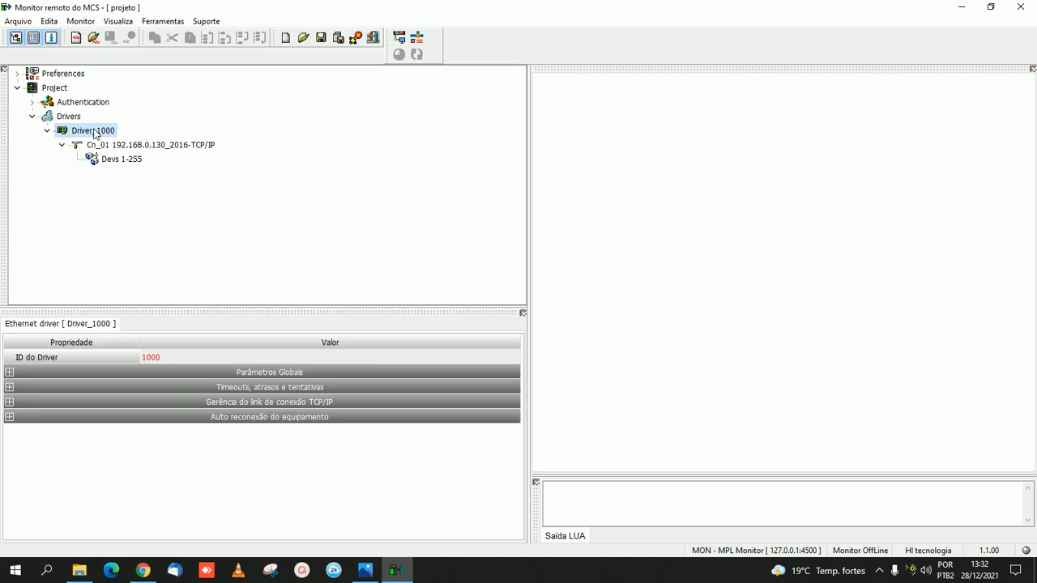
left_click(73, 118)
right_click(71, 119)
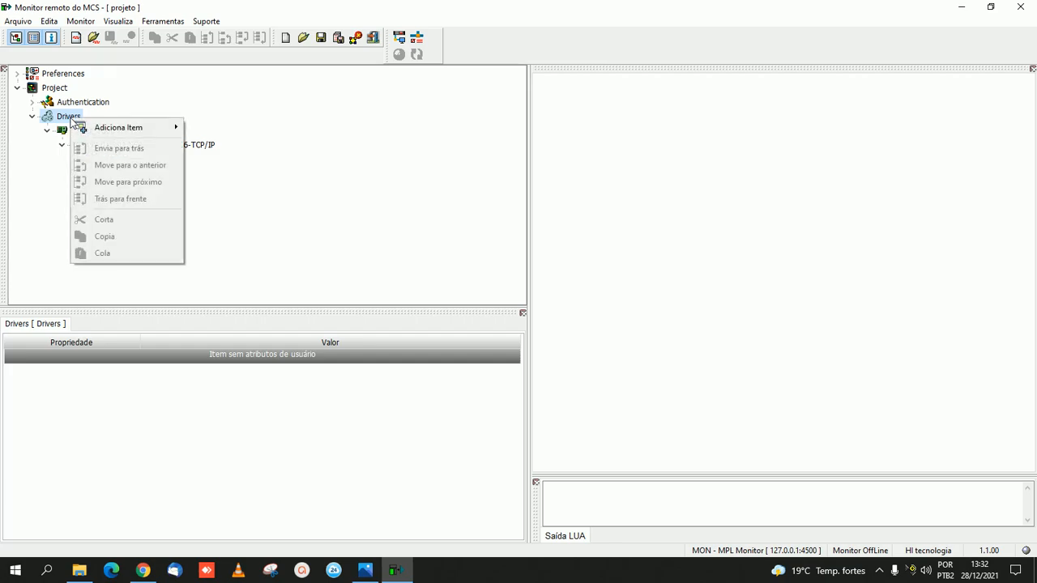
mouse_move(107, 129)
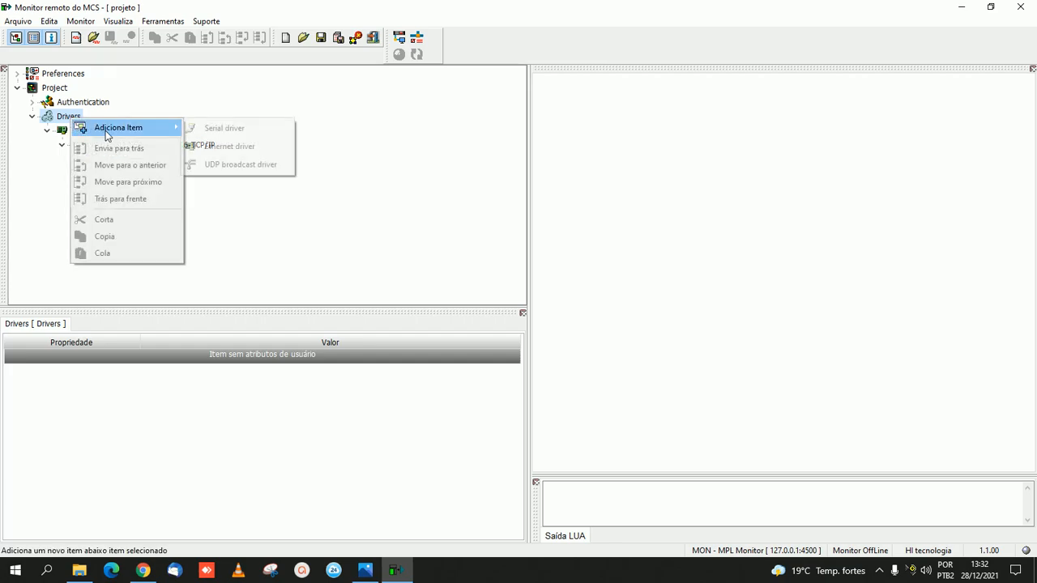
left_click(235, 128)
Step: Set the application protocol of the serial driver's Devs 1-255 item to MODBUS-RTU, matching the device characteristics image
left_click(47, 173)
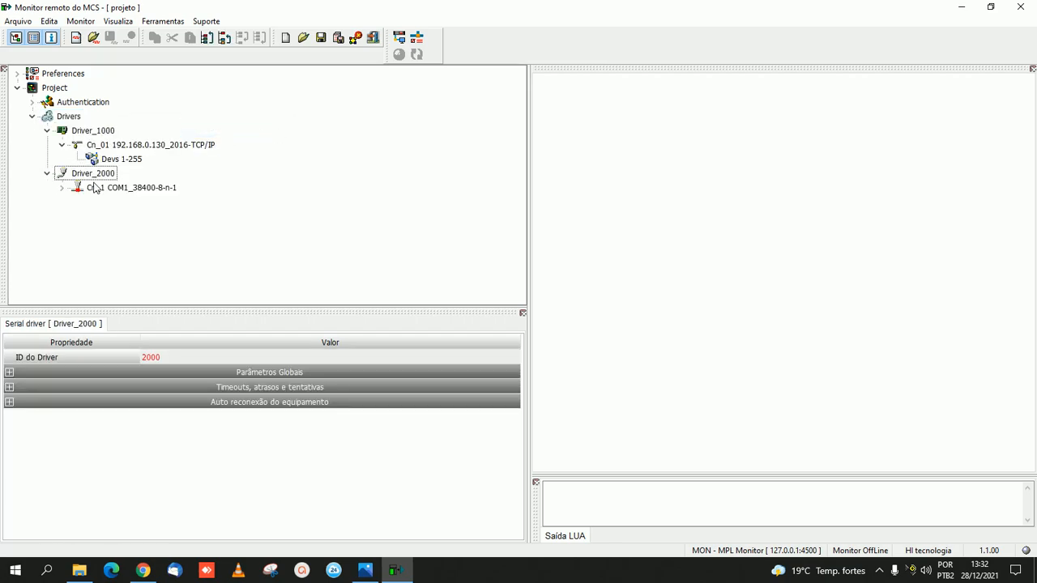
left_click(61, 187)
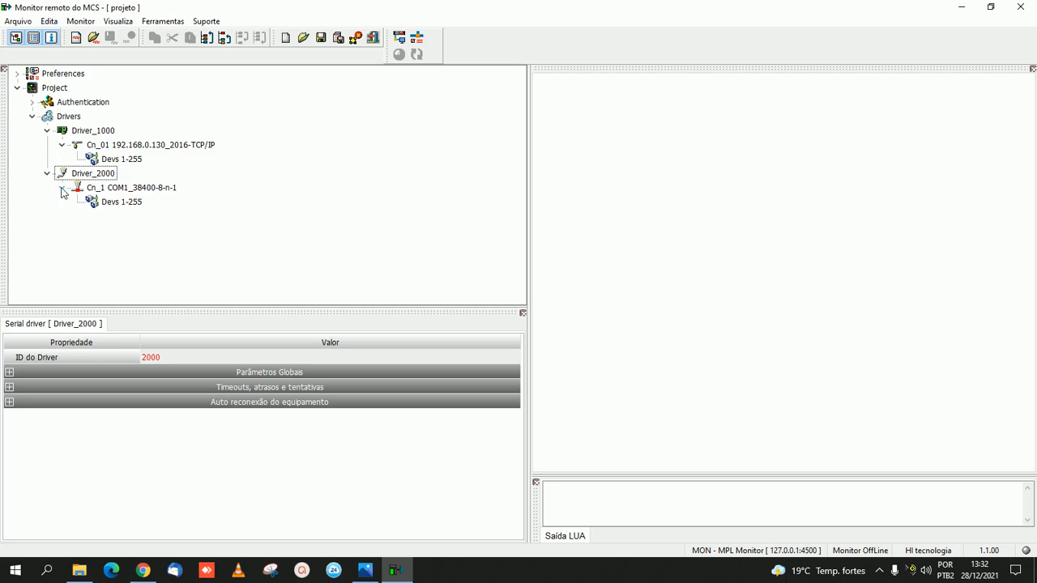
left_click(106, 208)
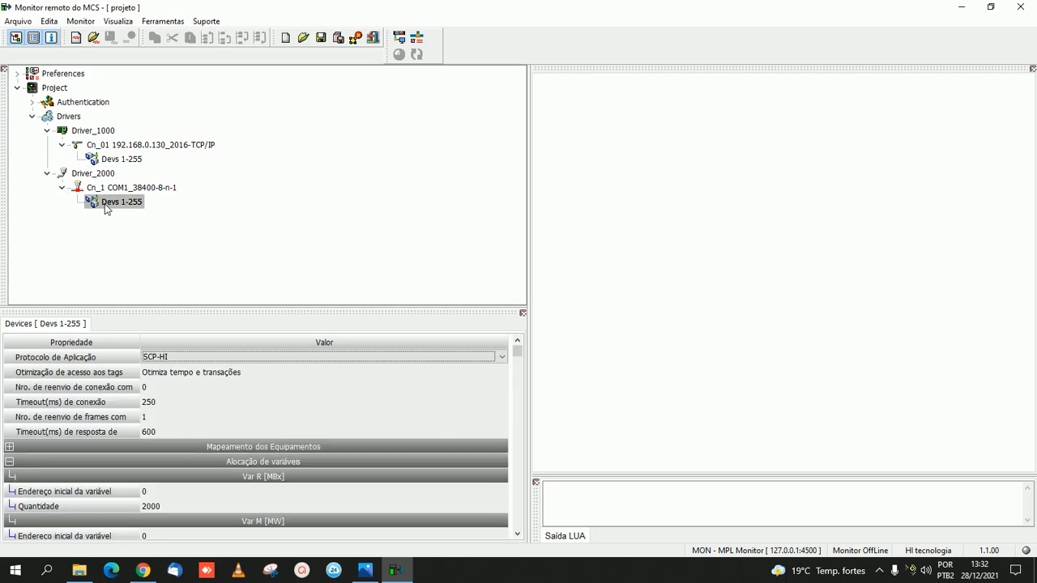
left_click(213, 364)
left_click(215, 370)
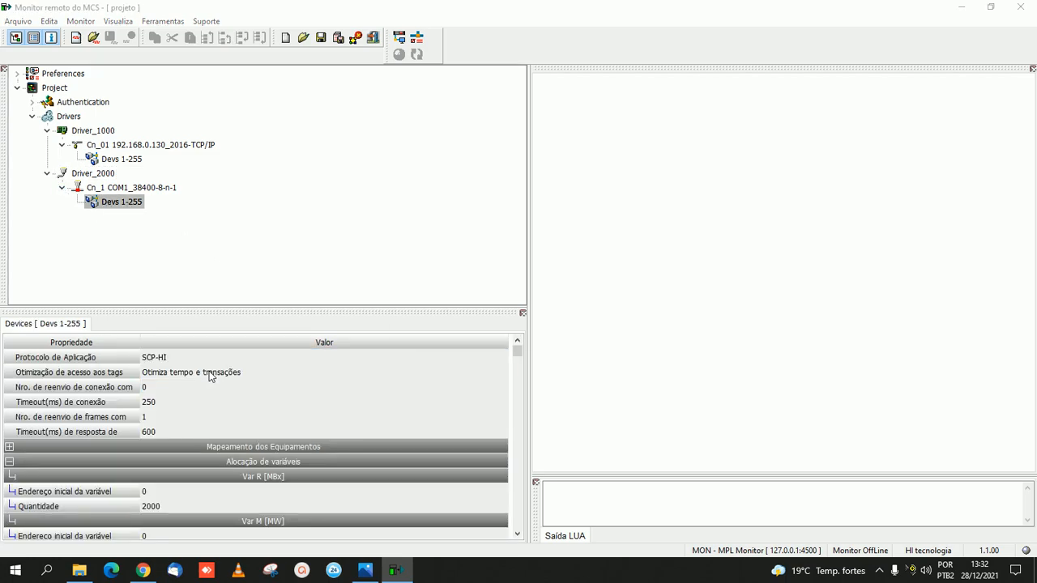
left_click(504, 329)
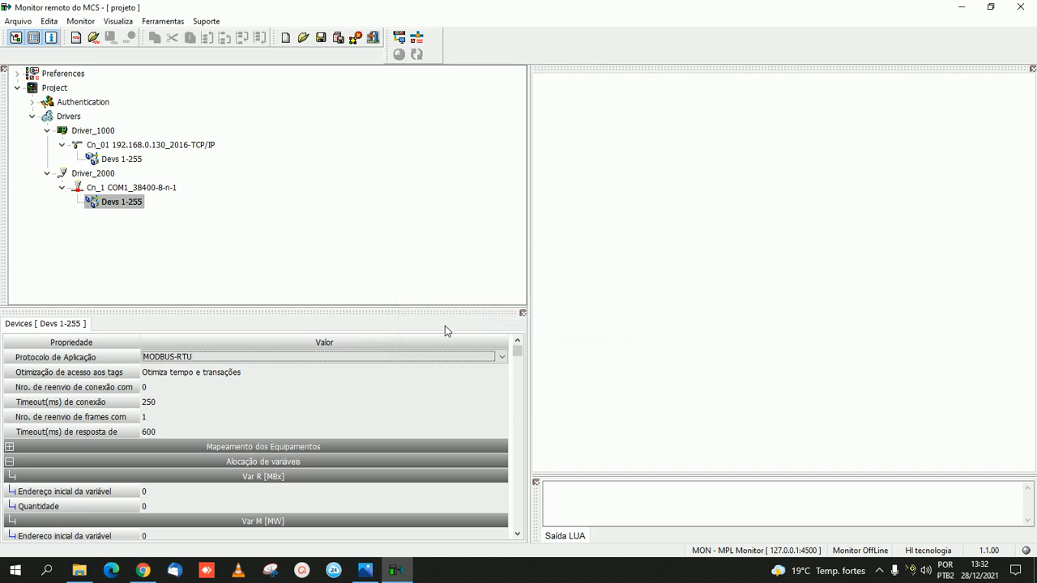
left_click(369, 571)
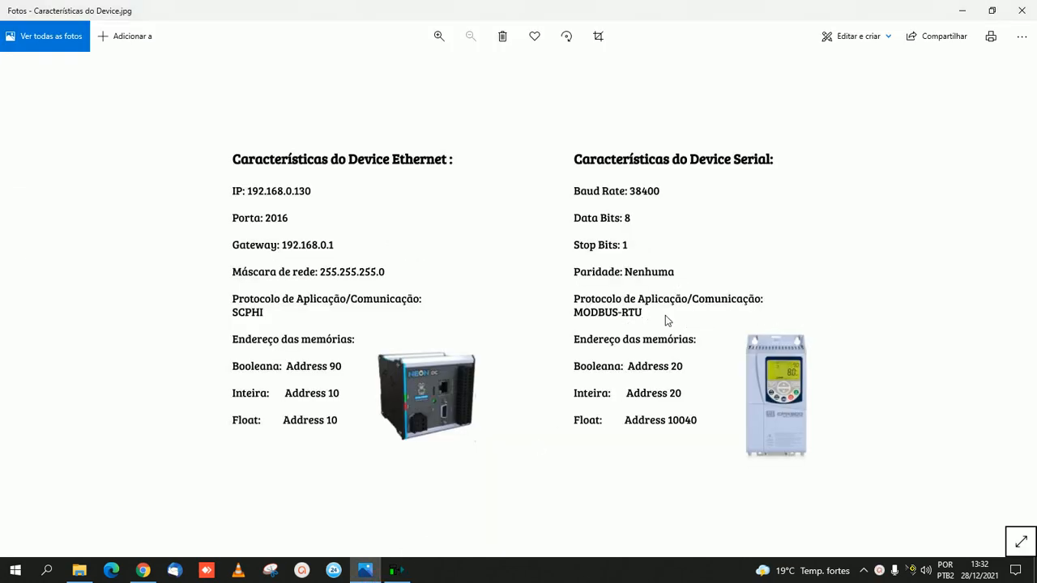
left_click(395, 571)
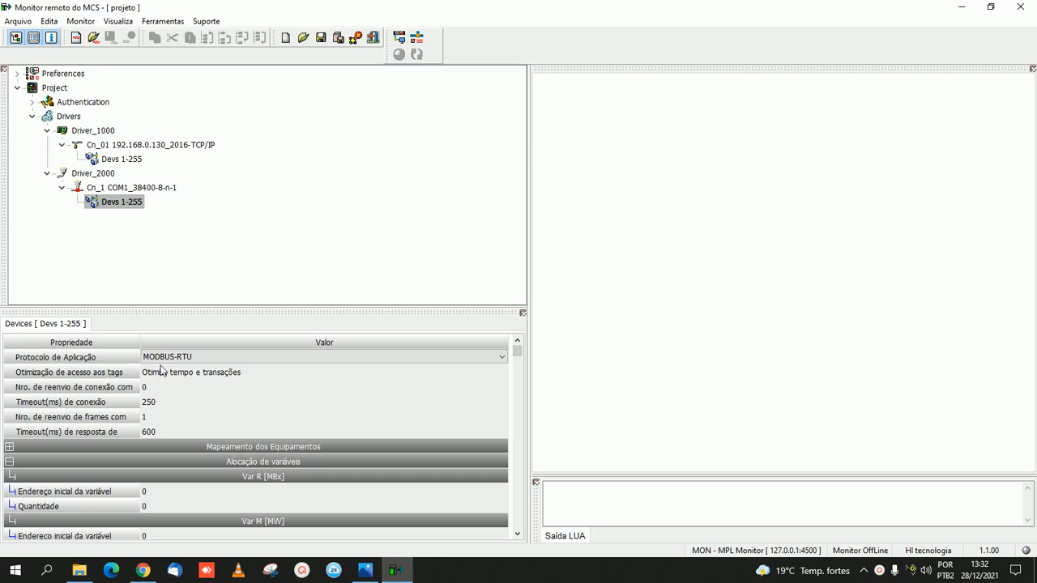
Step: Look up the COM number of the USB Serial Port in the Windows Device Manager for the serial channel's port setting
left_click(157, 192)
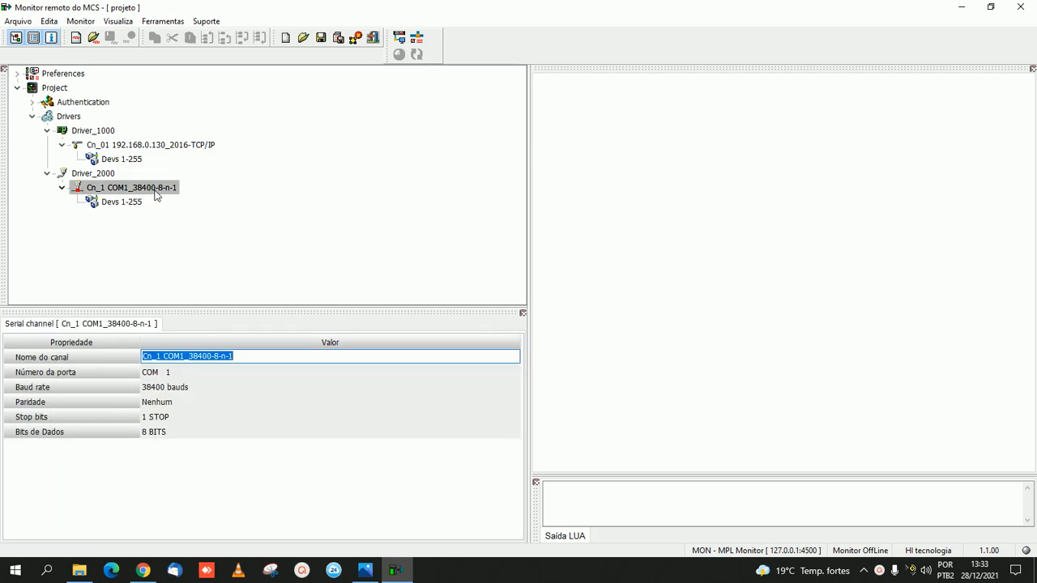
left_click(176, 373)
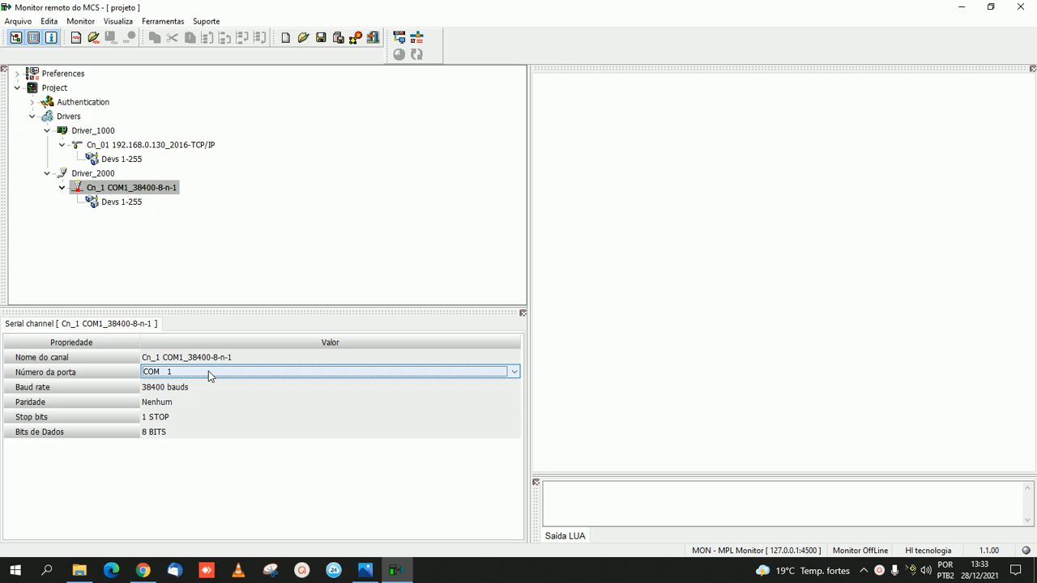
right_click(15, 570)
left_click(93, 293)
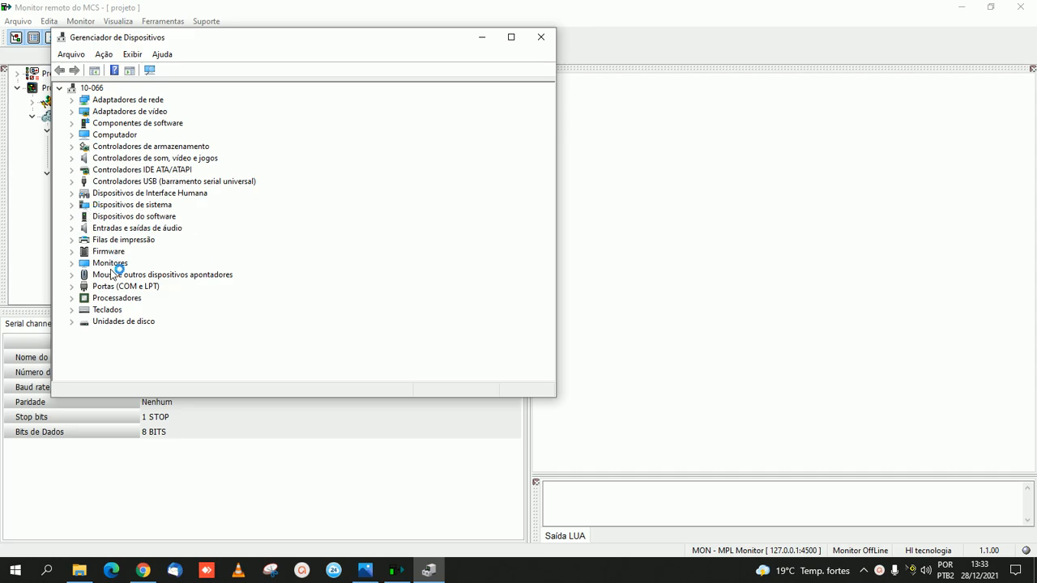
left_click(71, 286)
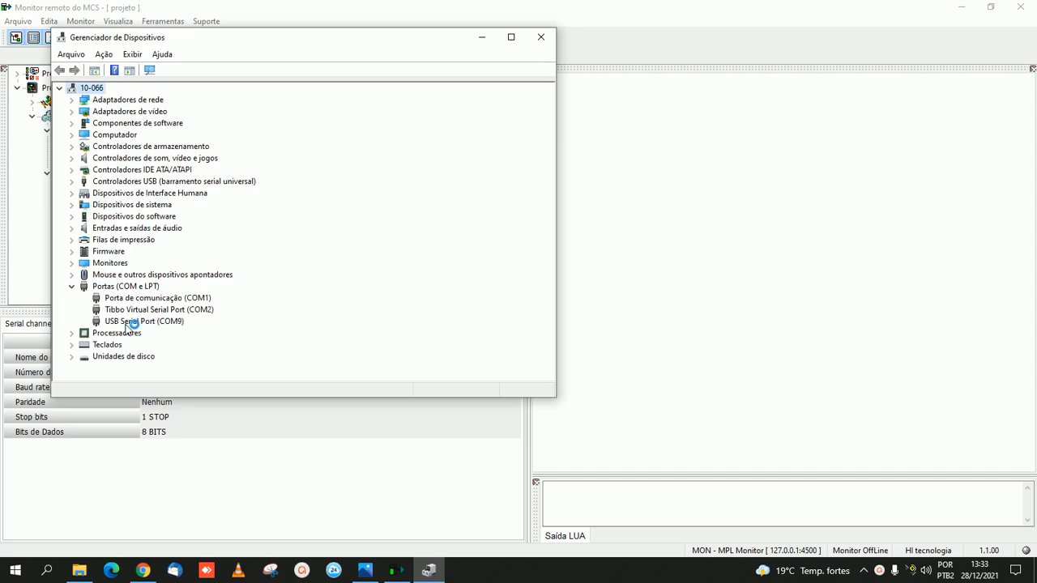
left_click(175, 323)
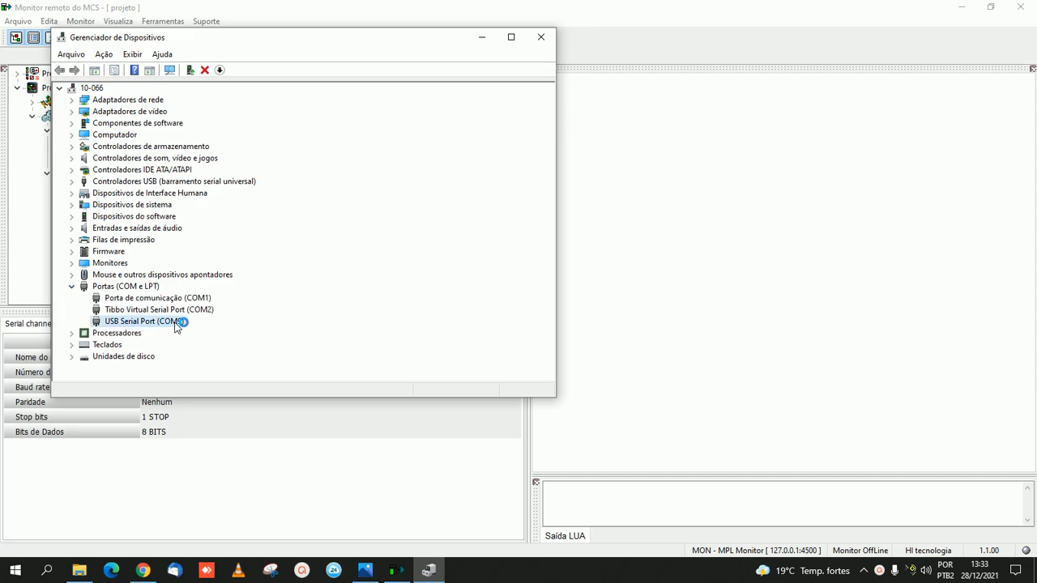
left_click(481, 37)
Step: Set the serial channel's port number to COM 9 and check its communication parameters against the device characteristics image
left_click(193, 374)
left_click(194, 377)
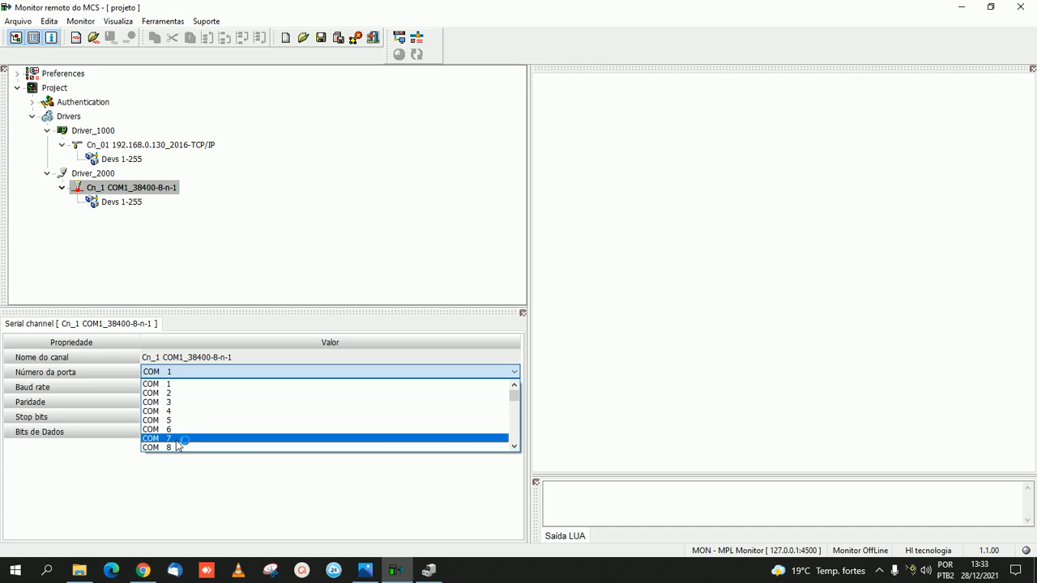
scroll(184, 429, "down", 1)
left_click(184, 430)
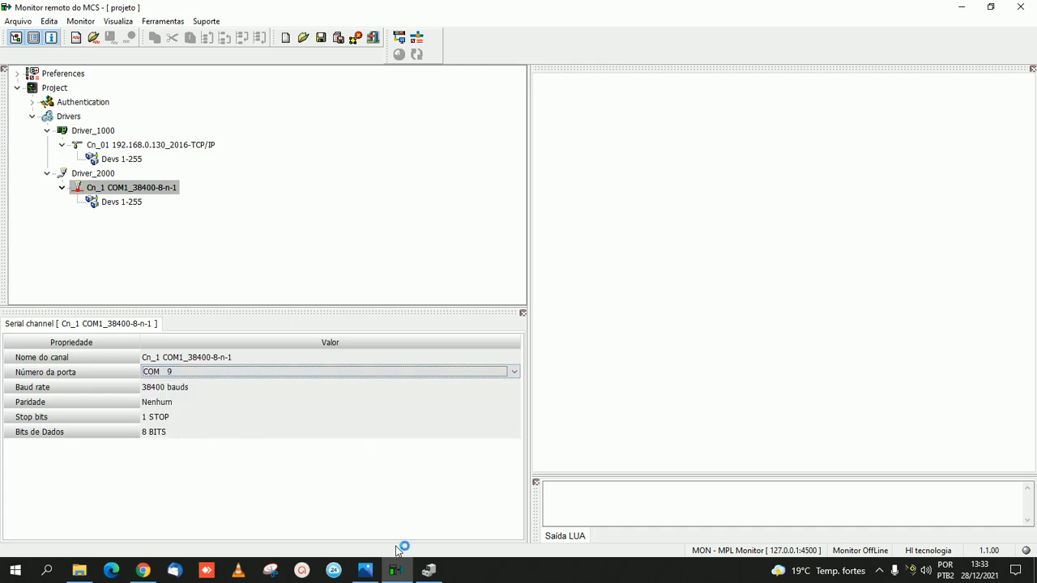
left_click(365, 570)
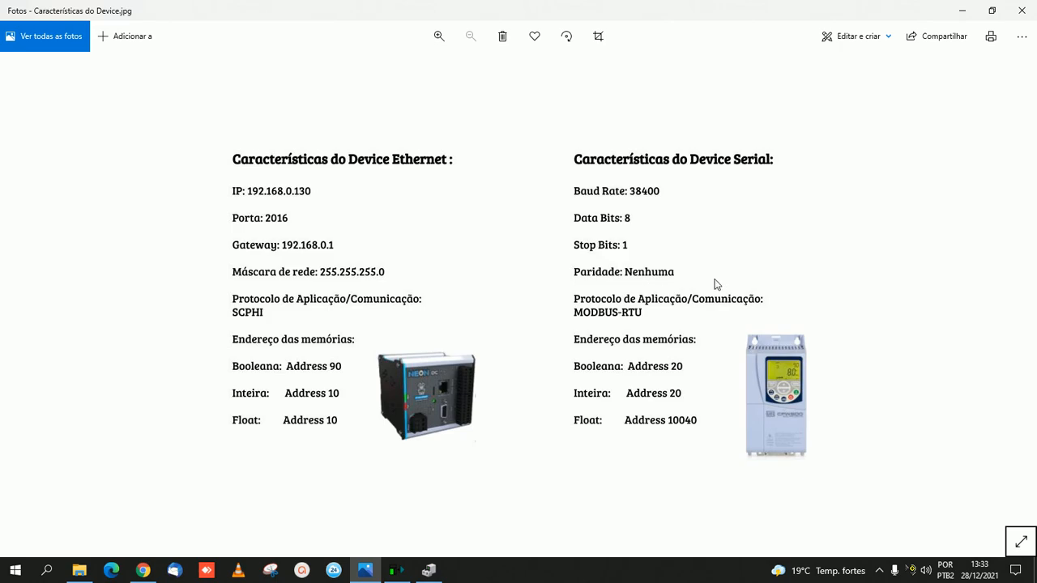
left_click(961, 10)
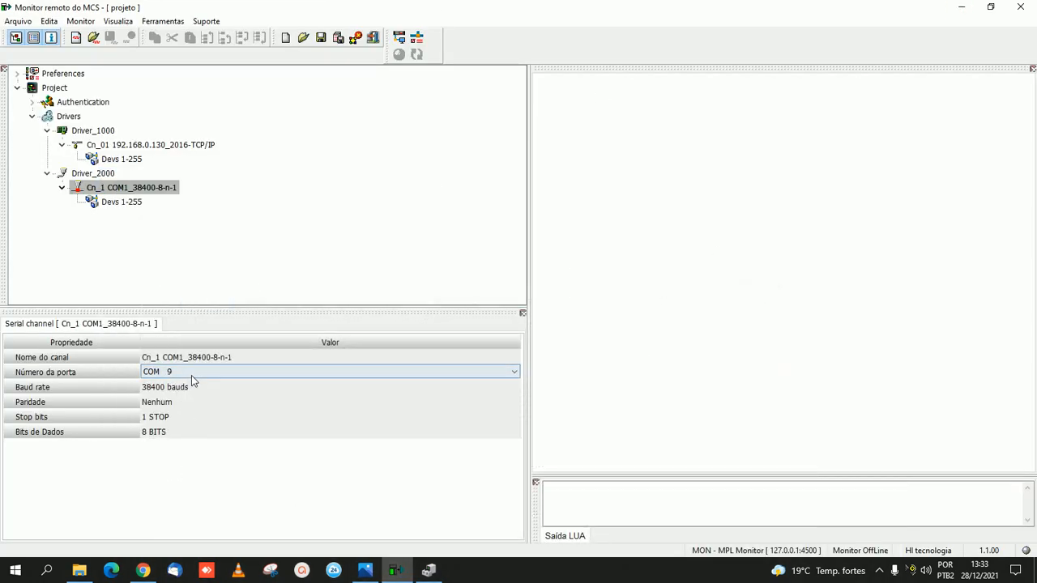
Step: Set the Holding register [MW] quantity of the serial driver's Devs 1-255 item to 50000 and save the project
left_click(122, 203)
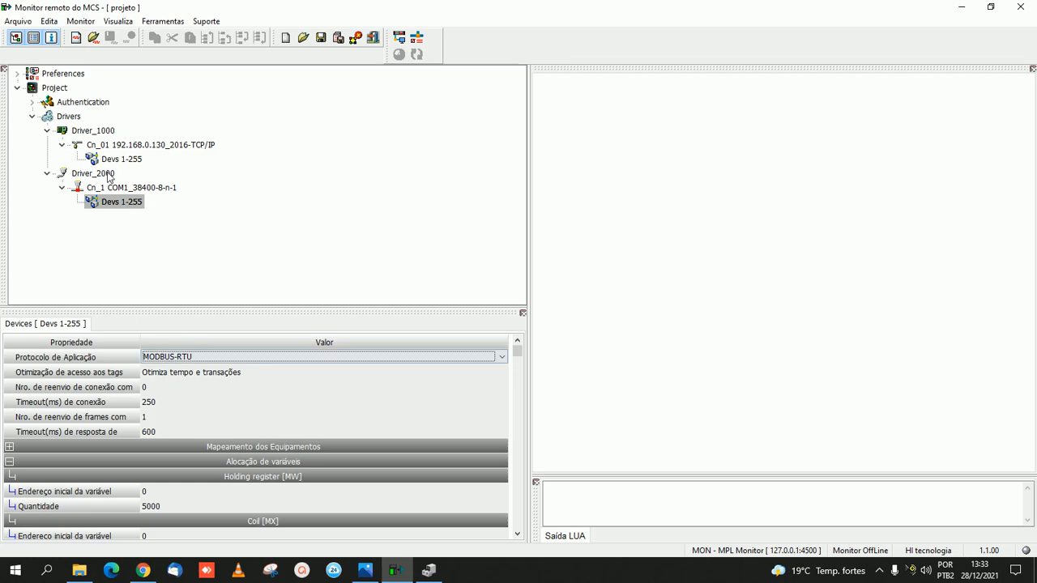
left_click(197, 476)
left_click(210, 503)
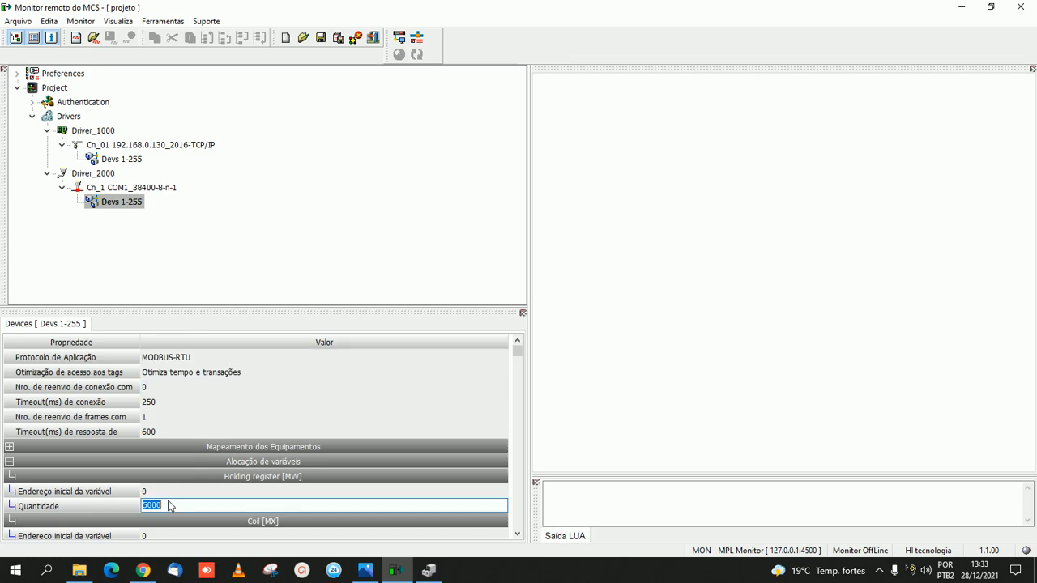
left_click(229, 504)
type("0")
key("Tab")
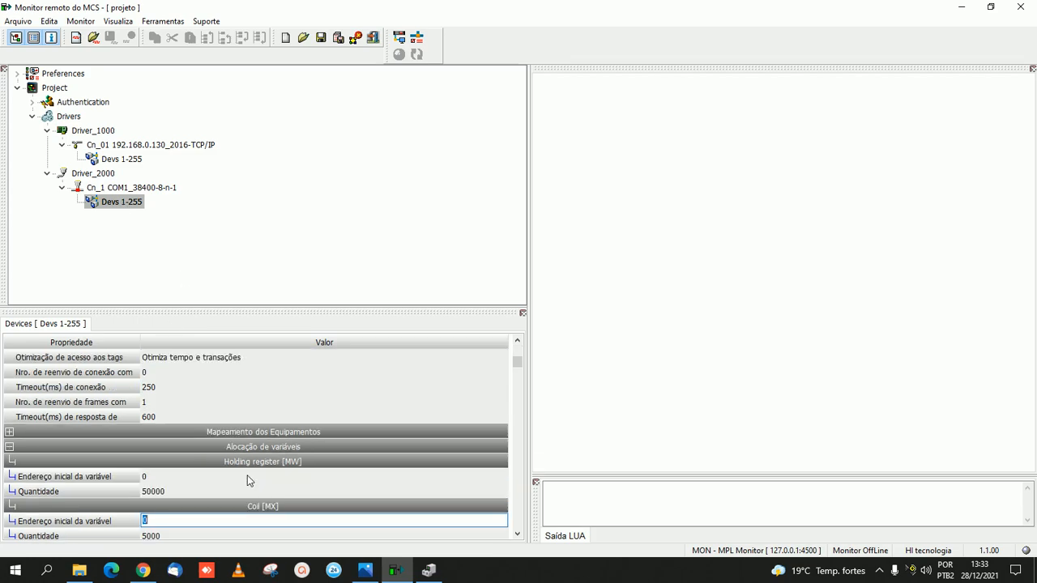
left_click(321, 41)
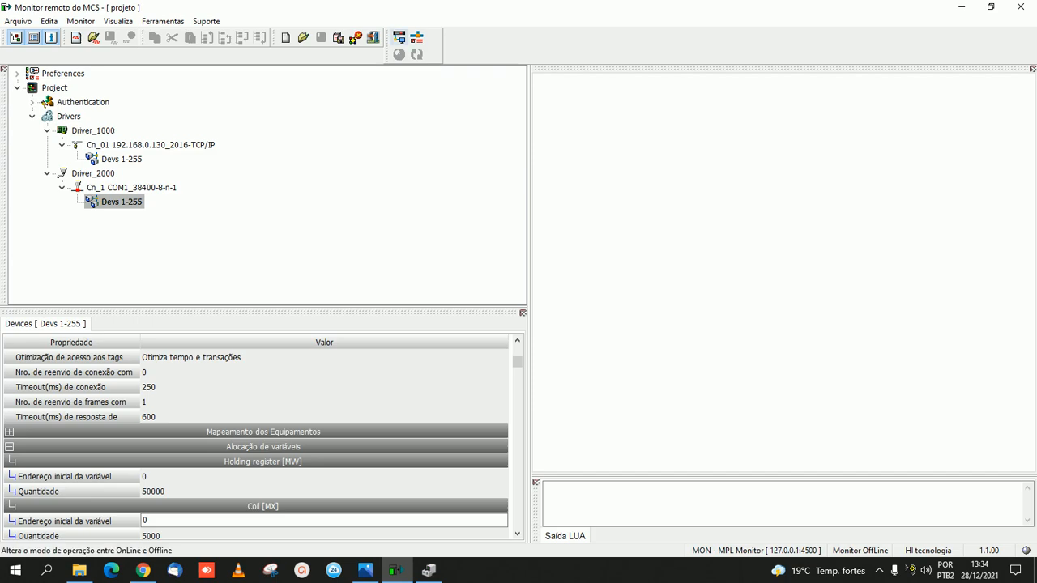
Step: Switch the MCS monitor to online mode, load the remote project "projeto" on the server, and close the monitor
left_click(398, 53)
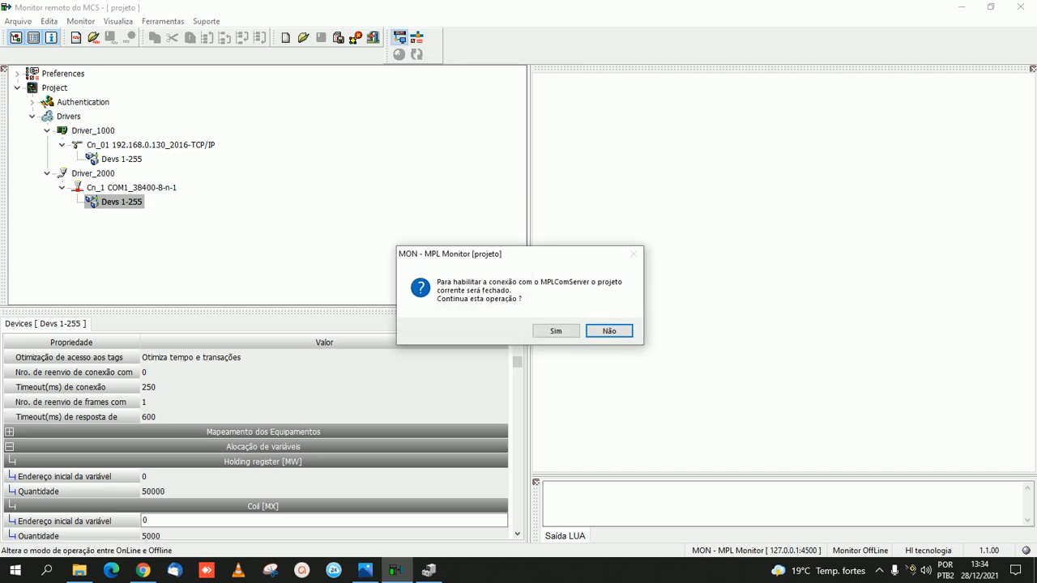
left_click(556, 330)
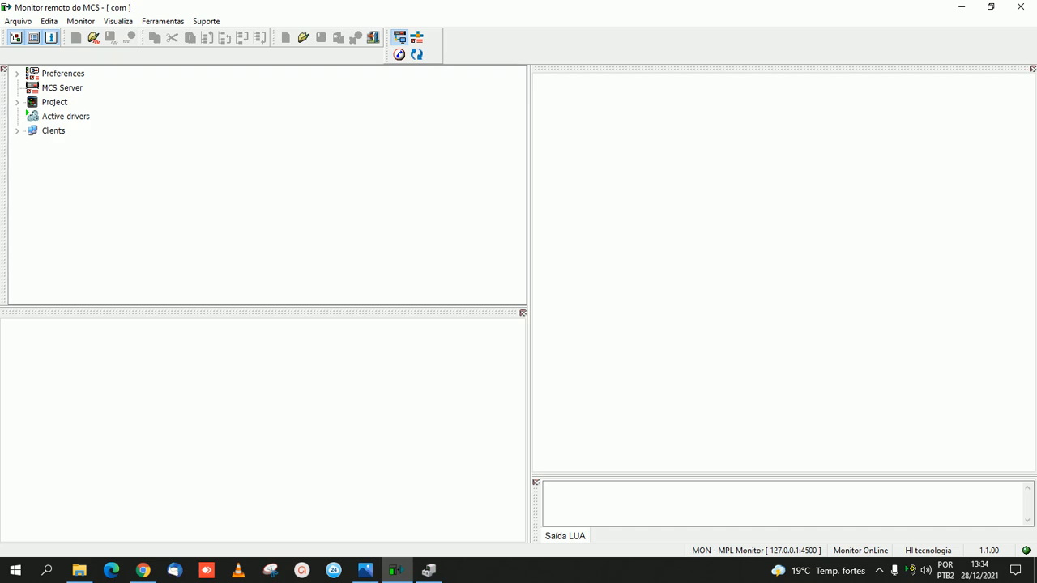
left_click(303, 37)
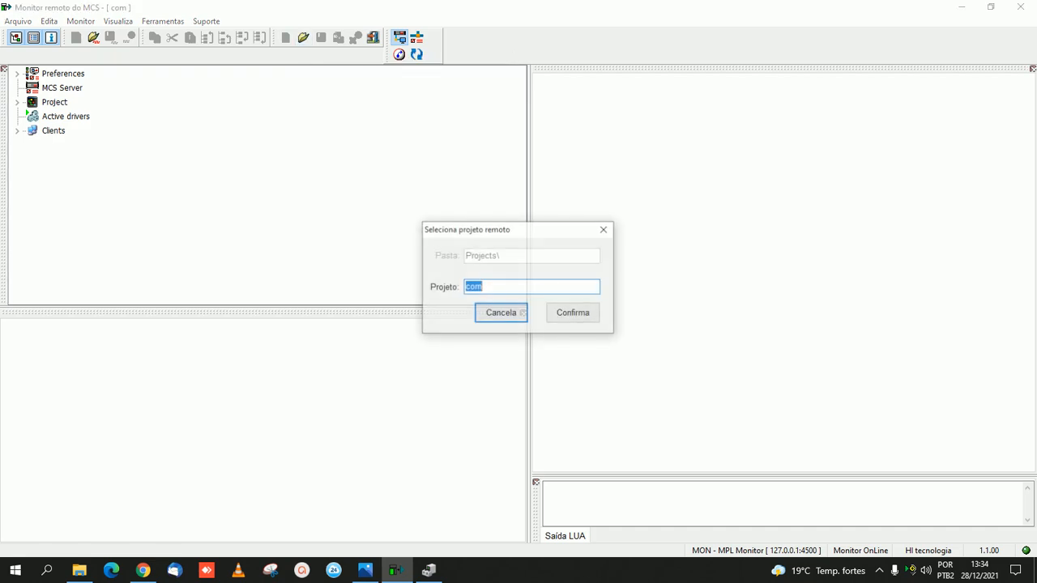
type("projeto")
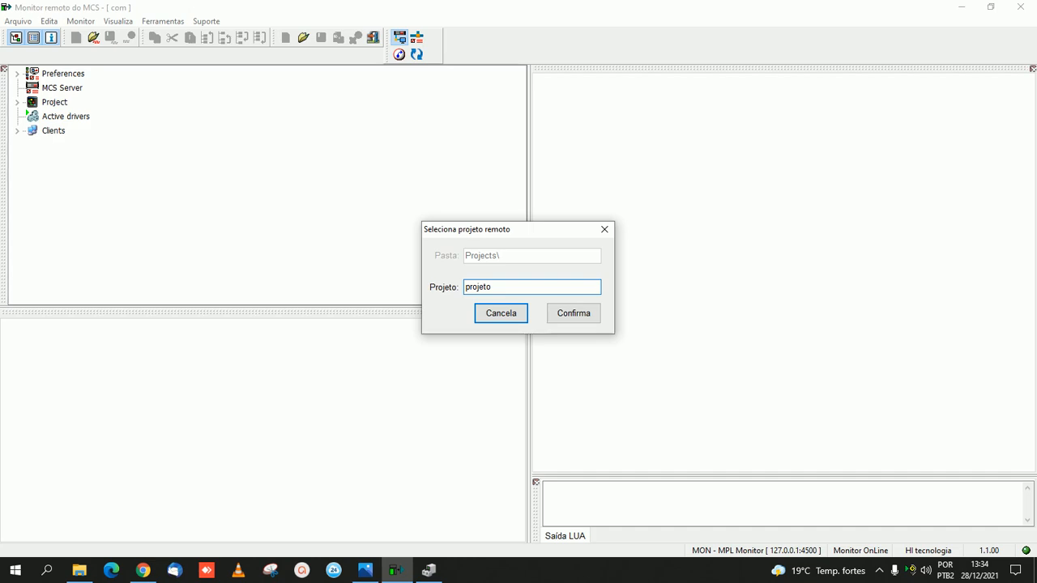
left_click(574, 314)
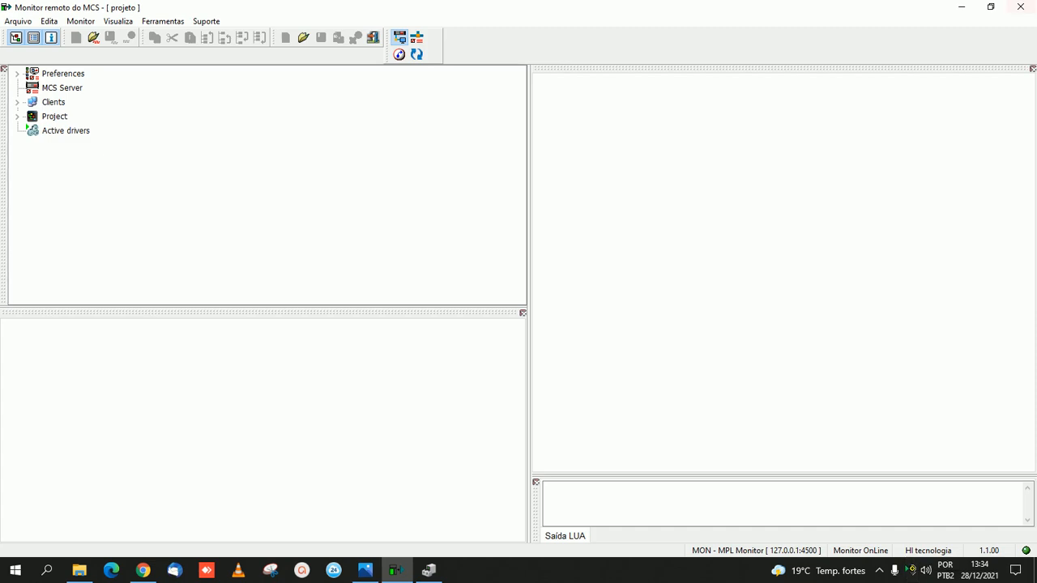
left_click(1020, 7)
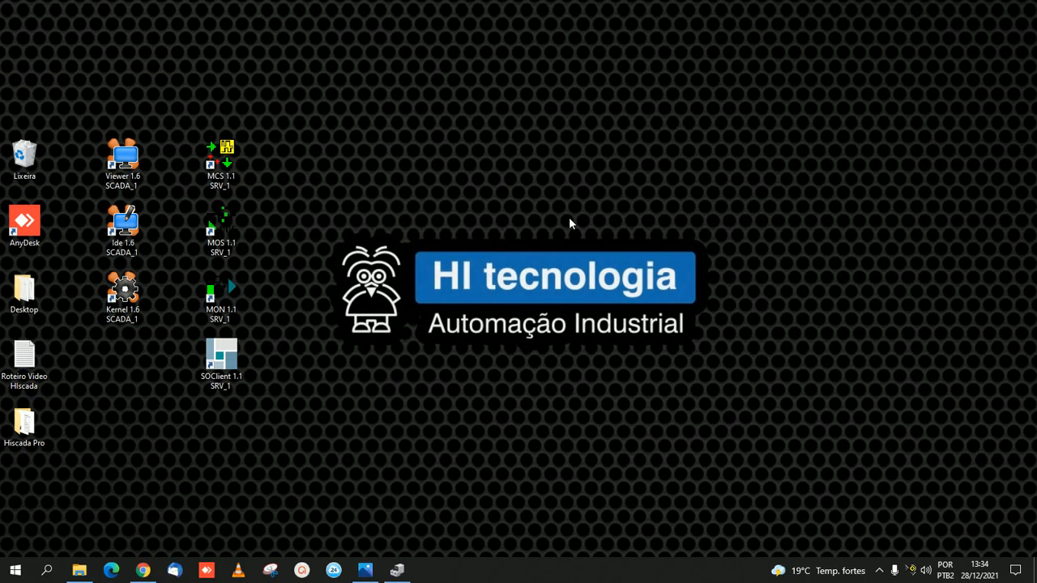
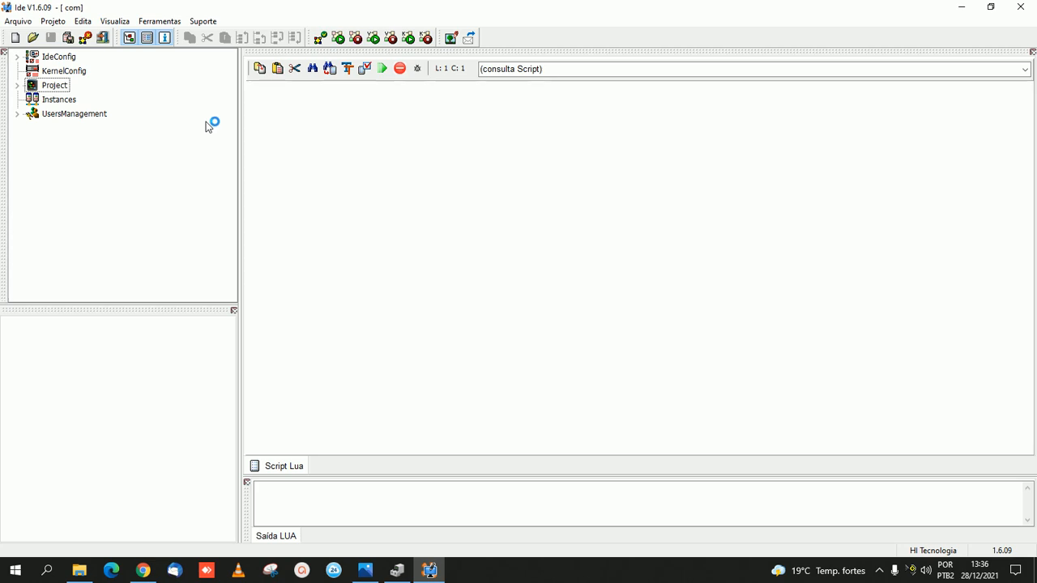
Step: In the SCADA Ide, examine the default OPC server properties of the project's Application item, including update rate, server name and prefix
left_click(17, 87)
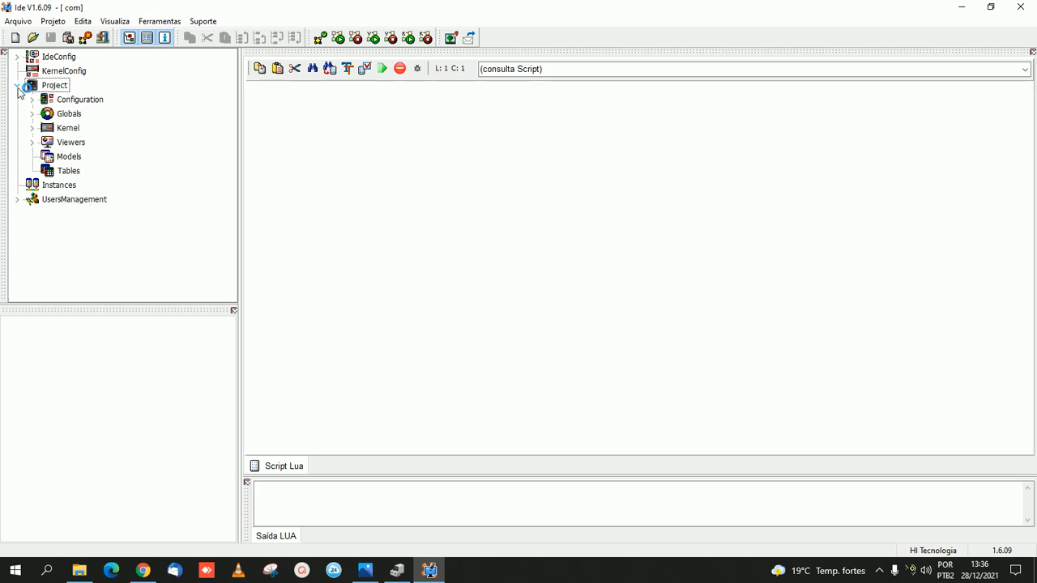
left_click(33, 101)
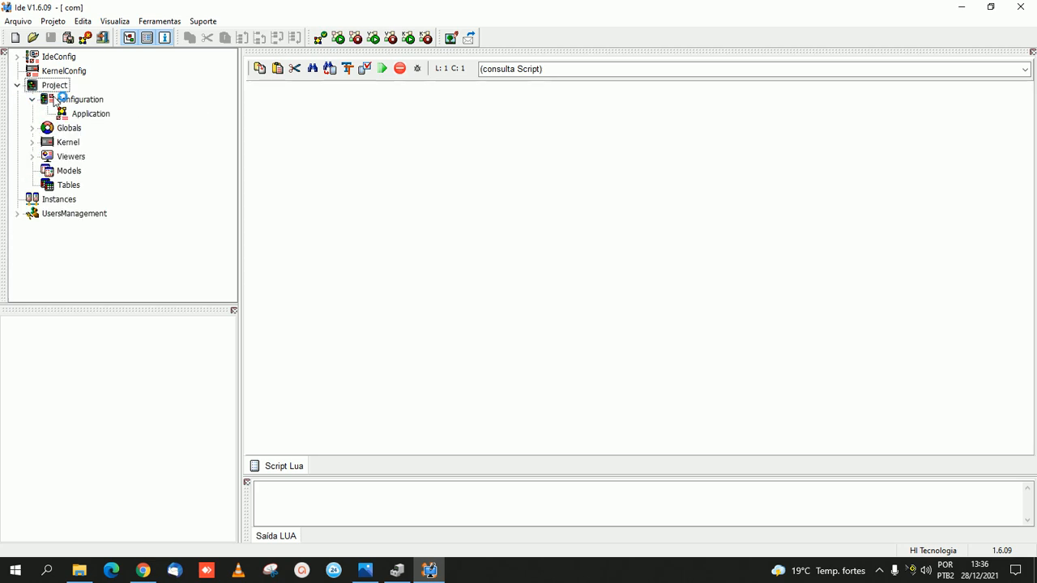
left_click(92, 115)
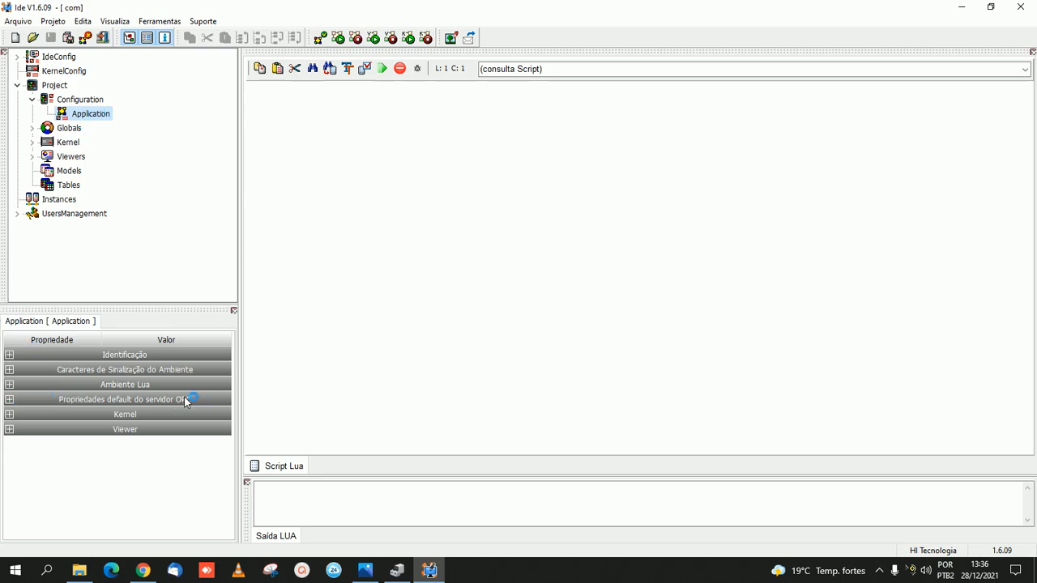
left_click(9, 399)
left_click(122, 414)
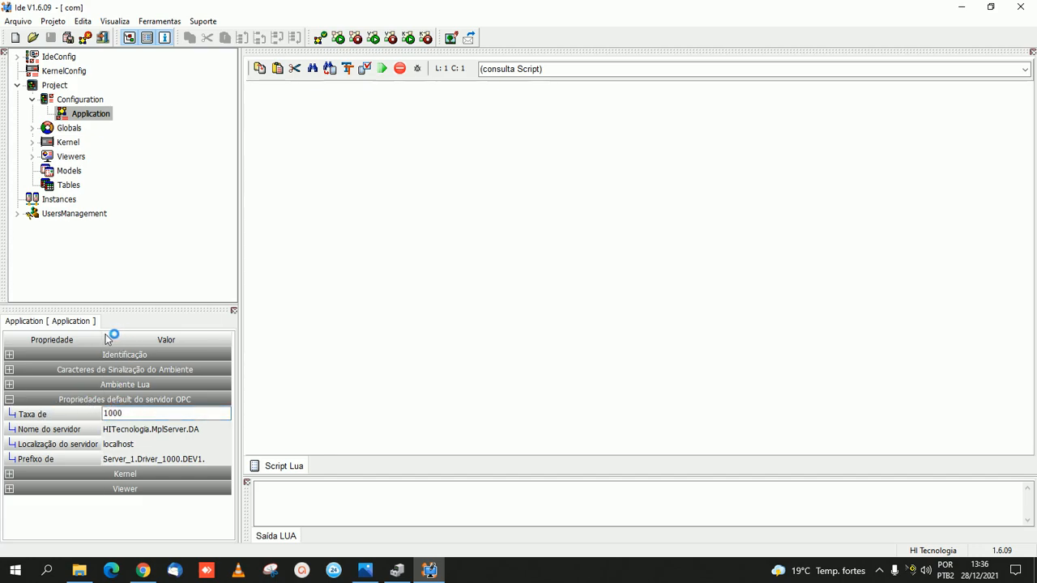
left_click_drag(103, 334, 105, 344)
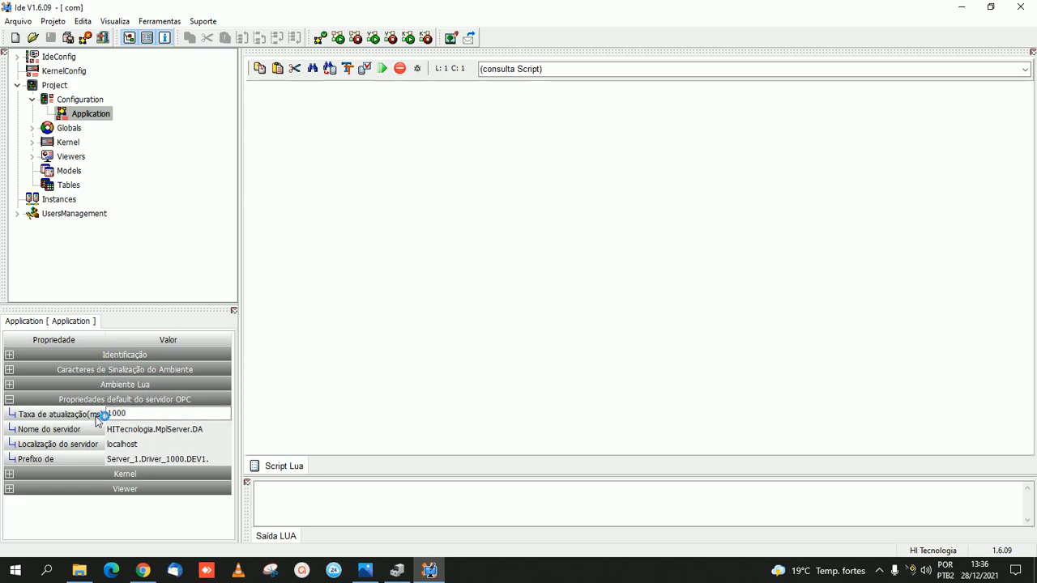
left_click(136, 414)
key("Tab")
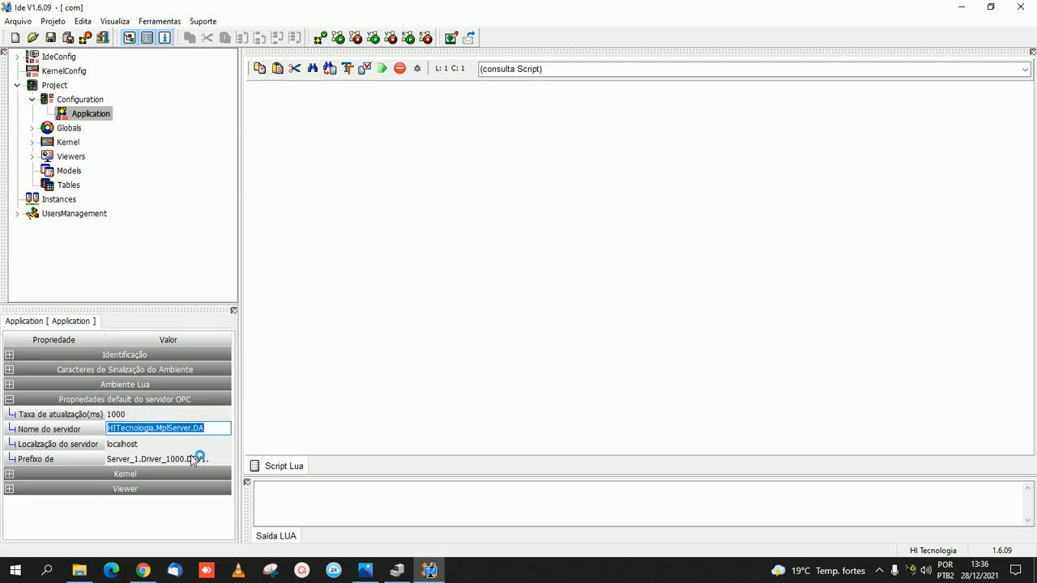
left_click(166, 459)
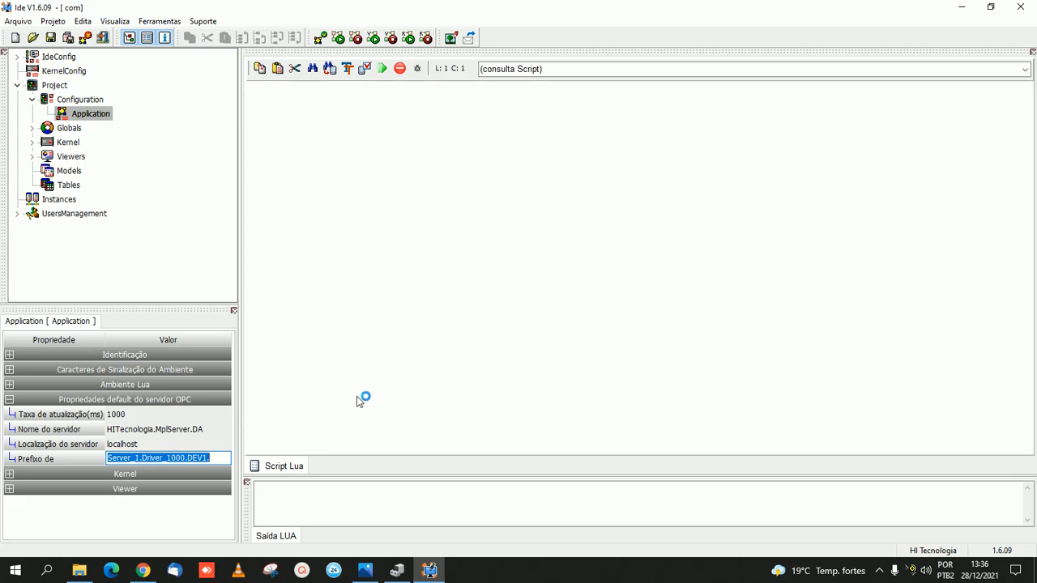
left_click(33, 100)
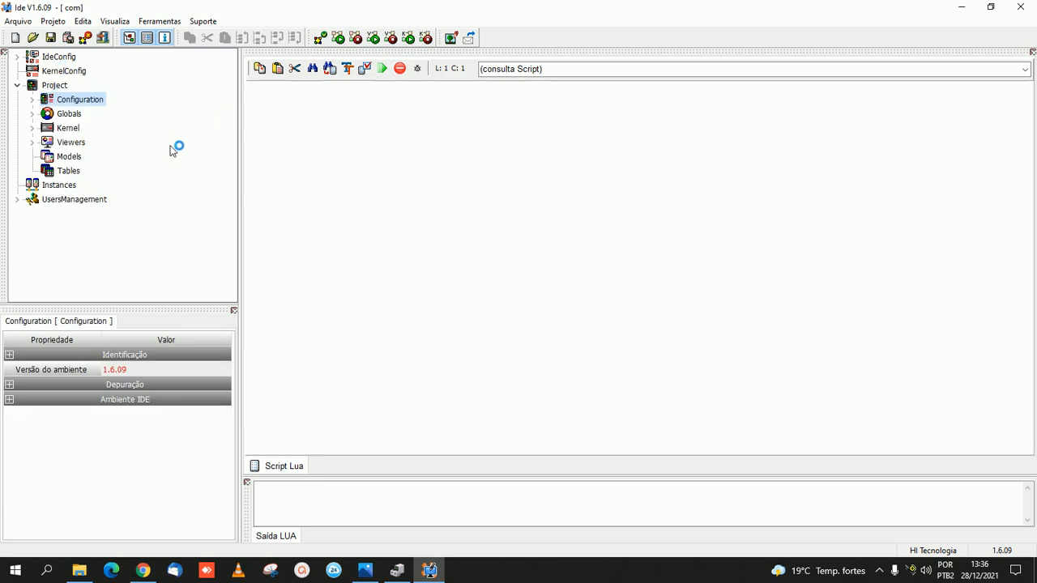
Step: Expand Kernel, Tags and Opc in the project tree, including the tags of the Dev_SCPHI and Dev_MODBUS groups
left_click(32, 128)
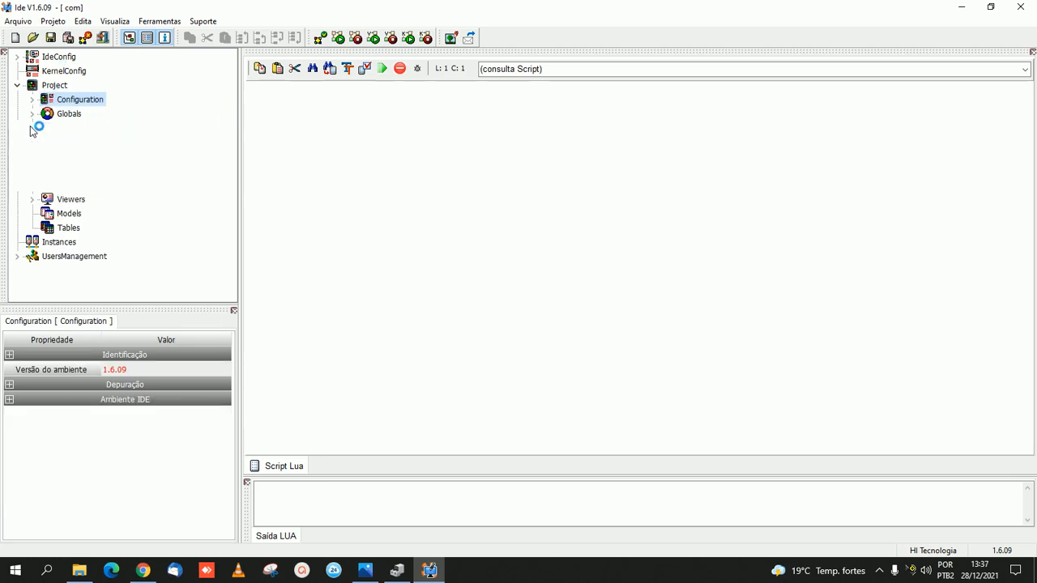
left_click(47, 143)
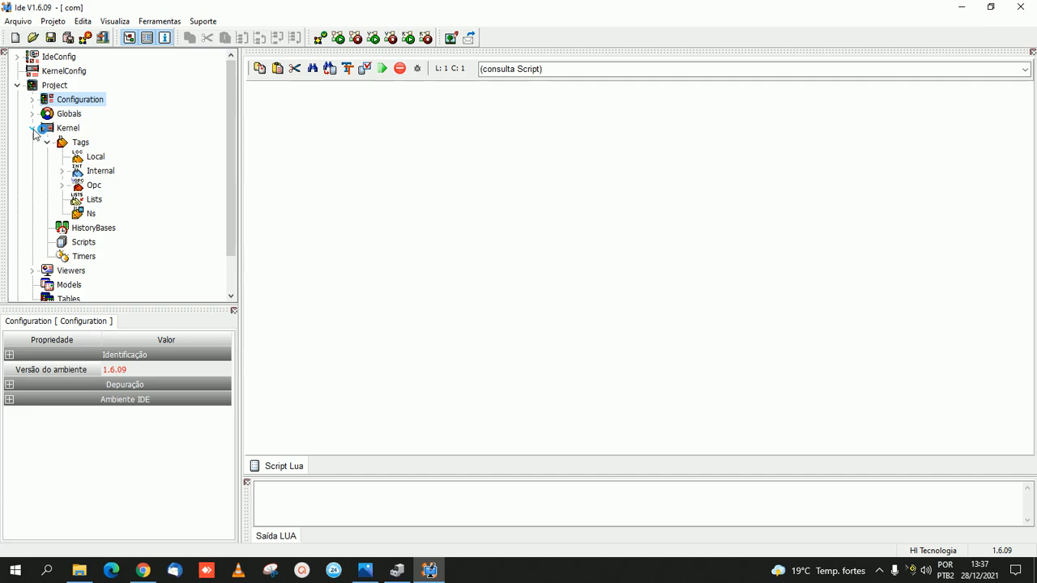
left_click(63, 186)
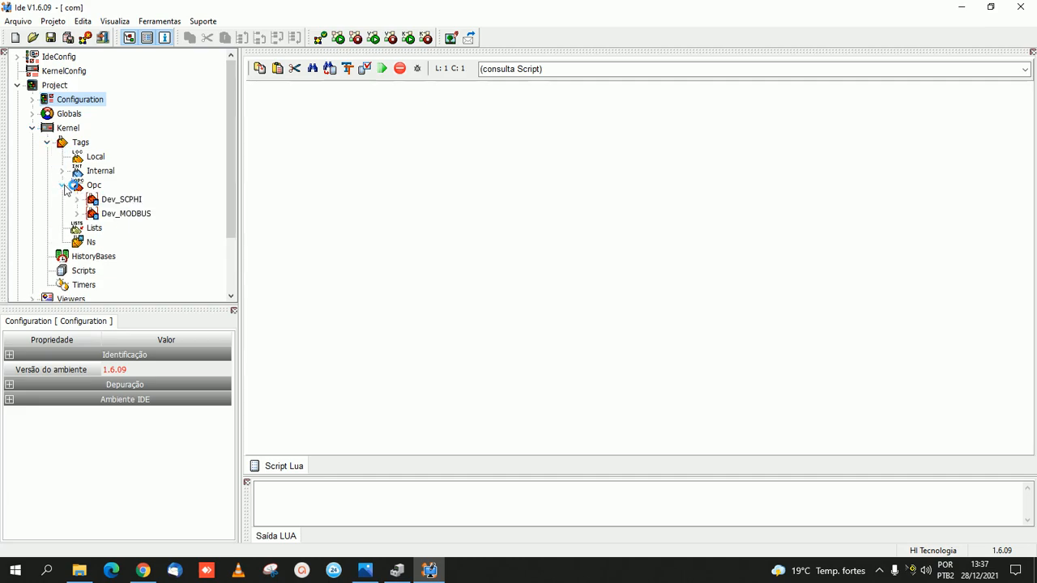
left_click(77, 199)
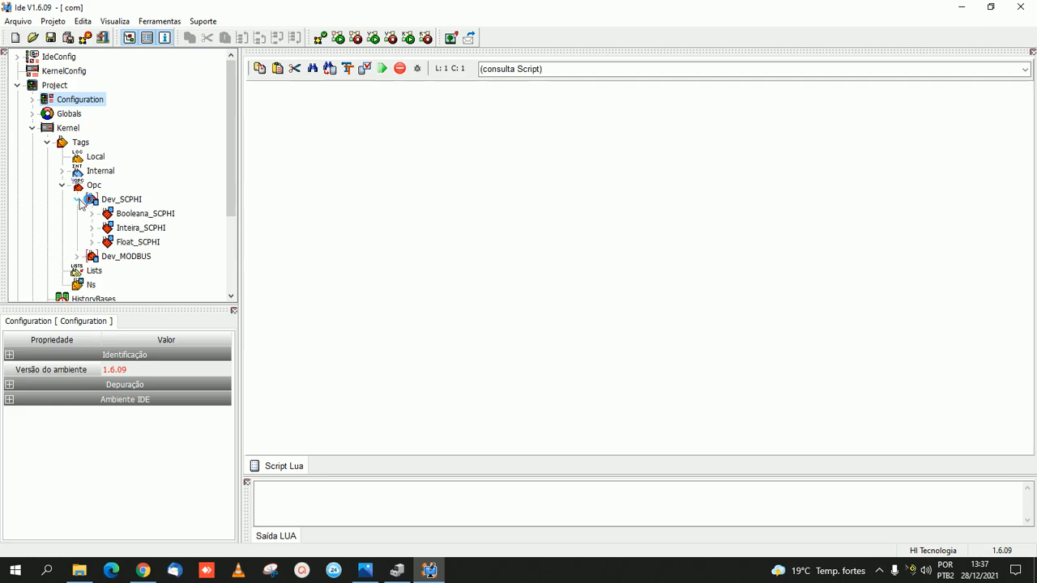
left_click(79, 257)
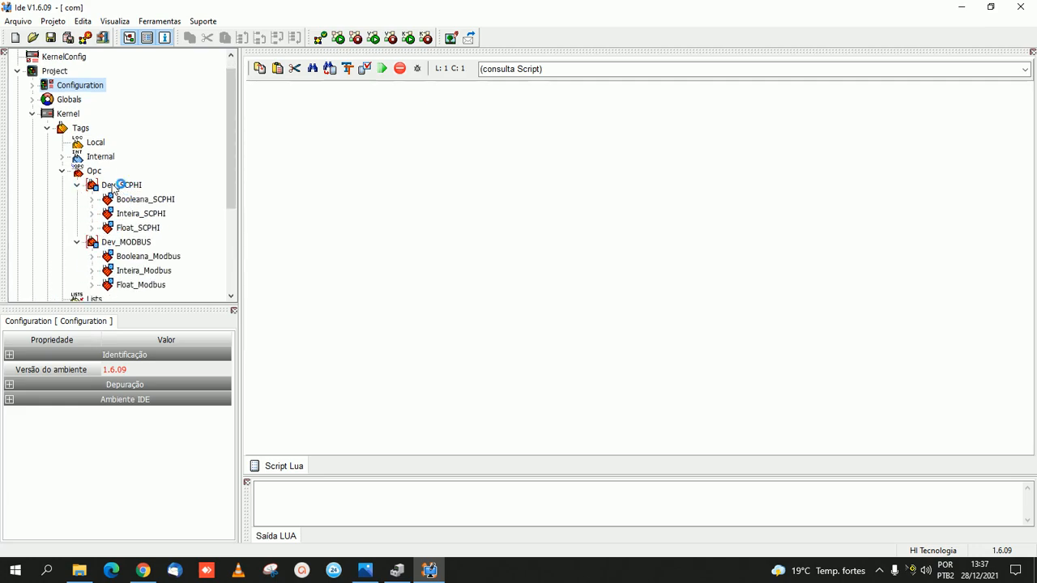
Step: Add a new TagOpcGroup item under the project's Opc tags and open its item name for editing
left_click_drag(234, 162, 241, 169)
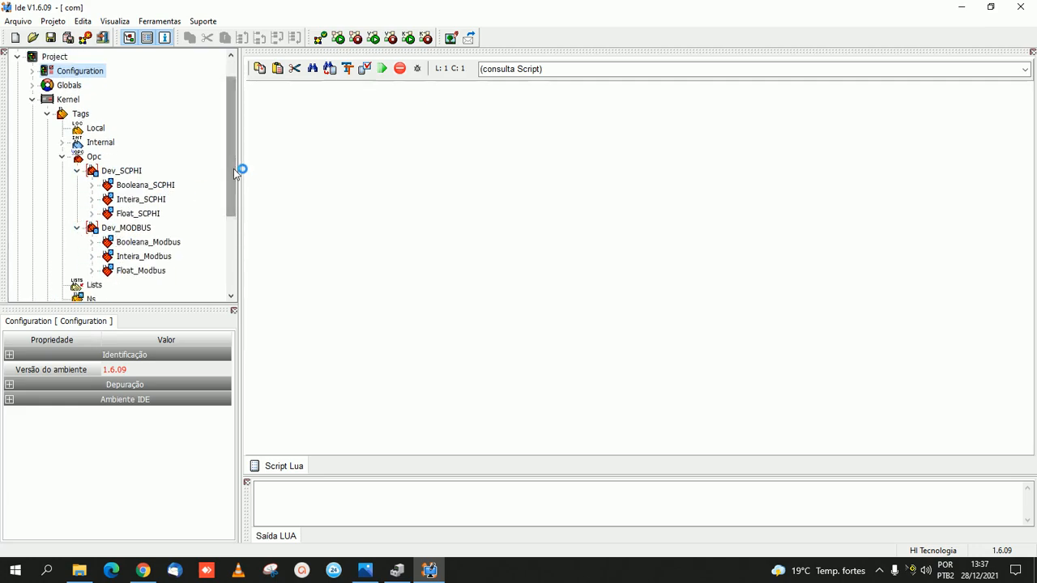
right_click(94, 157)
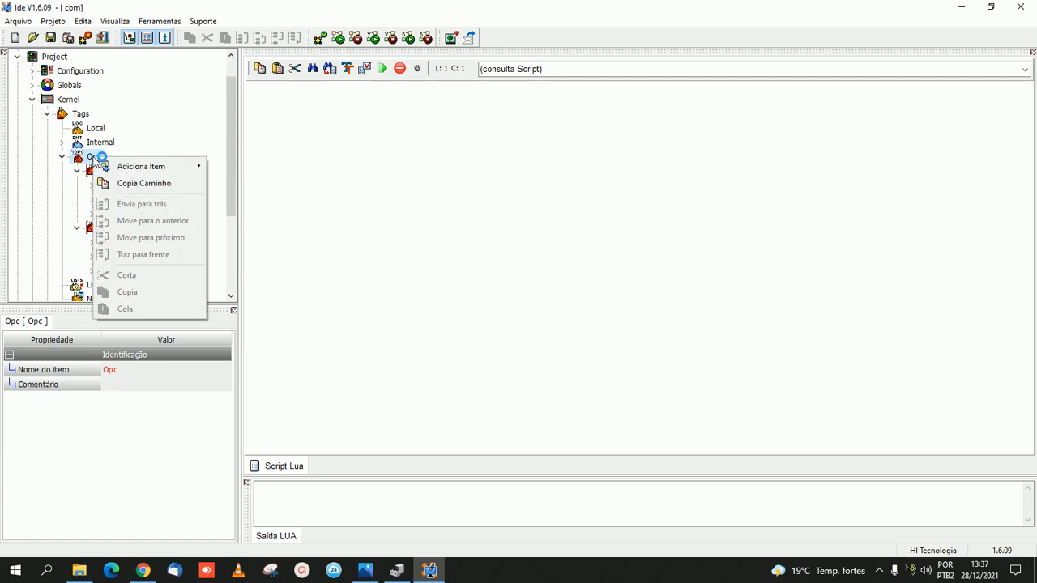
mouse_move(139, 167)
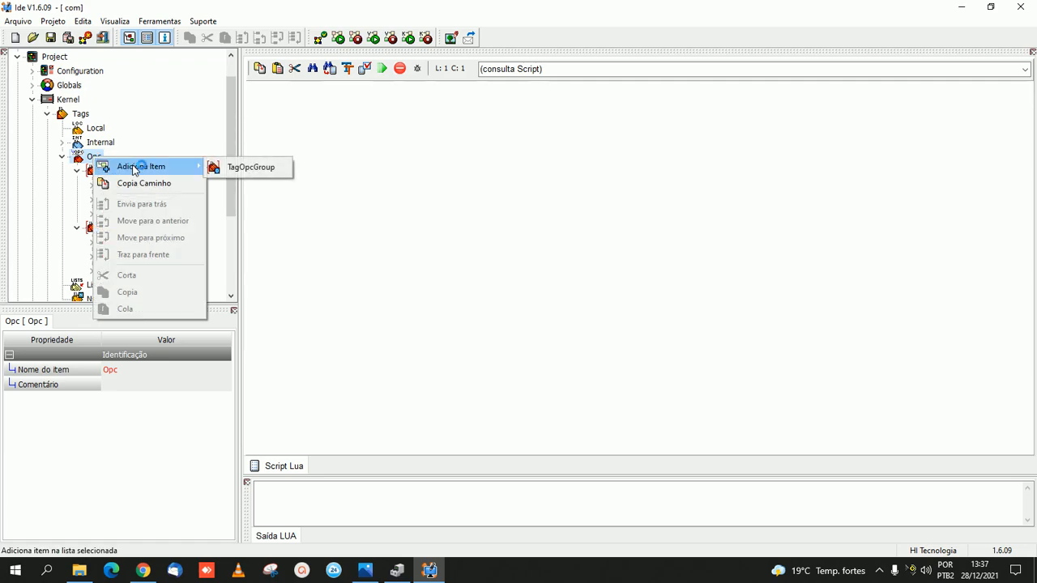
left_click(247, 170)
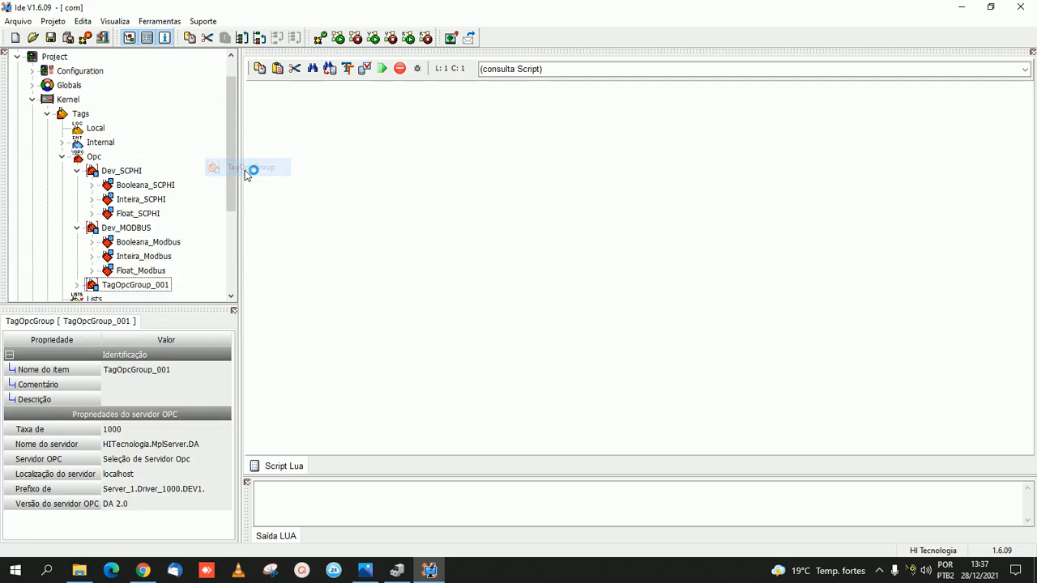
left_click(161, 372)
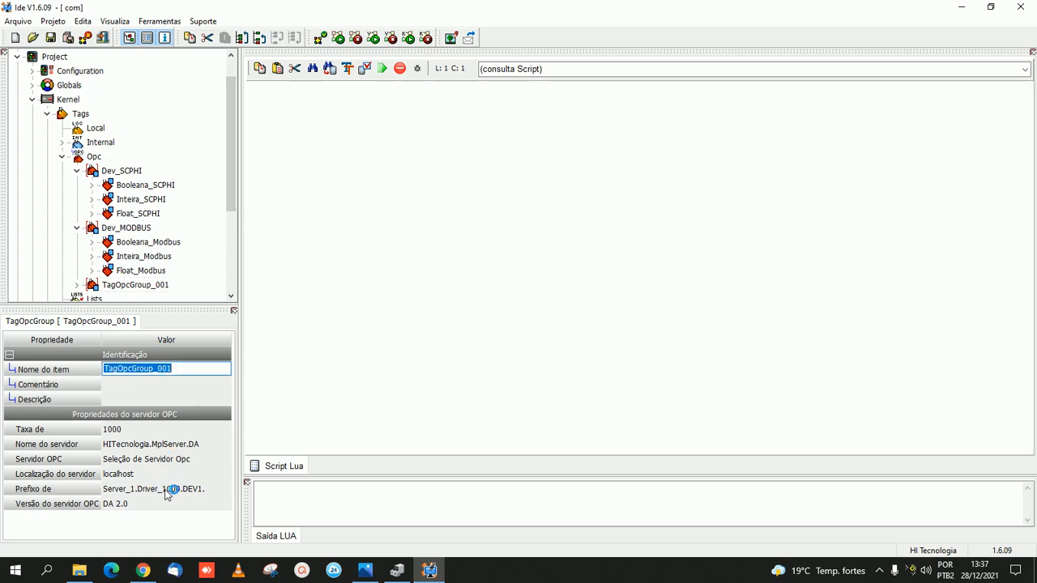
Step: Check the Dev_SCPHI group's OPC server prefix against the communication structure image
left_click(128, 173)
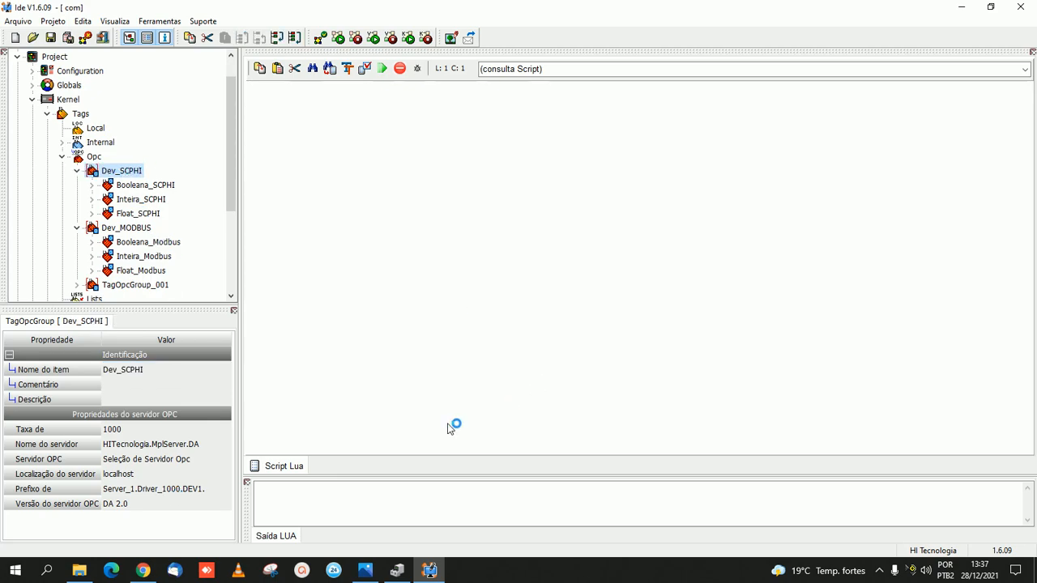
left_click(366, 570)
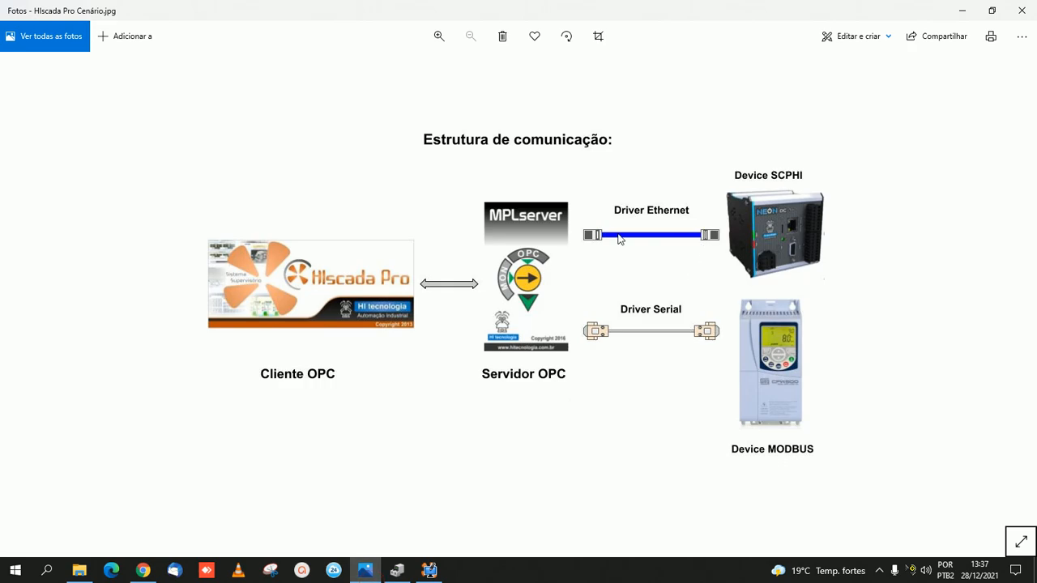
left_click(962, 10)
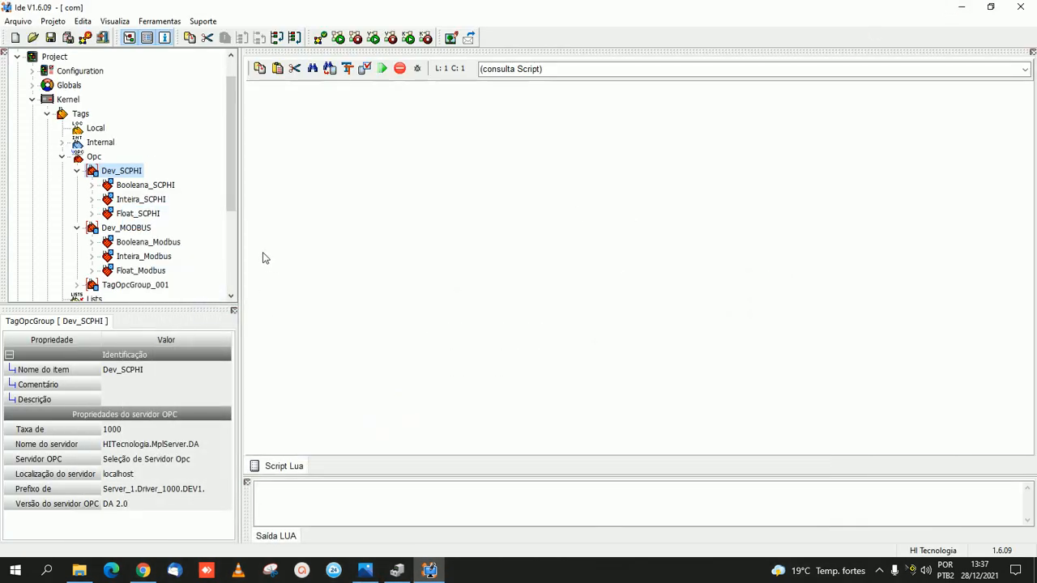
left_click(169, 491)
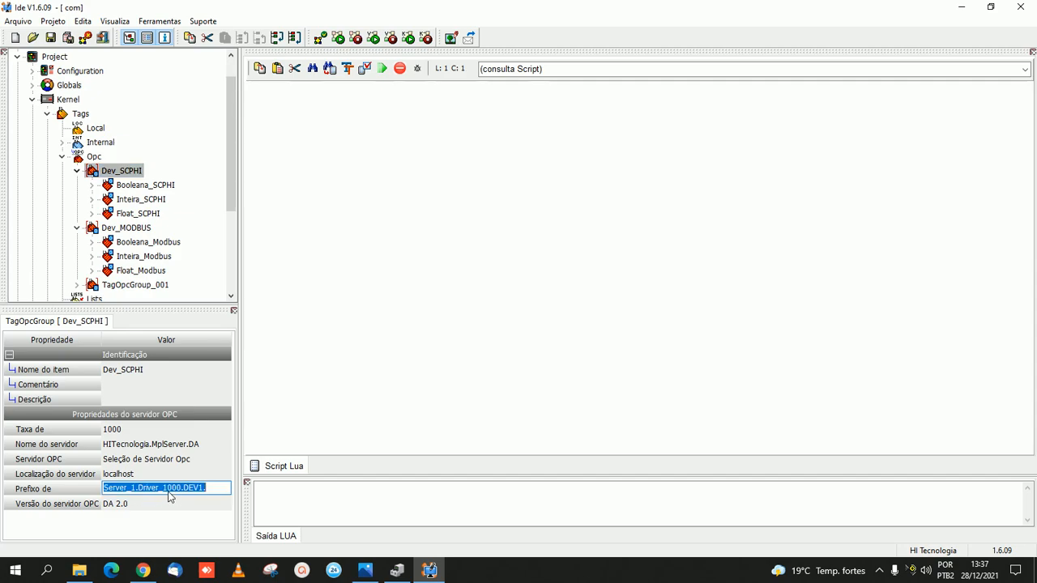
left_click(204, 490)
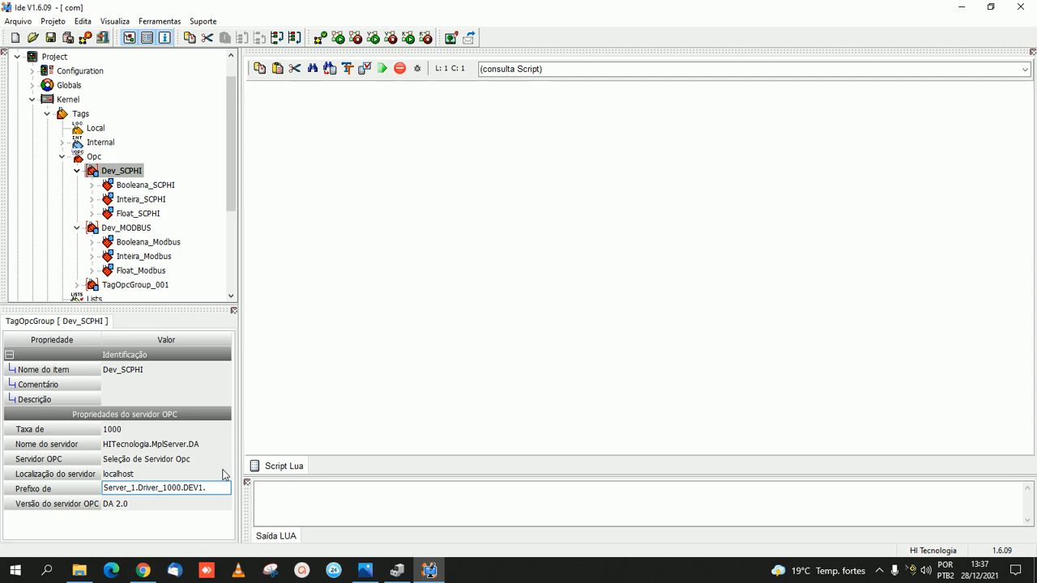
Step: Try editing the ending of the Dev_MODBUS group's OPC server prefix
left_click(116, 231)
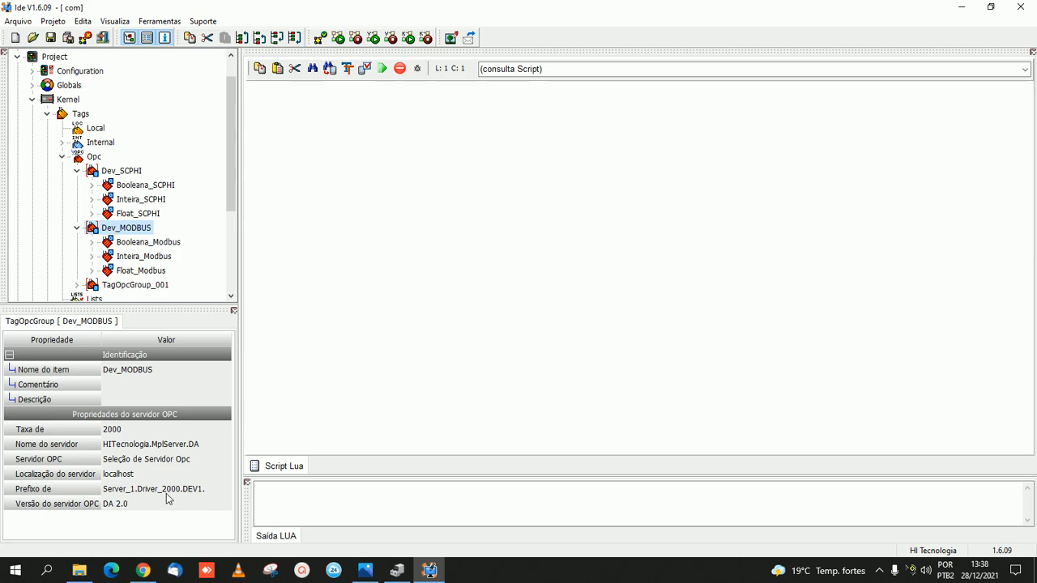
left_click(204, 491)
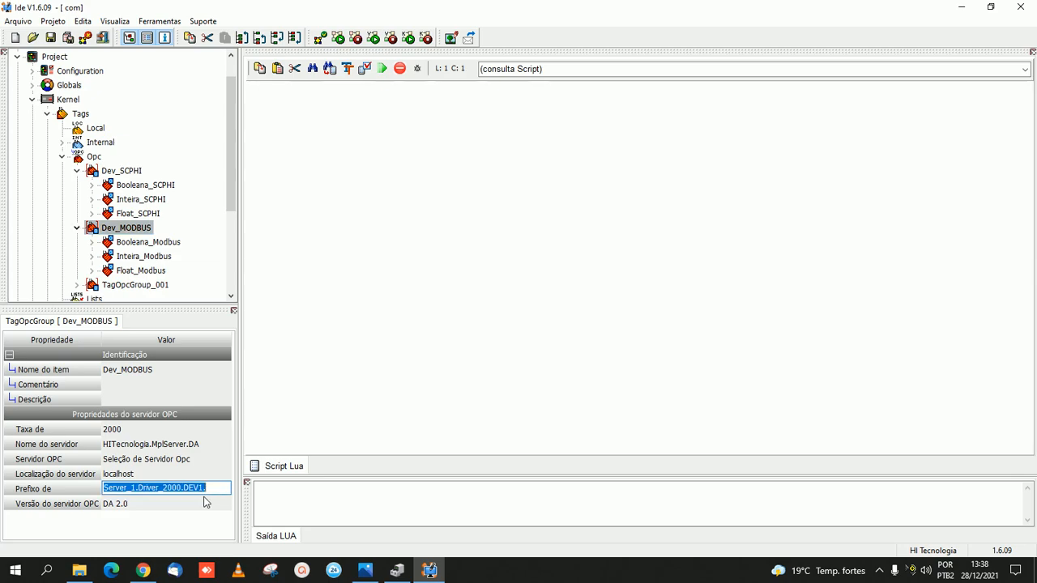
left_click(204, 496)
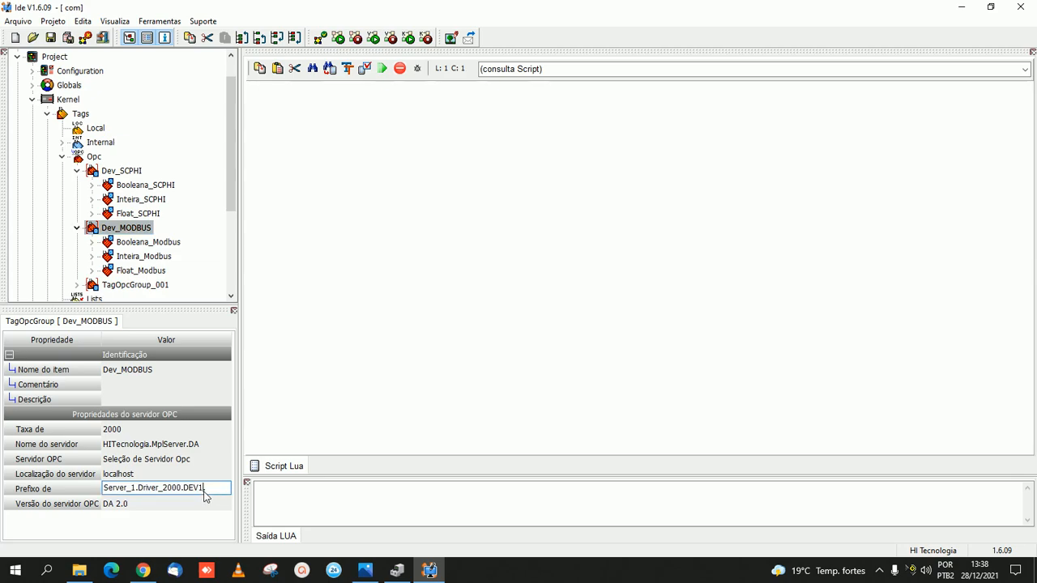
type("2.")
left_click(179, 491)
key("Tab")
Step: Examine the properties of the Modbus and SCPHI boolean, integer and float tags, and of the Dev_MODBUS and TagOpcGroup_001 groups
left_click(124, 241)
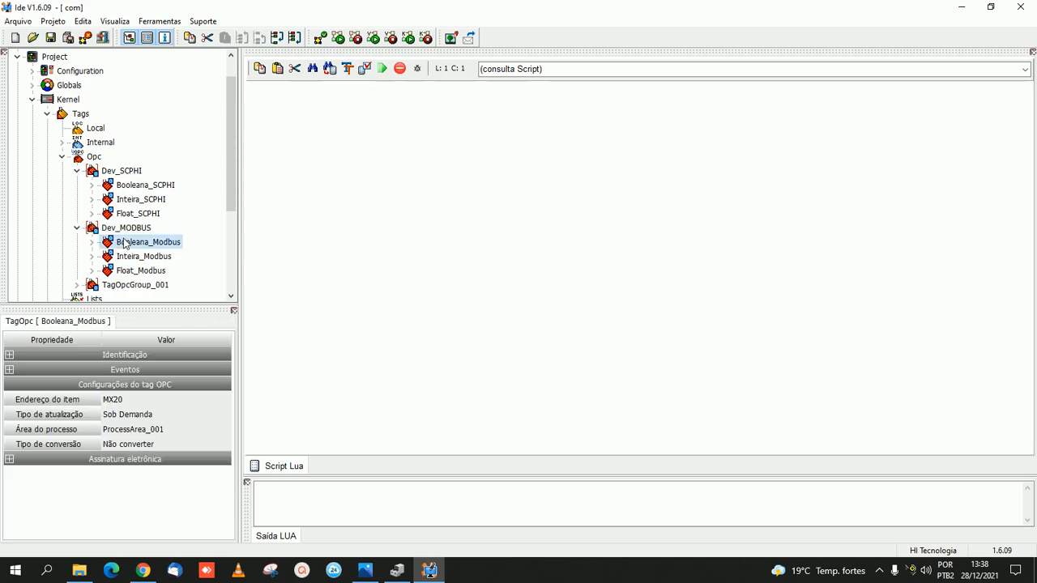
left_click(131, 257)
left_click(136, 270)
left_click(128, 229)
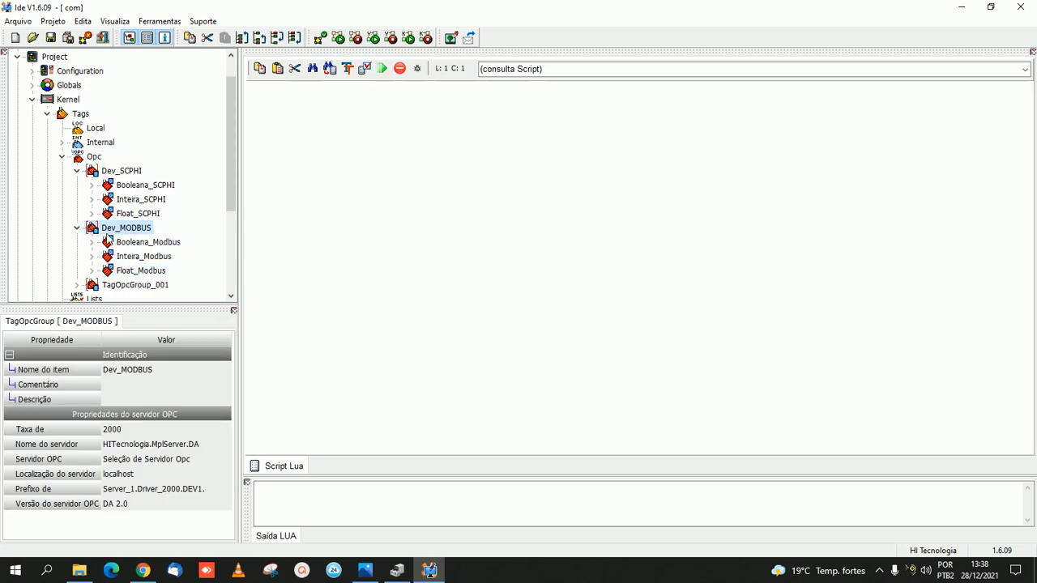
left_click(77, 286)
left_click(136, 275)
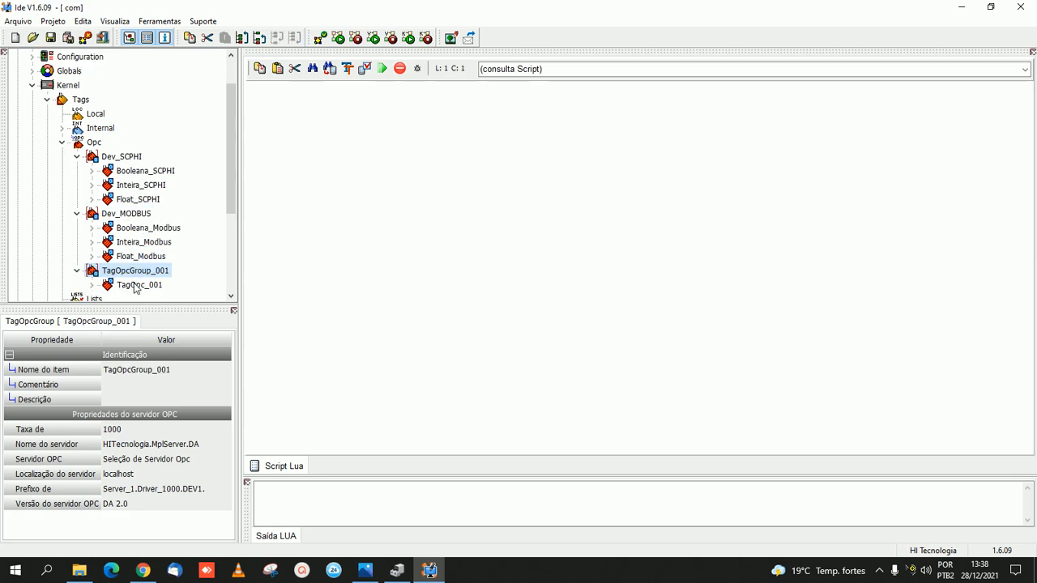
left_click(127, 214)
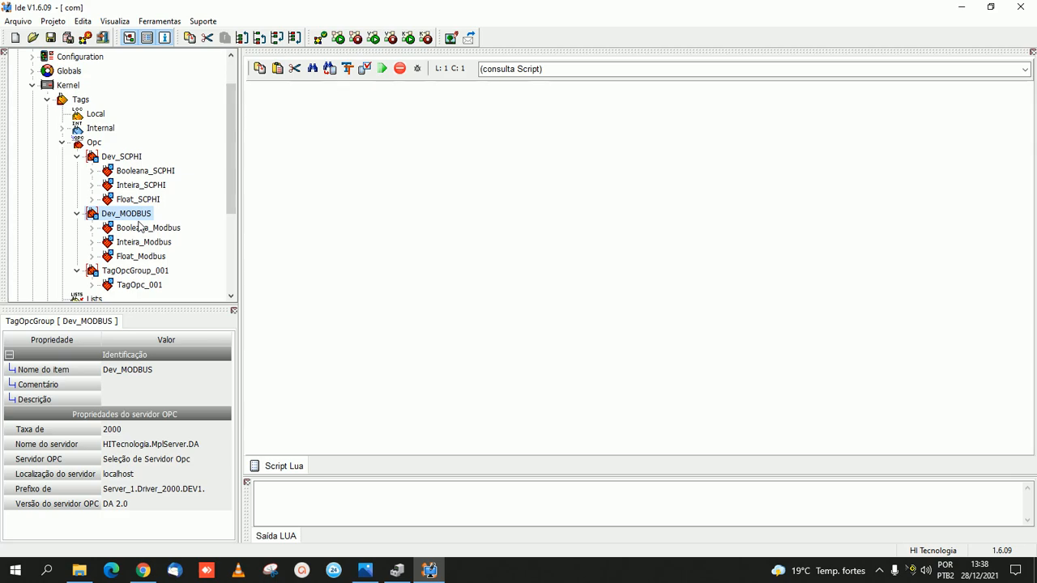
left_click(153, 171)
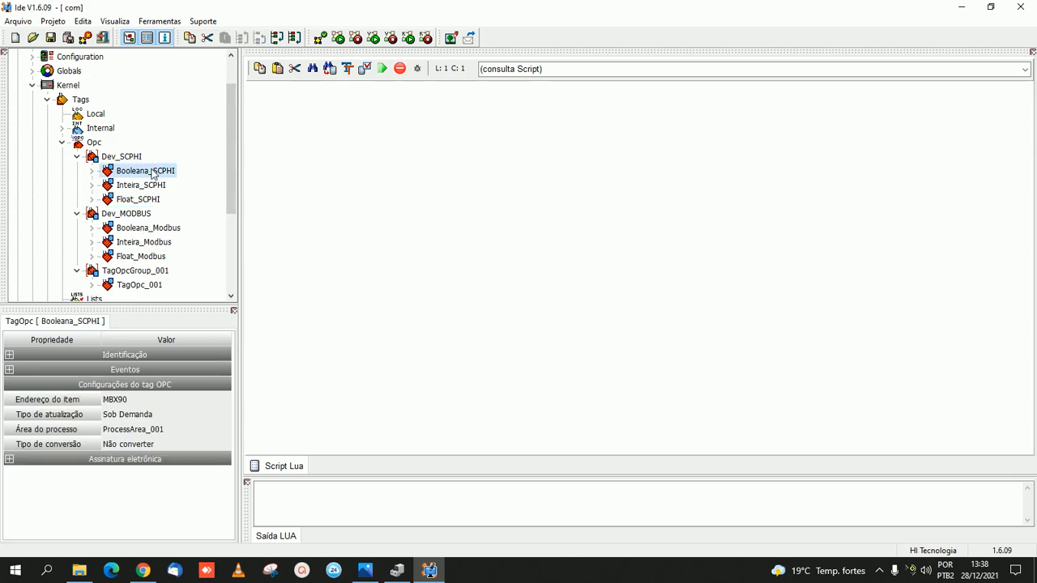
left_click(143, 186)
left_click(140, 199)
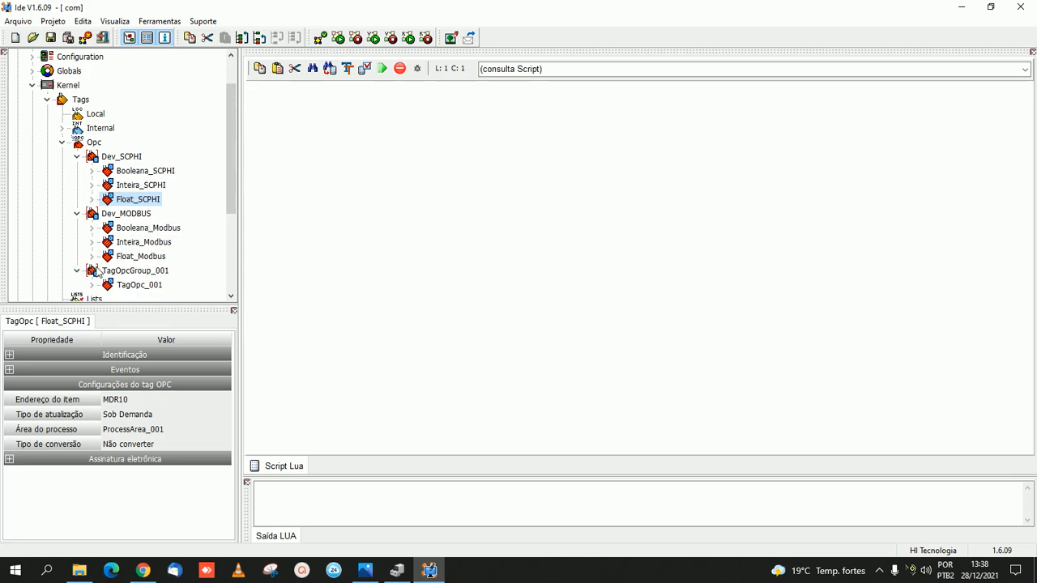
Step: Delete the TagOpcGroup_001 group from the Opc tags
right_click(98, 270)
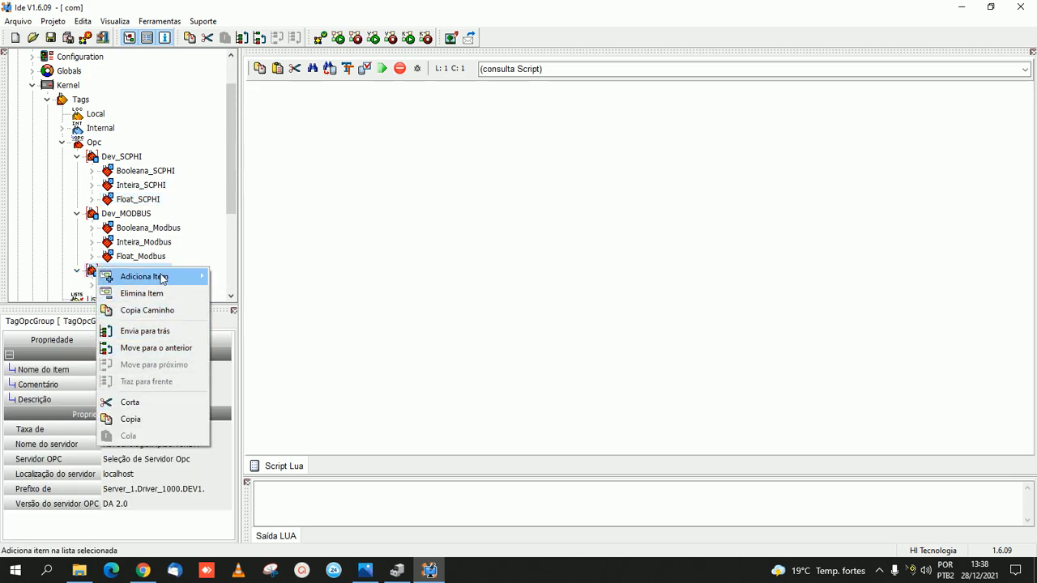
left_click(142, 294)
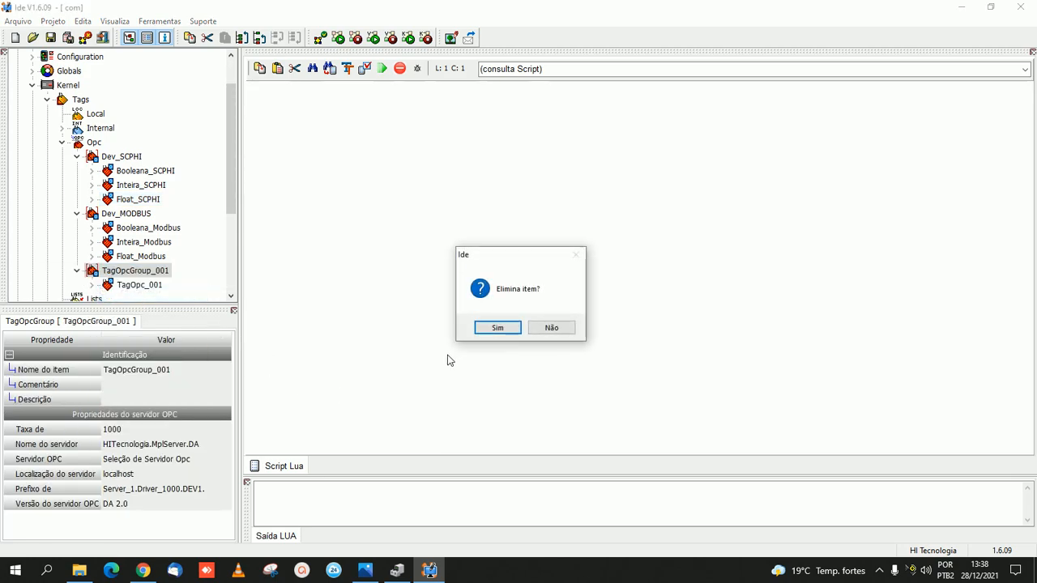
left_click(486, 328)
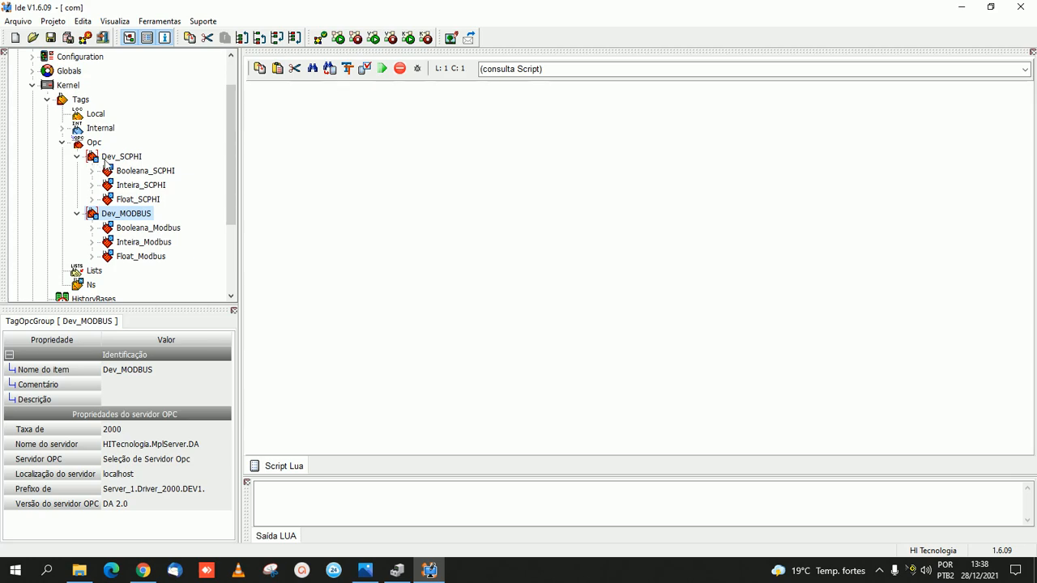
Step: Review the Dev_SCPHI group, its boolean, integer and float tag settings, and the TagOpc item that can be added to it
left_click(108, 159)
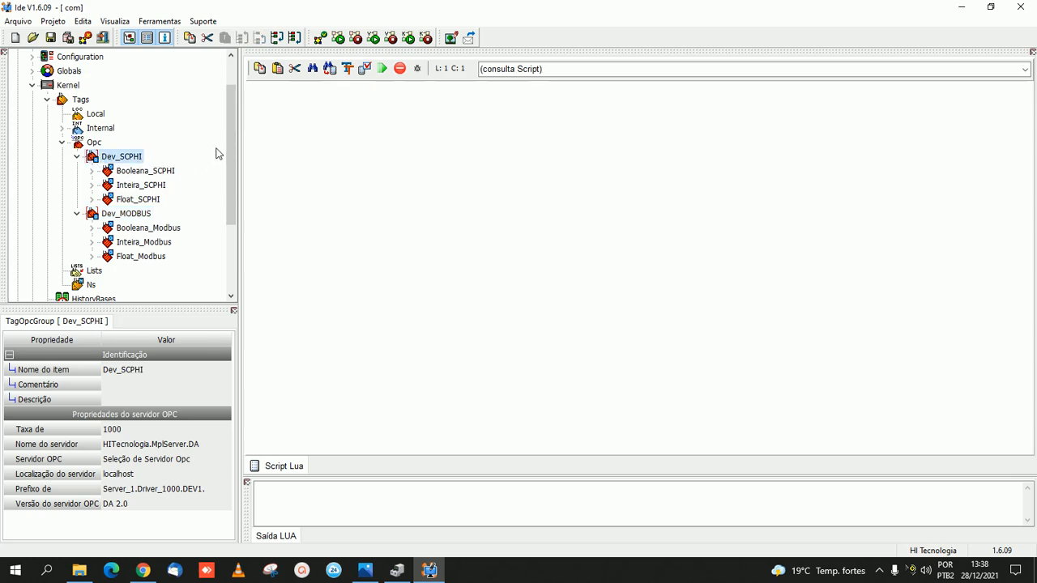
left_click(146, 172)
left_click(153, 187)
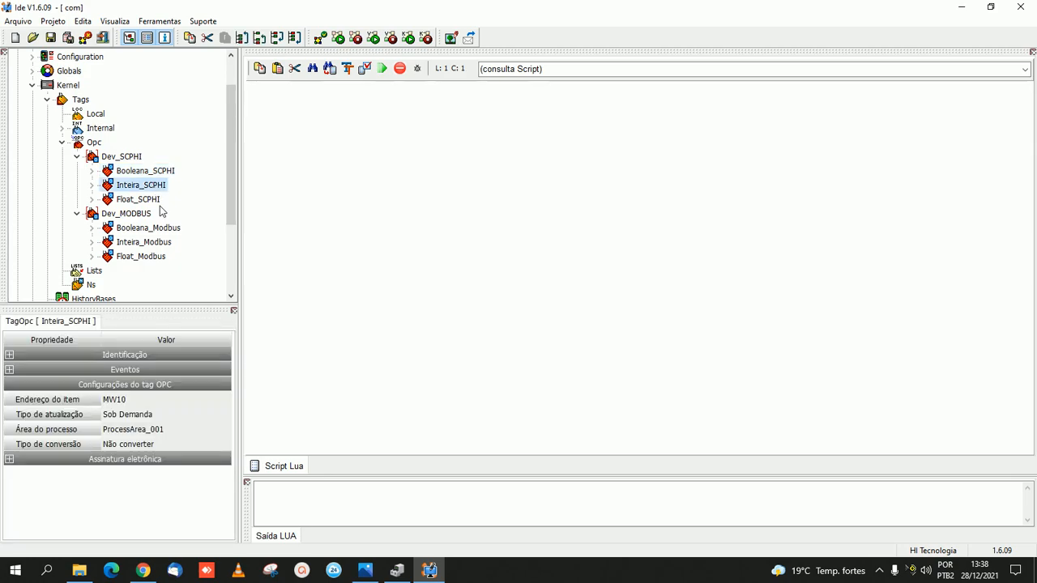
left_click(154, 202)
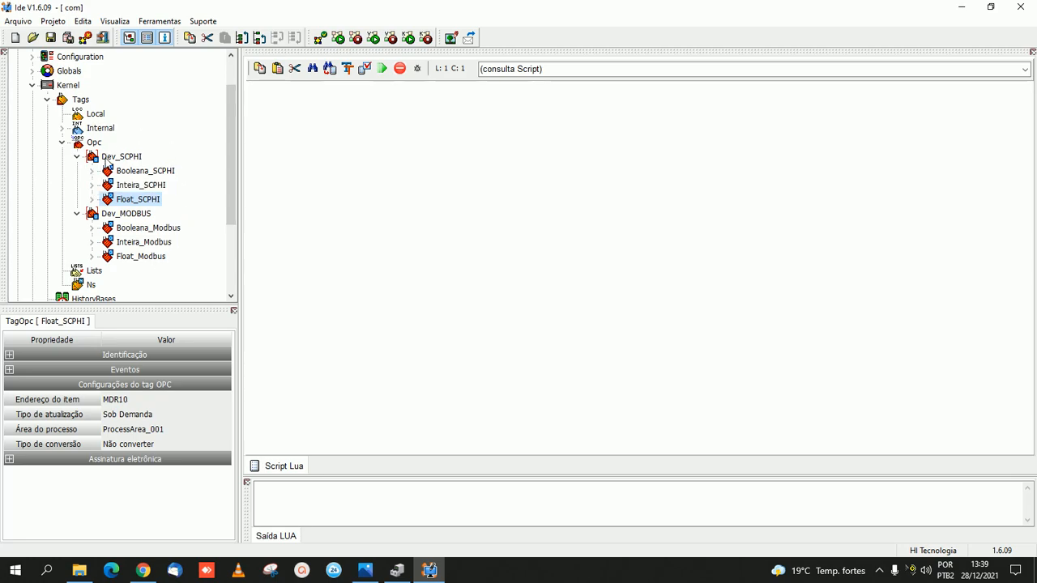
left_click(107, 158)
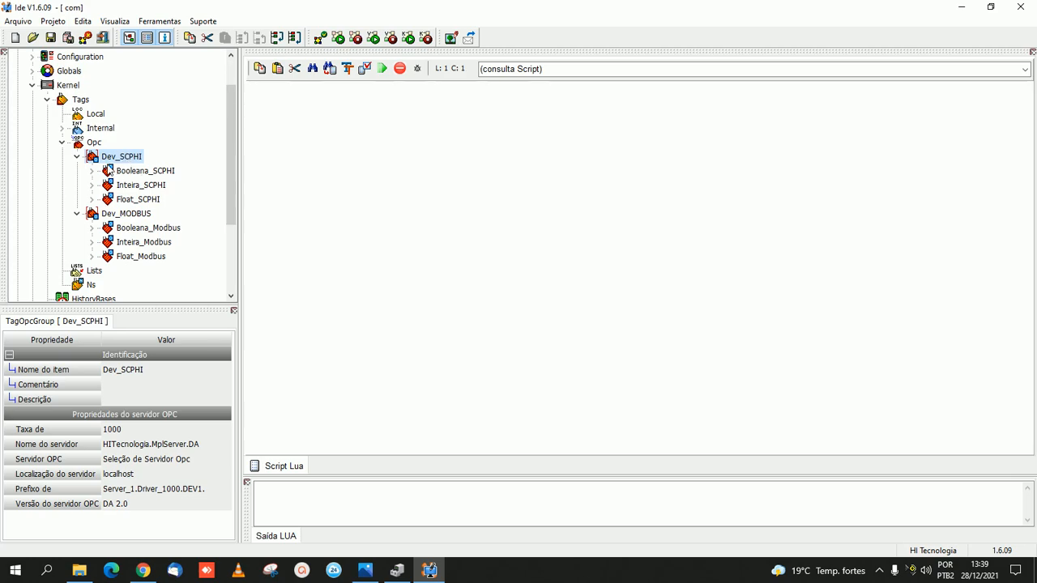
right_click(111, 161)
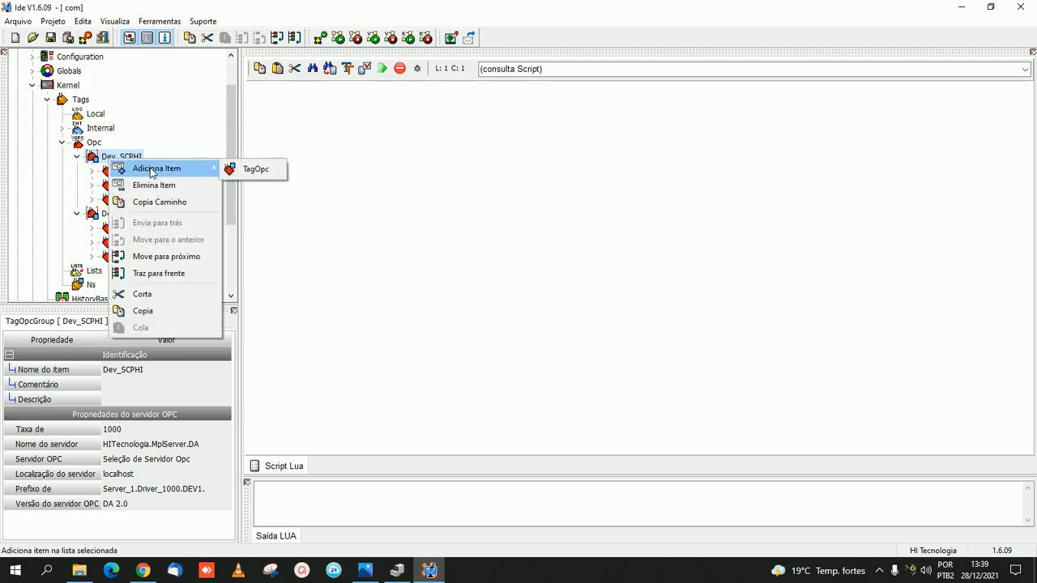
left_click(328, 188)
Step: Compare the Booleana_SCPHI tag's item address with the memory addresses in the device characteristics image
left_click(146, 170)
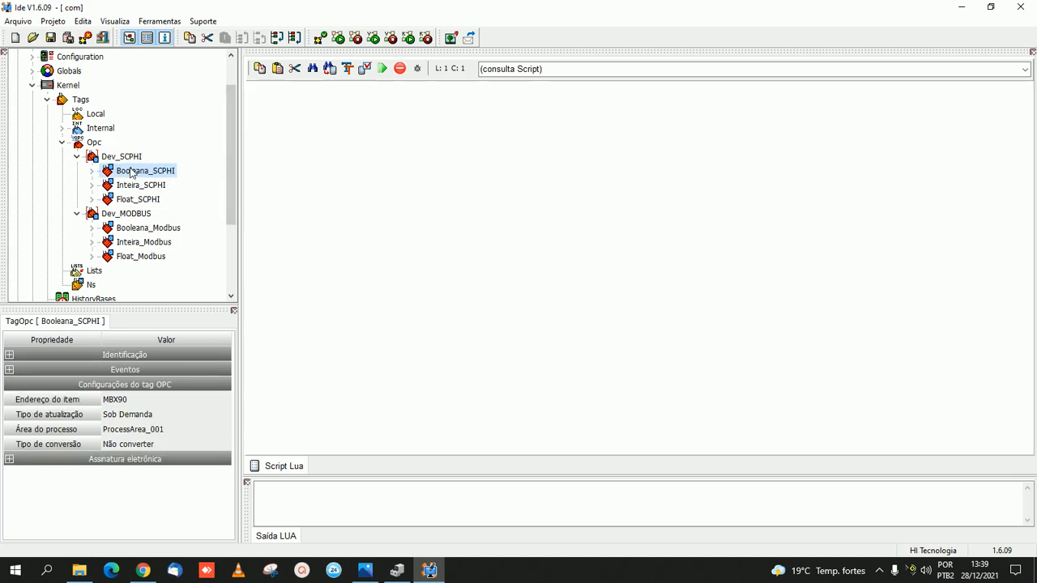
left_click(366, 570)
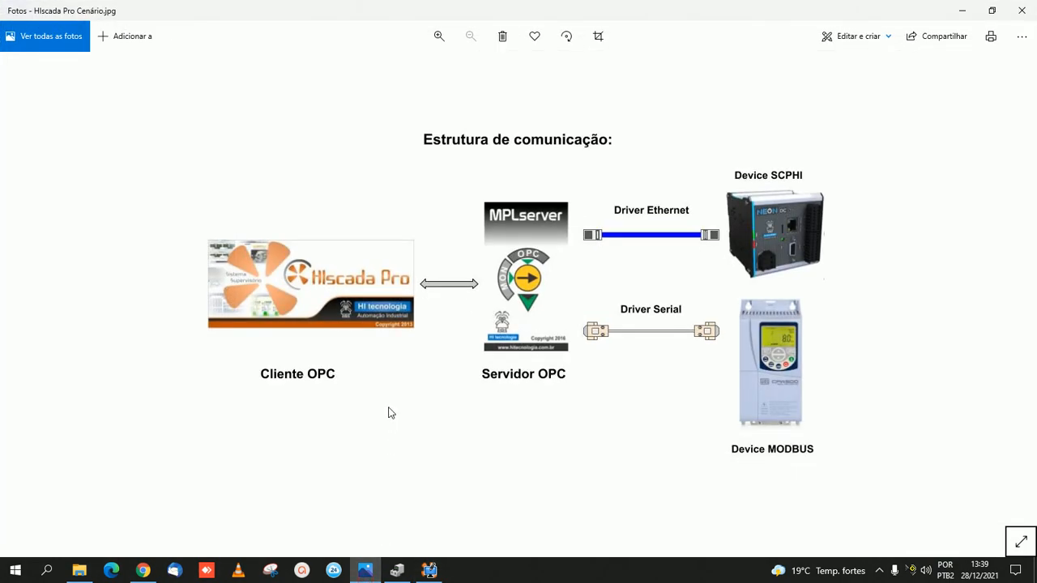
key("Right")
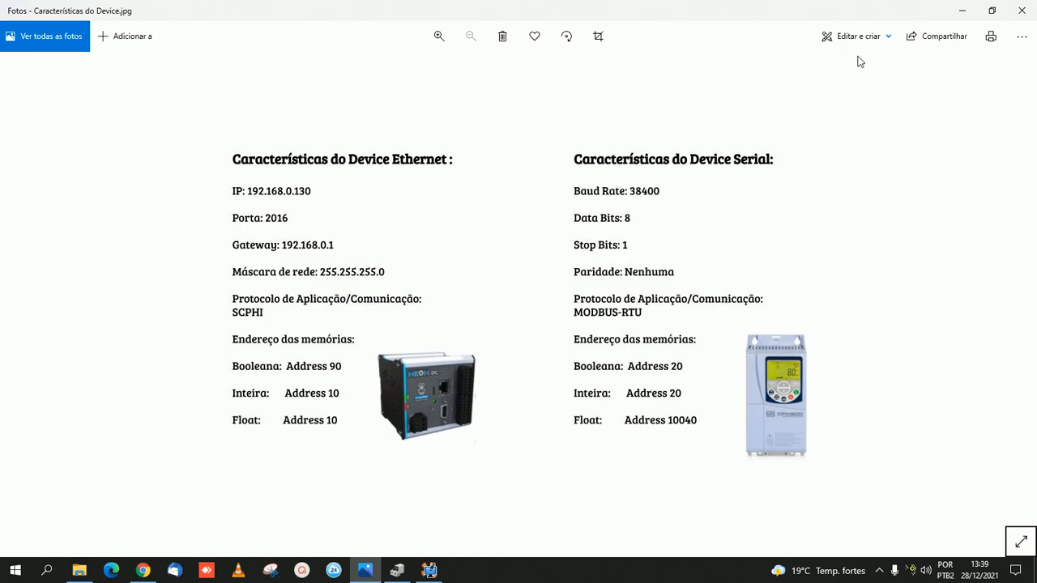
Step: Look up the Bool data type's addressing and example in the address table of the MOS OPC server documentation in Chrome
left_click(962, 10)
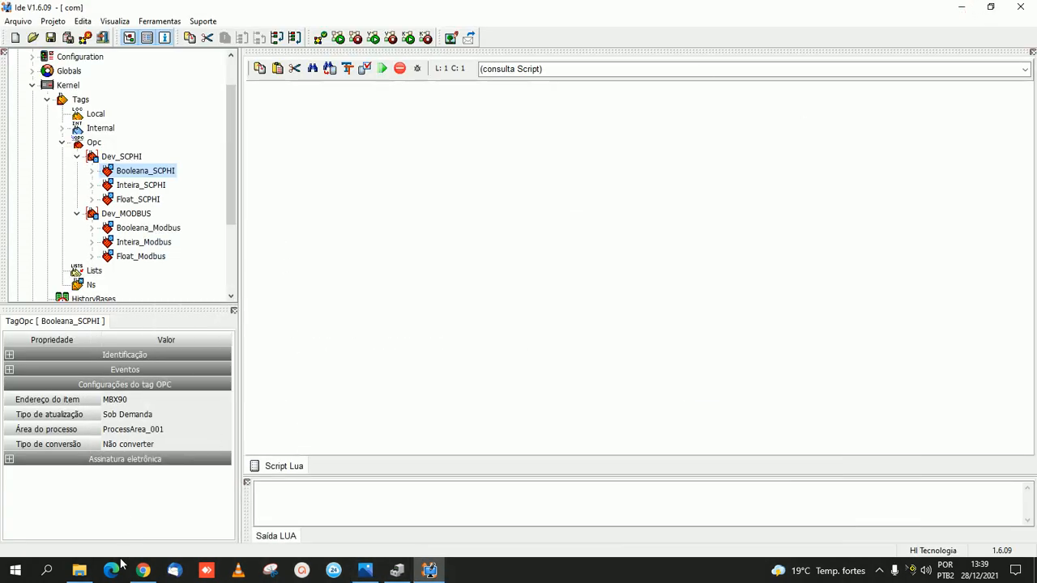
left_click(146, 571)
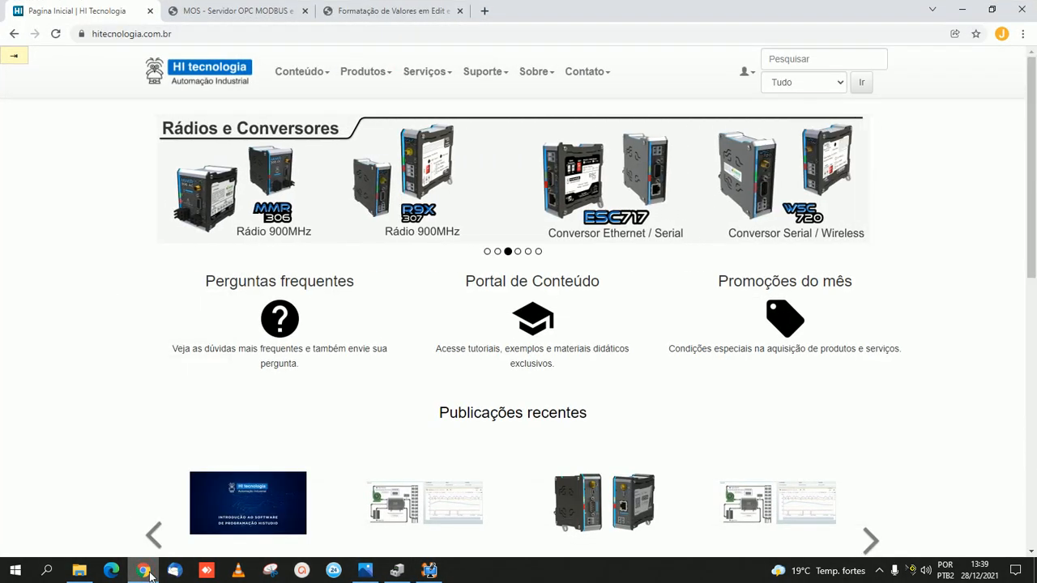
left_click(180, 13)
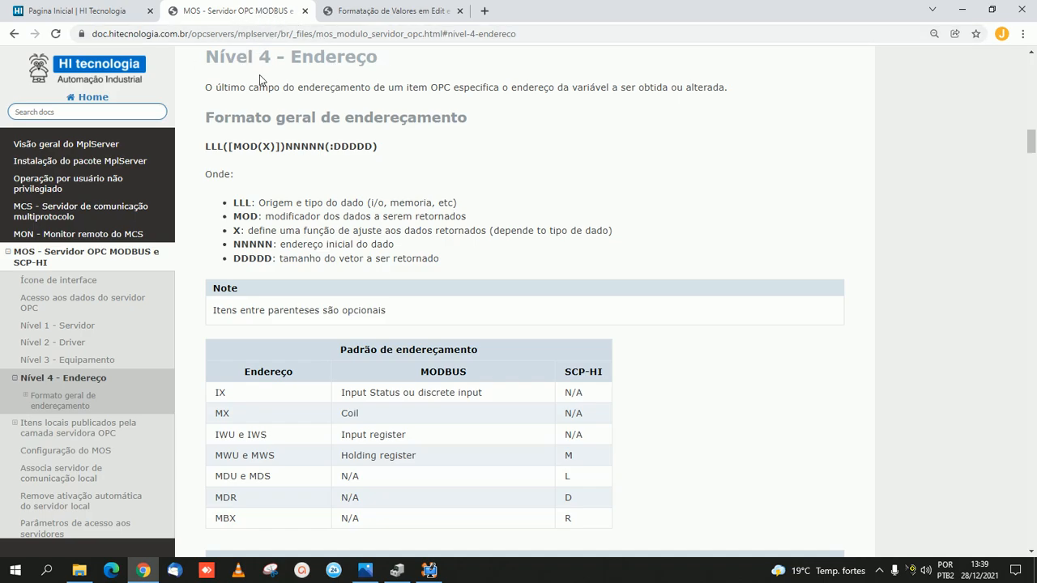
scroll(347, 259, "down", 6)
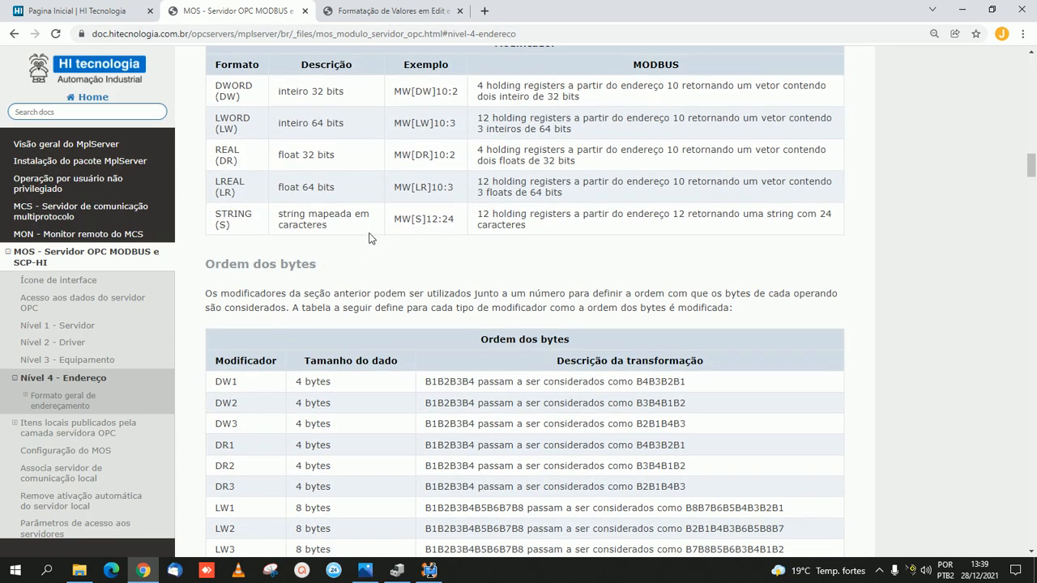
scroll(381, 222, "up", 2)
scroll(388, 235, "down", 8)
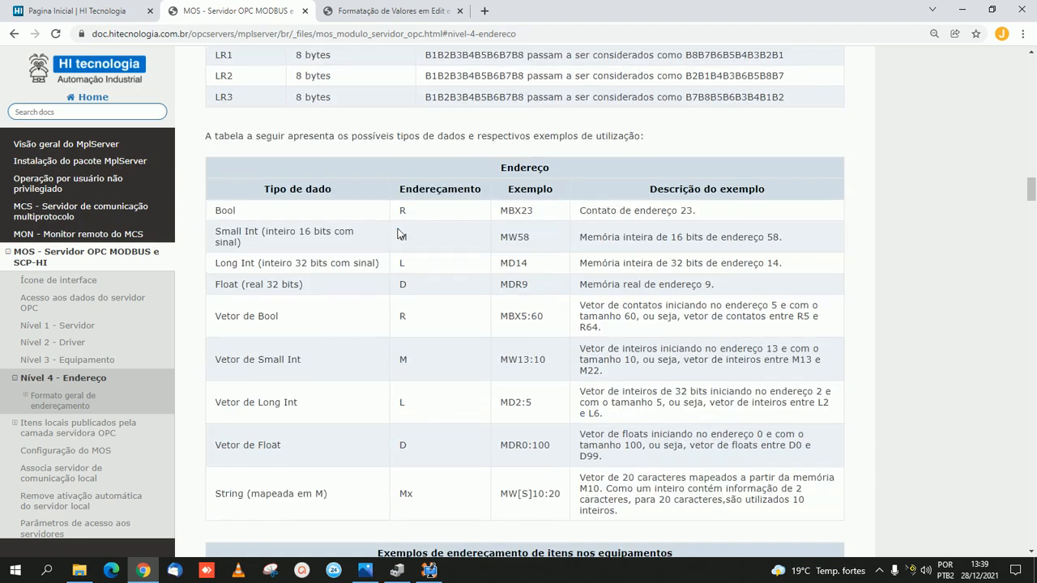
scroll(402, 235, "down", 1)
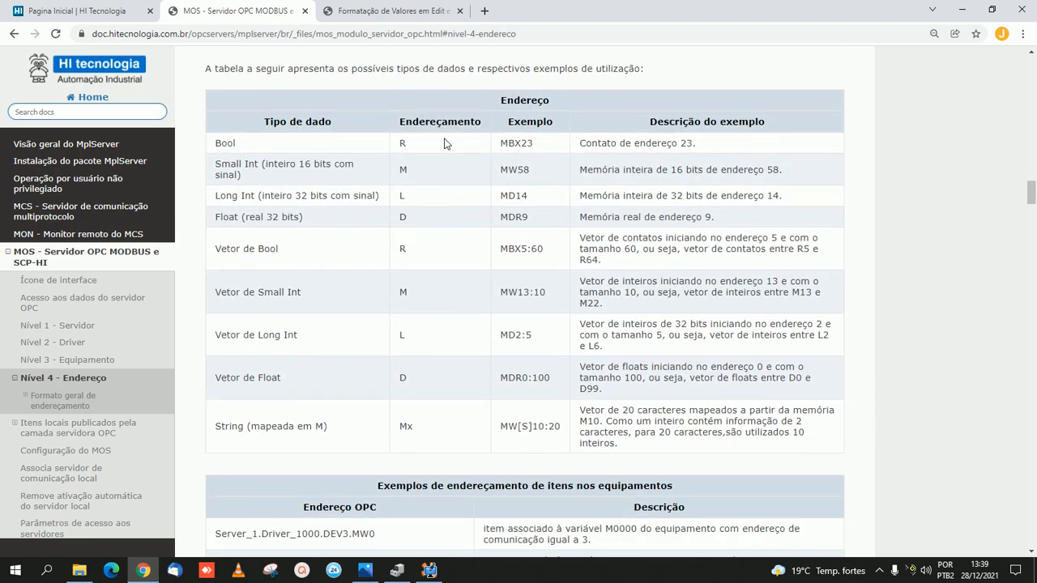
double_click(402, 142)
double_click(296, 144)
left_click_drag(500, 144, 521, 146)
Step: Switch back to the Ide and review the Booleana_SCPHI tag's item address and process area
left_click(442, 571)
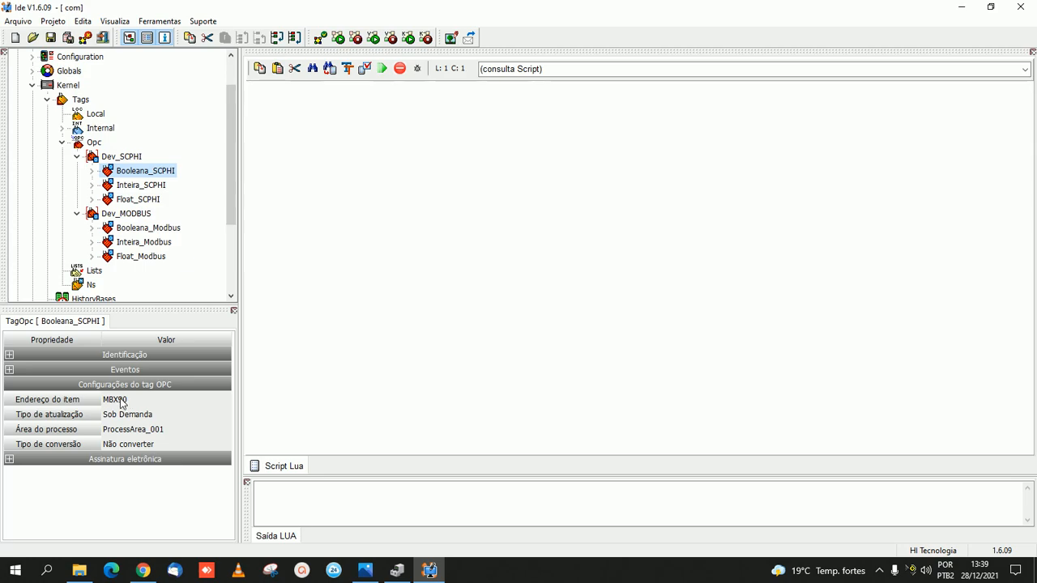
left_click(149, 432)
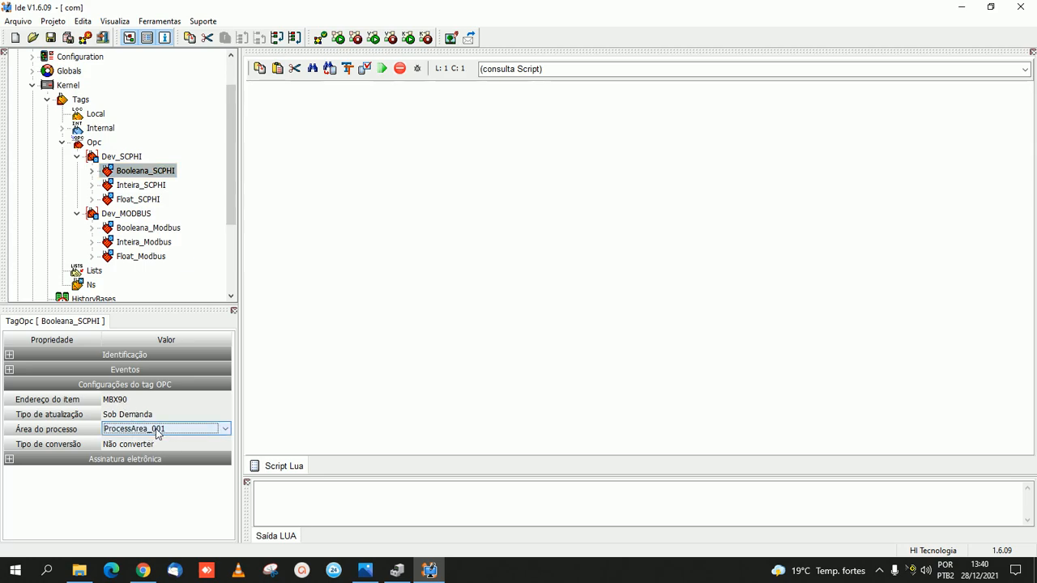
left_click(153, 433)
left_click(161, 439)
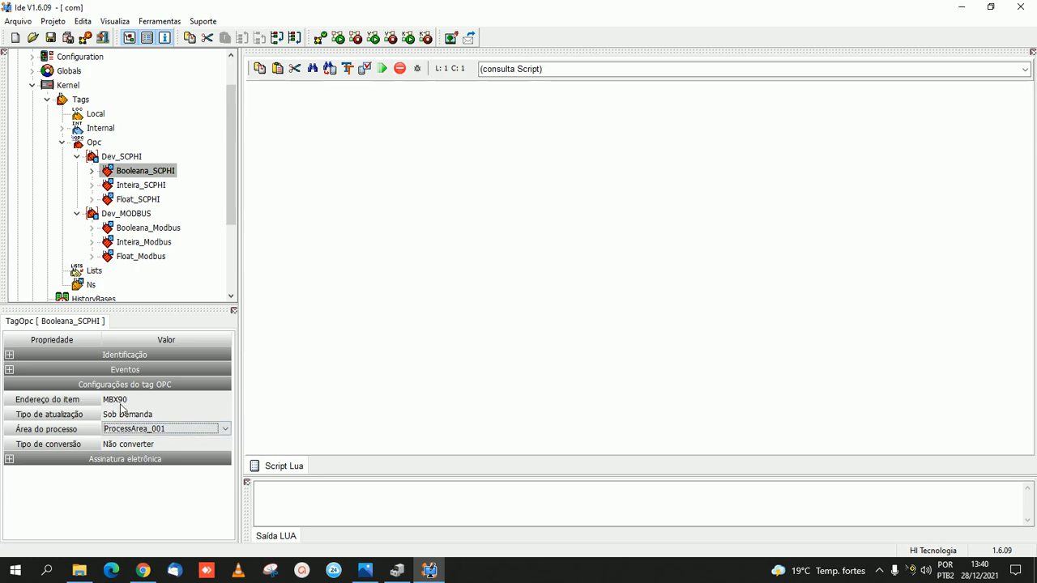
Step: Check the Inteira_SCPHI tag's item address against the device characteristics image and the Small Int row of the documentation's address table
left_click(131, 186)
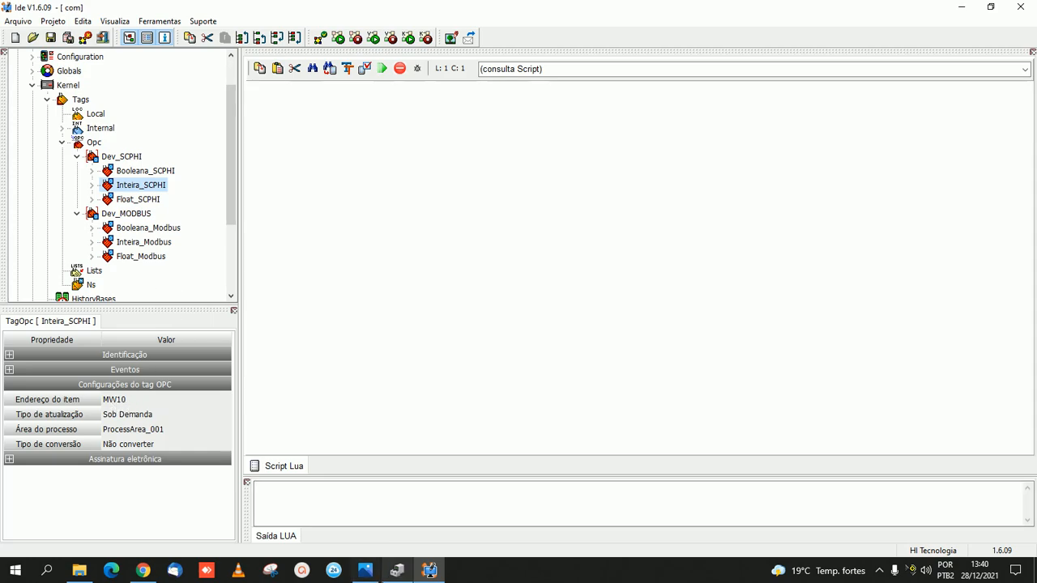
left_click(366, 570)
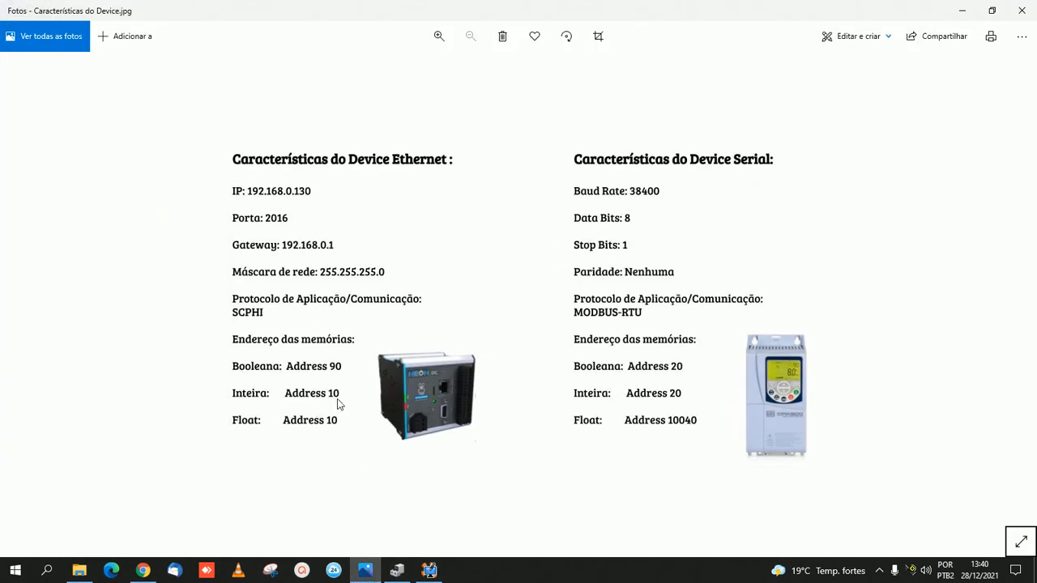
left_click(962, 10)
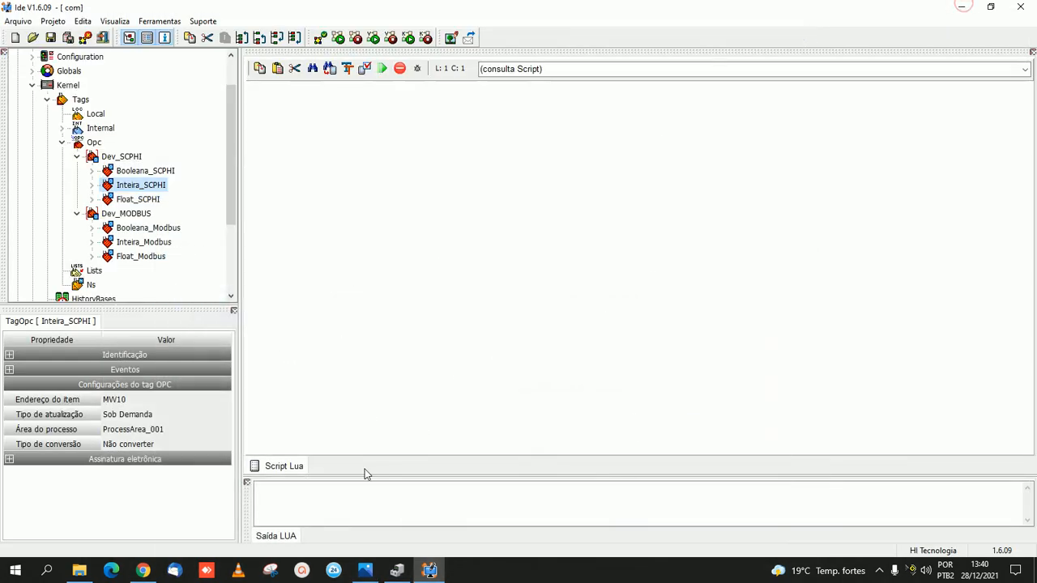
left_click(145, 567)
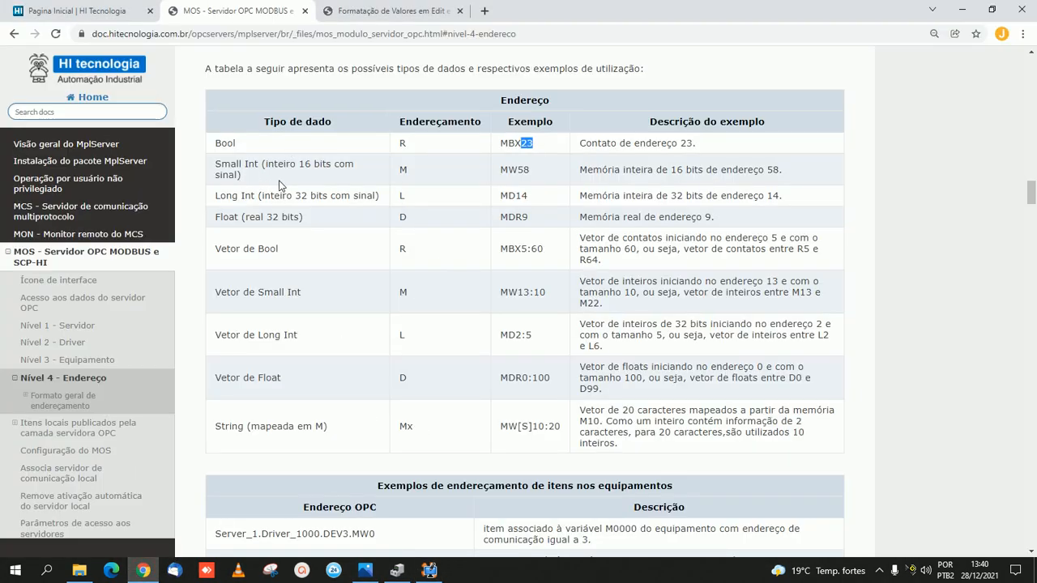
triple_click(346, 175)
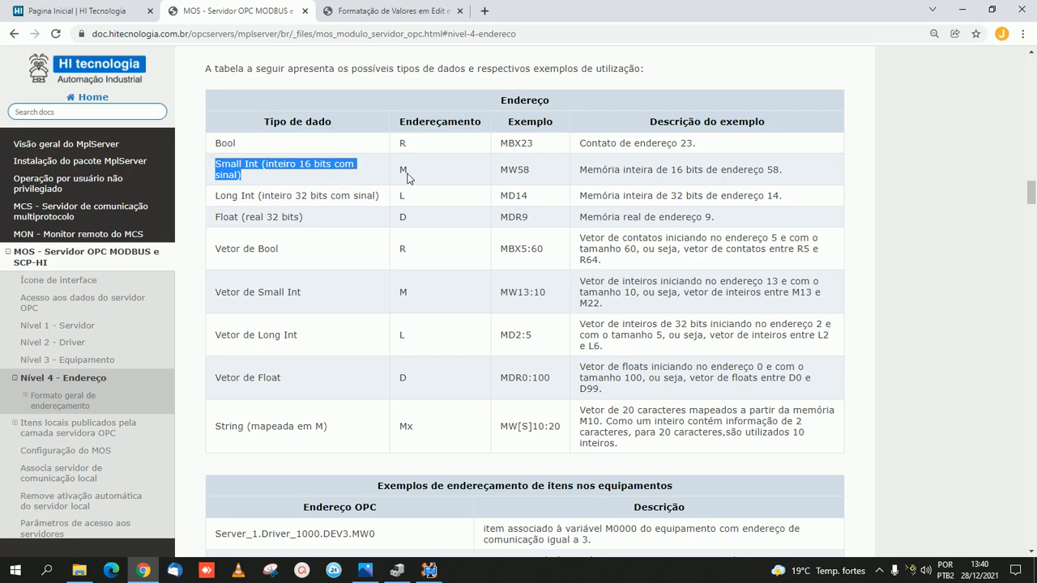
double_click(405, 172)
mouse_move(497, 170)
left_mouse_down()
mouse_move(521, 181)
mouse_move(517, 172)
left_mouse_up()
left_click(430, 570)
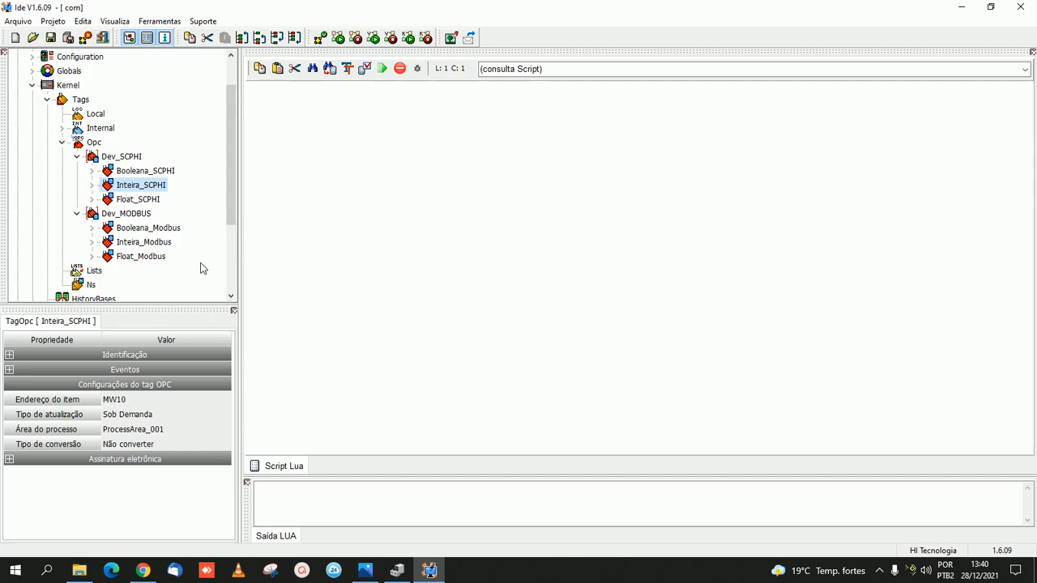
Step: Check the Float_SCPHI tag's item address against the device characteristics image and the Float row of the documentation's address table
left_click(365, 574)
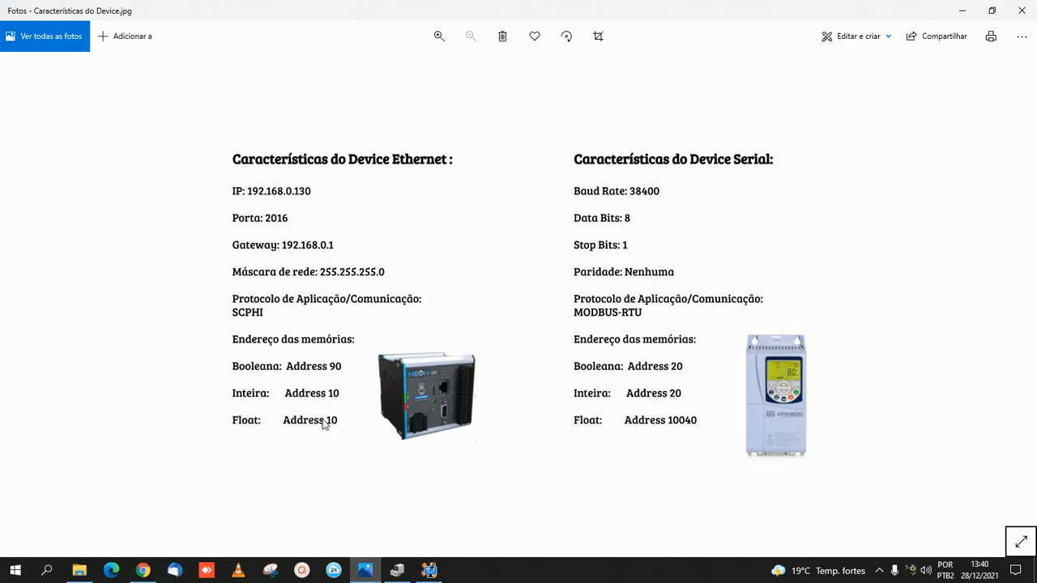
left_click(364, 570)
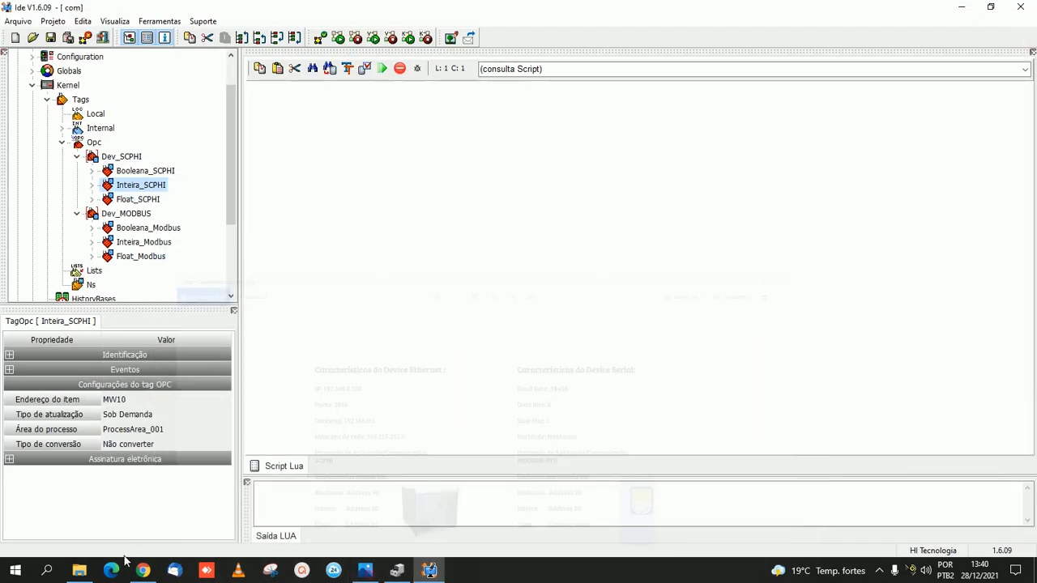
left_click(142, 570)
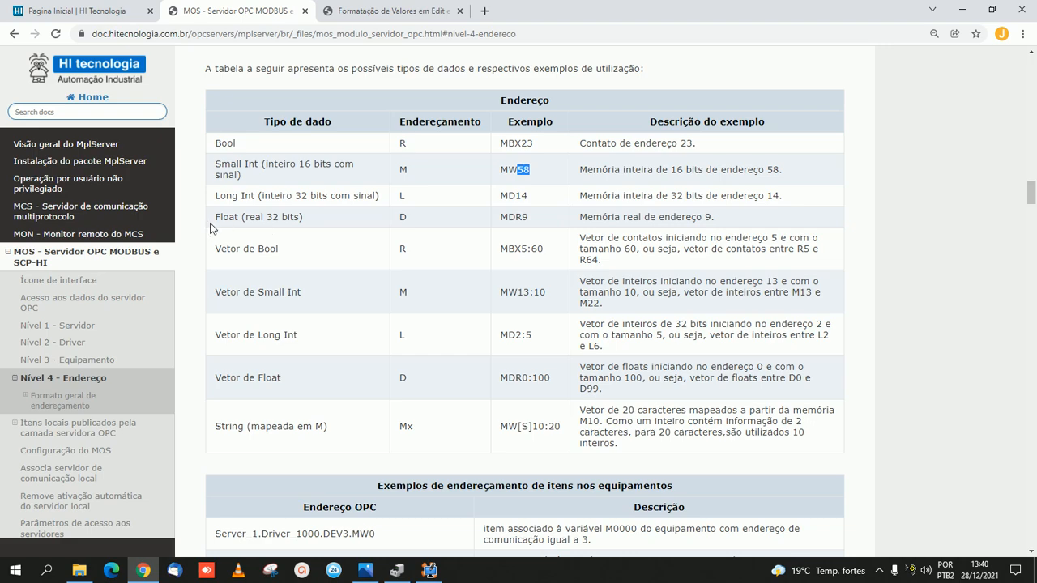
left_click_drag(210, 228, 400, 224)
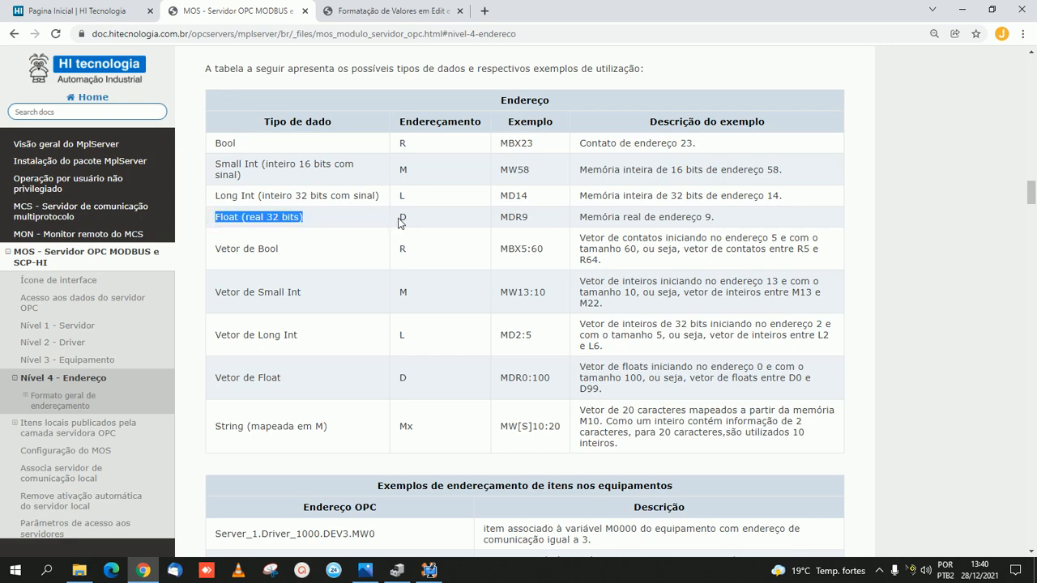
left_click(399, 224)
left_click_drag(501, 217, 531, 221)
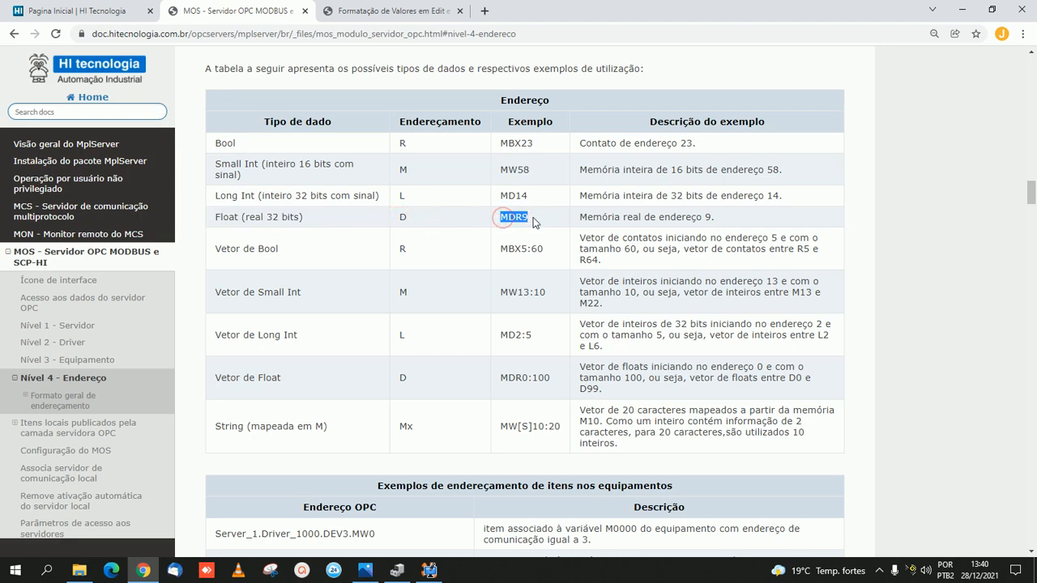
left_click(430, 570)
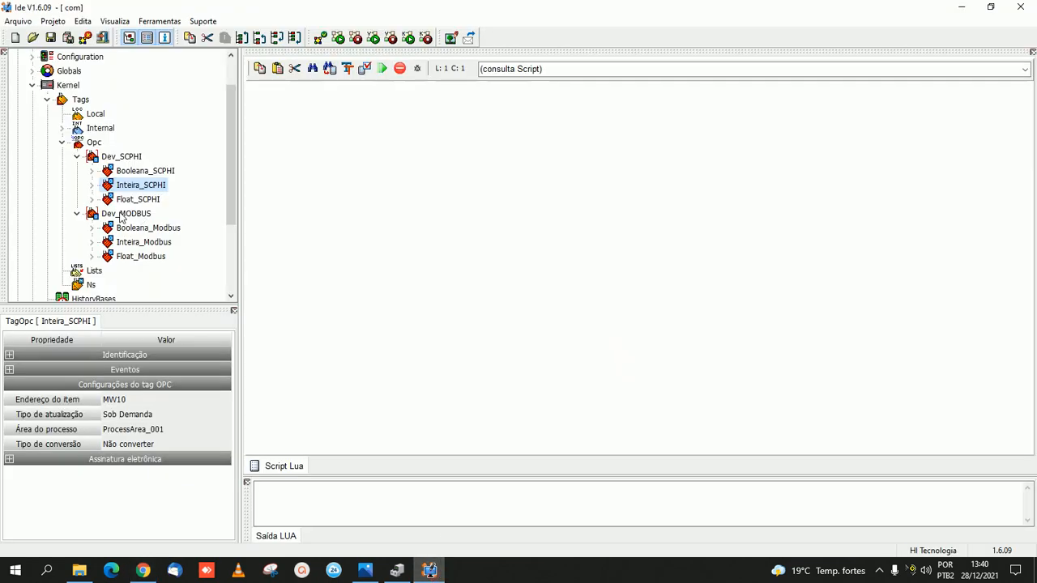
left_click(147, 201)
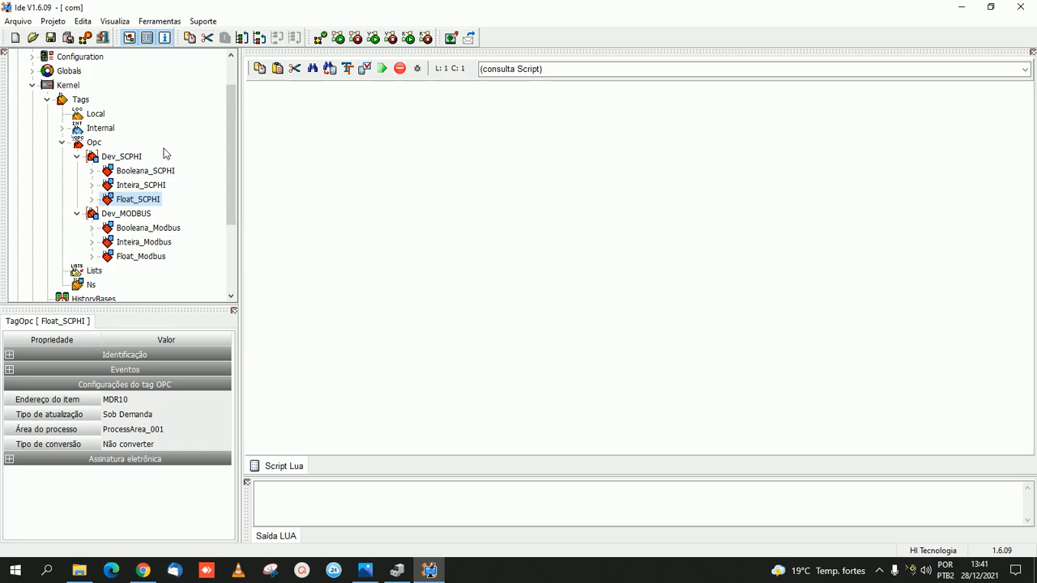
Step: Compare the OPC server properties and item prefixes of the Dev_SCPHI and Dev_MODBUS groups
left_click(130, 158)
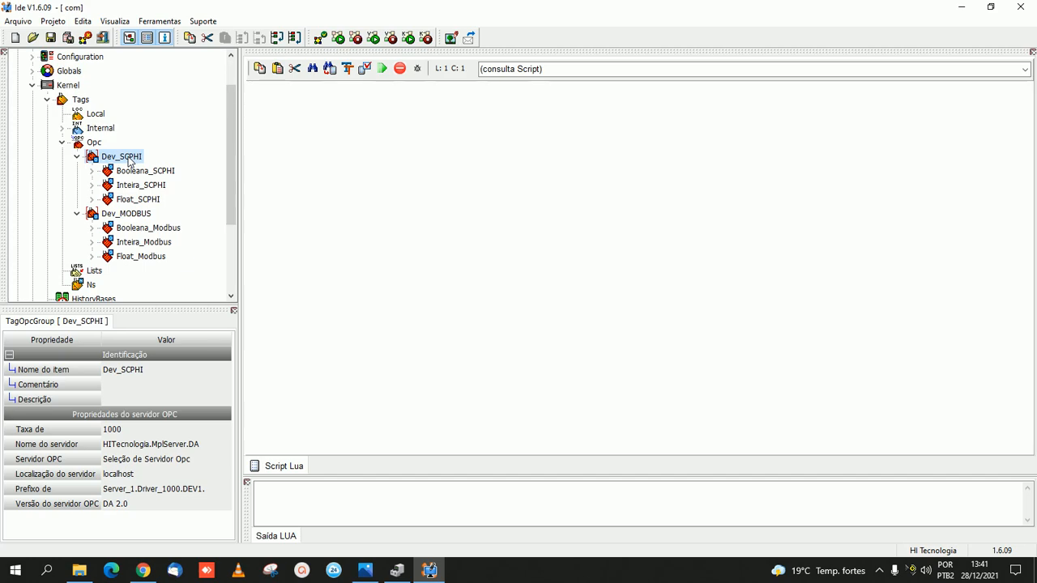
left_click(136, 216)
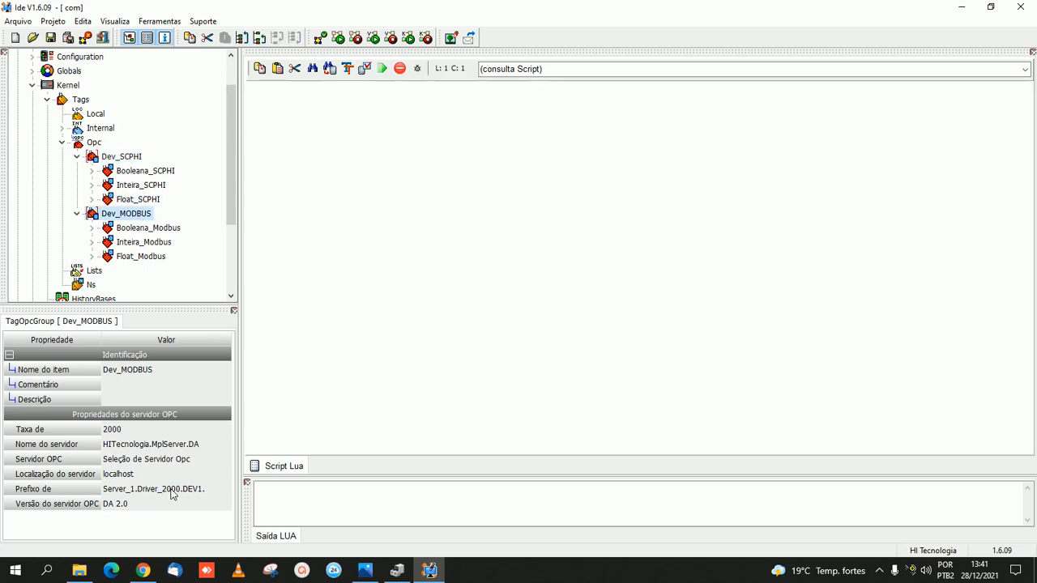
Step: Check the Booleana_Modbus tag's item address against the Coil row of the documentation's addressing standard table and the serial device's memory addresses
left_click(137, 231)
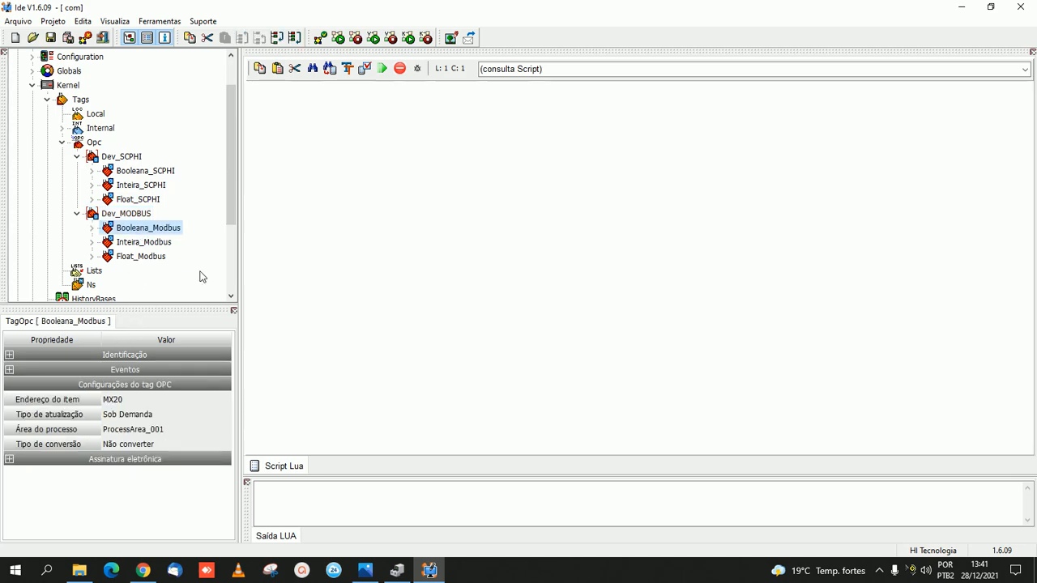
left_click(143, 570)
scroll(360, 379, "up", 15)
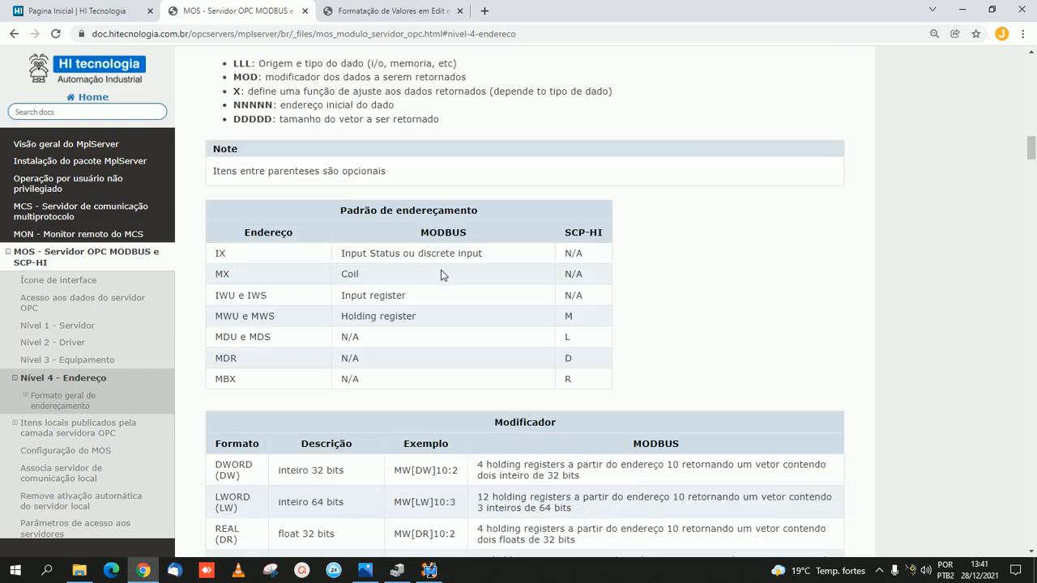
scroll(329, 262, "down", 1)
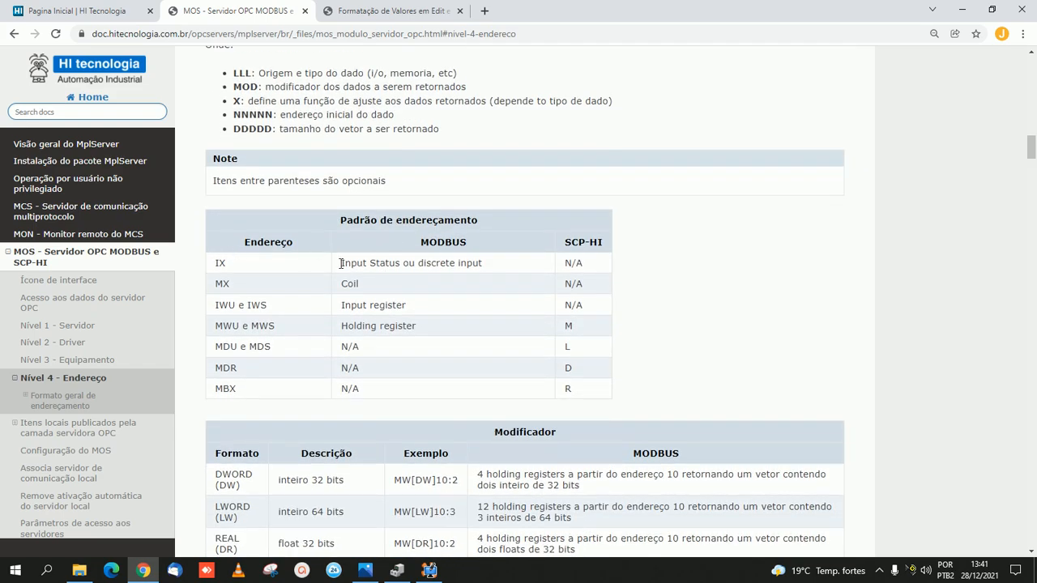
left_click_drag(363, 288, 341, 285)
left_click(256, 288)
left_click_drag(218, 292, 216, 293)
scroll(292, 280, "down", 3)
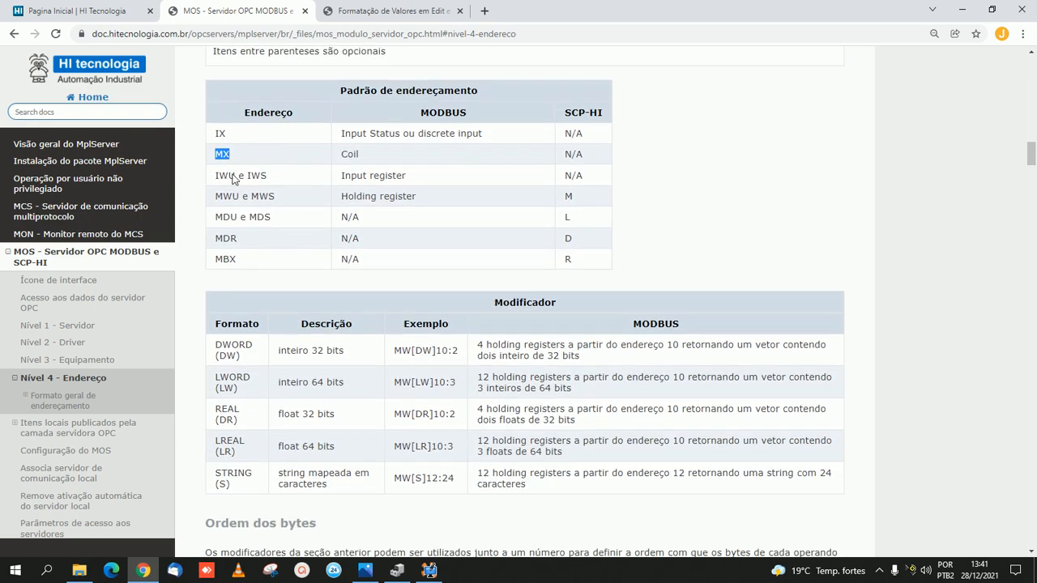
left_click(364, 571)
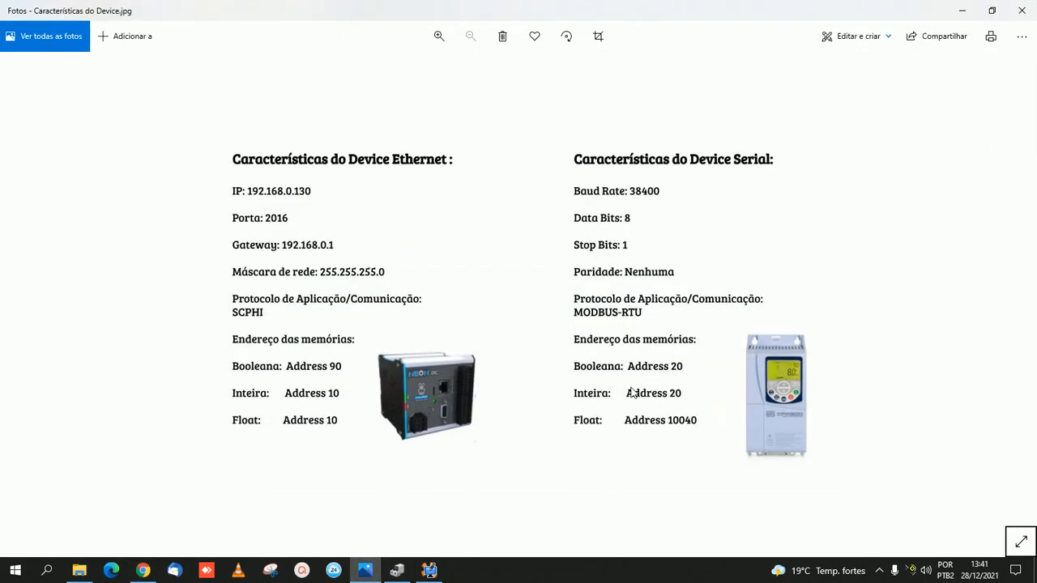
left_click(433, 571)
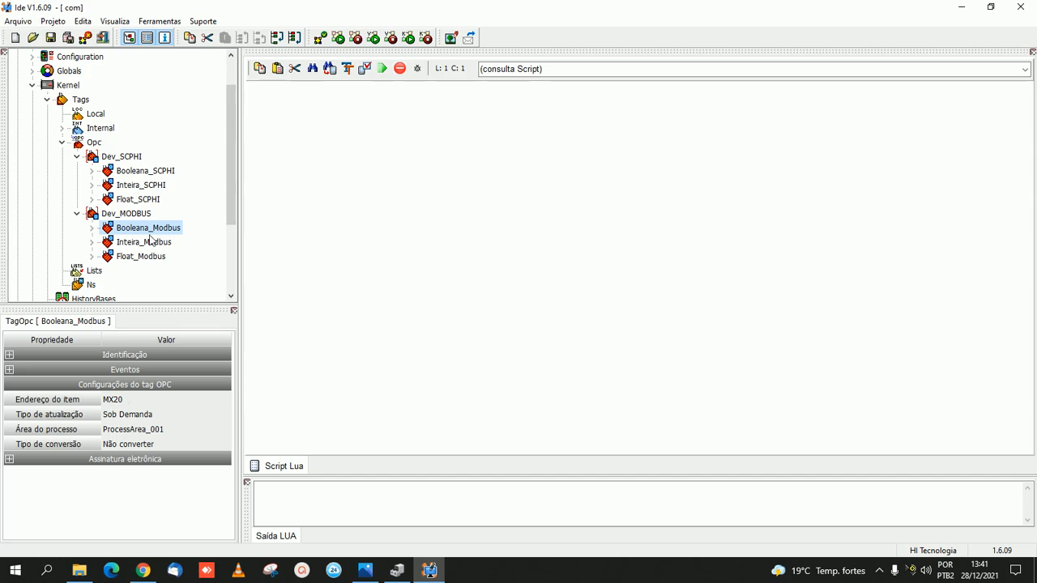
Step: Check the Inteira_Modbus tag's item address against the Holding register row of the documentation's addressing standard table
left_click(146, 242)
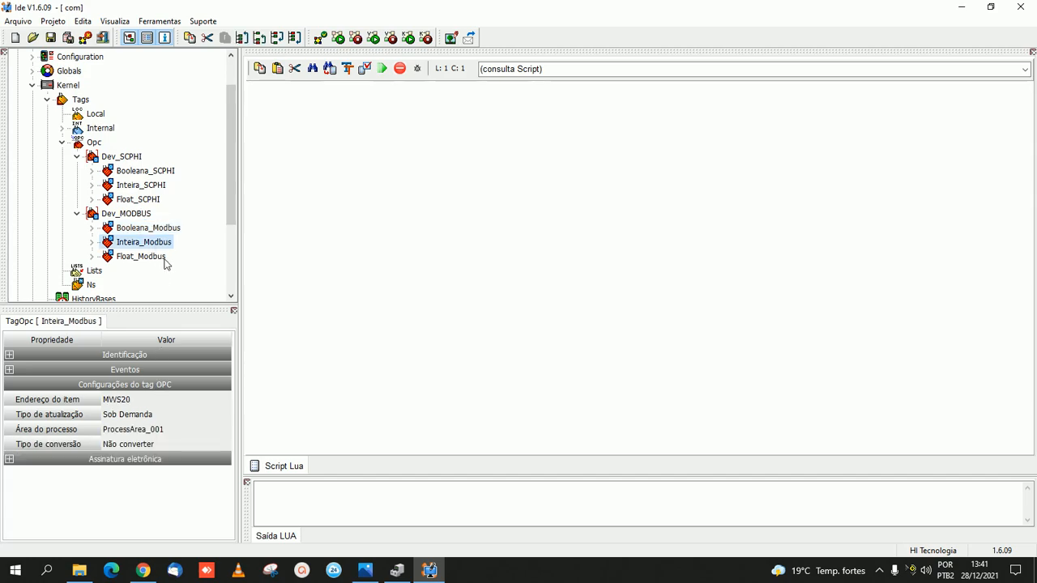
left_click(142, 571)
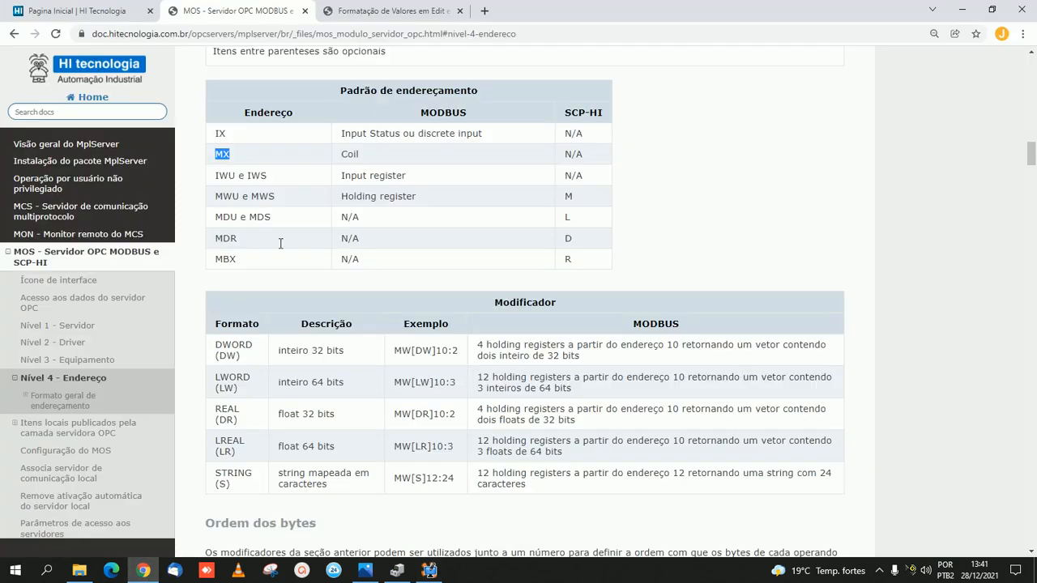
triple_click(296, 196)
triple_click(450, 199)
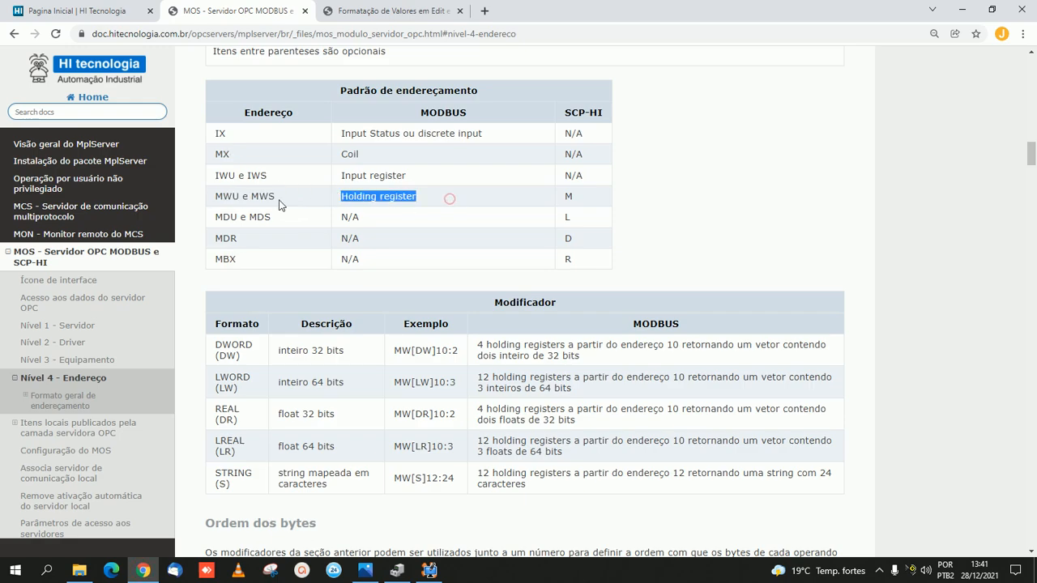
left_click(278, 205, "shift")
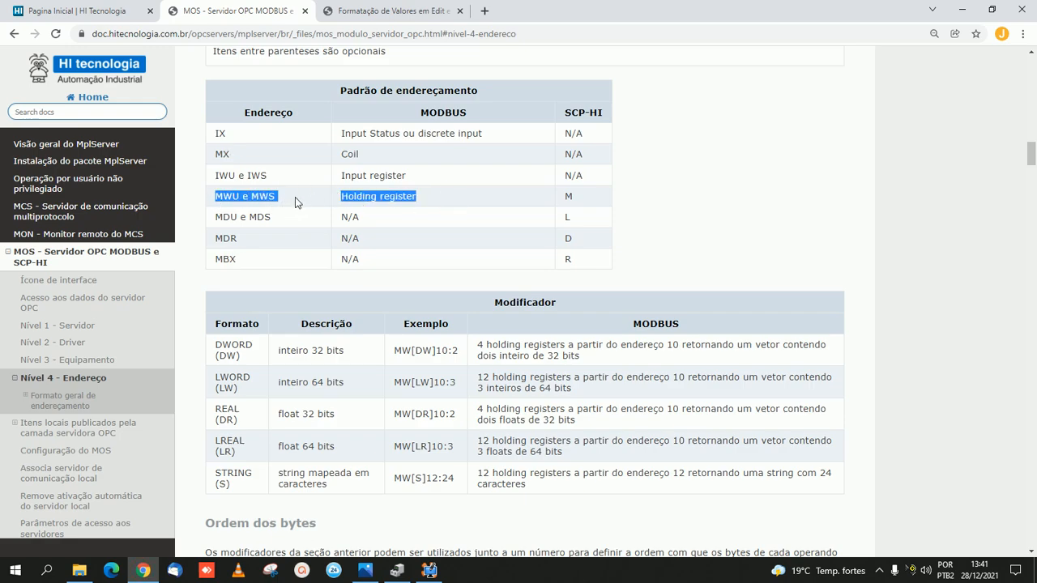
left_click(291, 197)
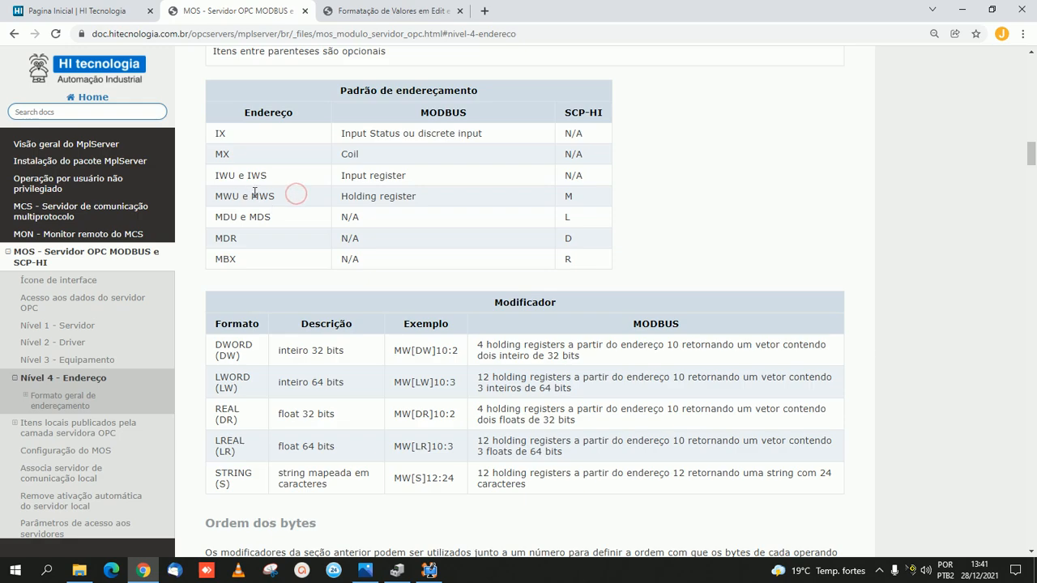
Step: Compare the Inteira_Modbus tag's item address with the MWS notation in the documentation and the serial device's integer memory address
left_click_drag(250, 197, 278, 204)
left_click(324, 195)
left_click(429, 570)
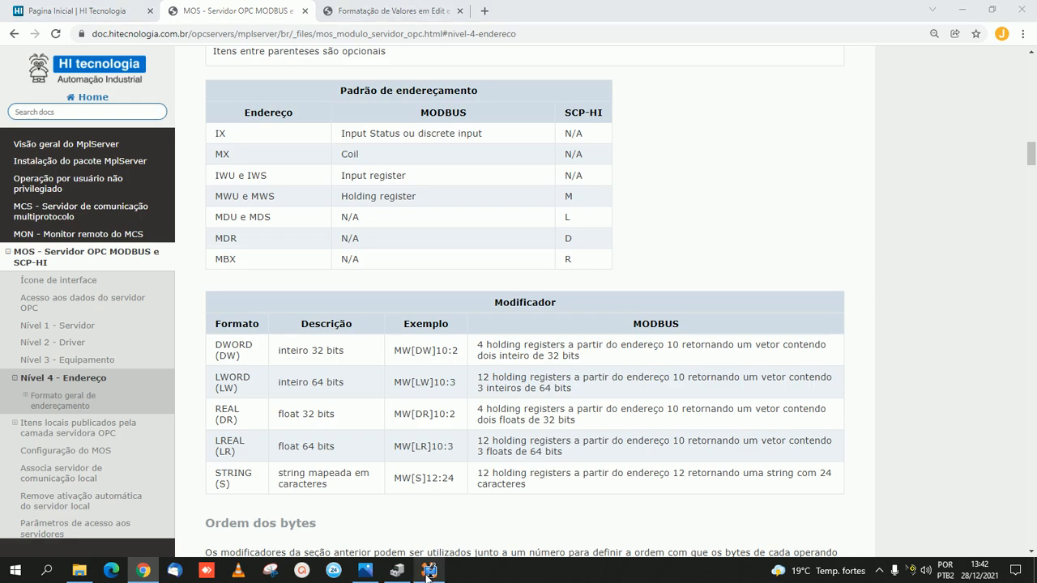
left_click(127, 402)
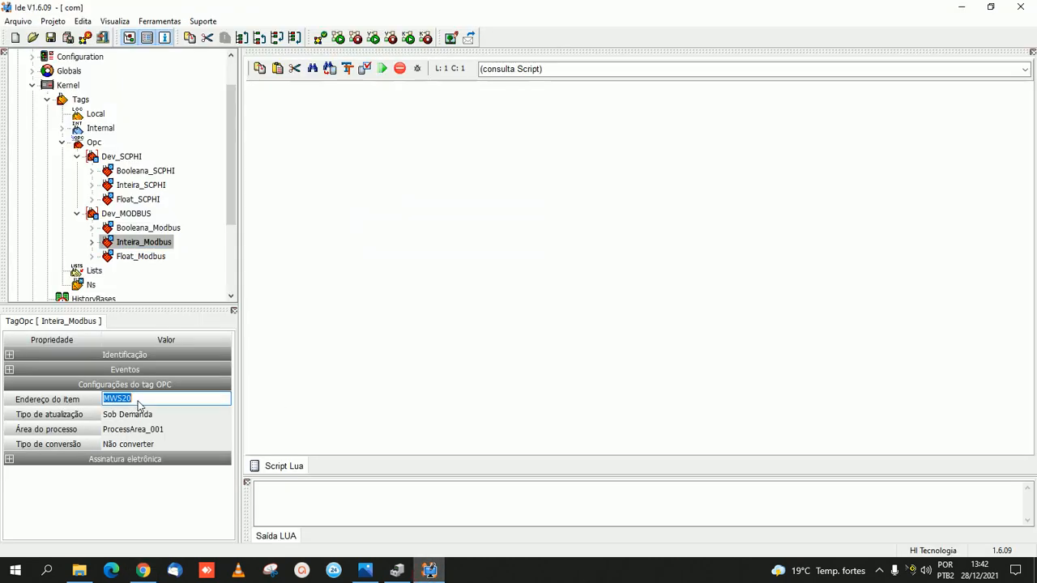
key("alt+Tab")
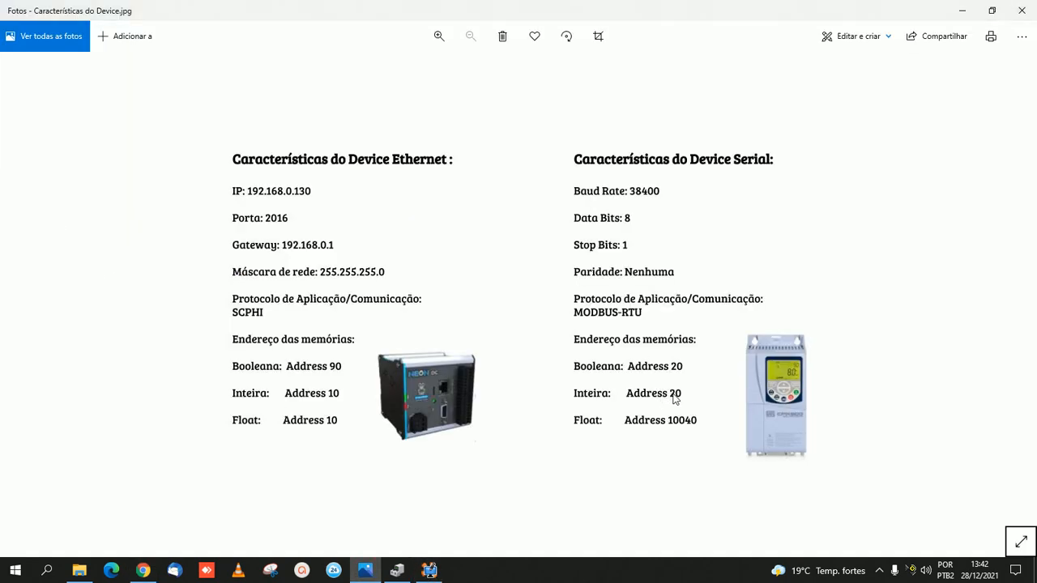
left_click(961, 11)
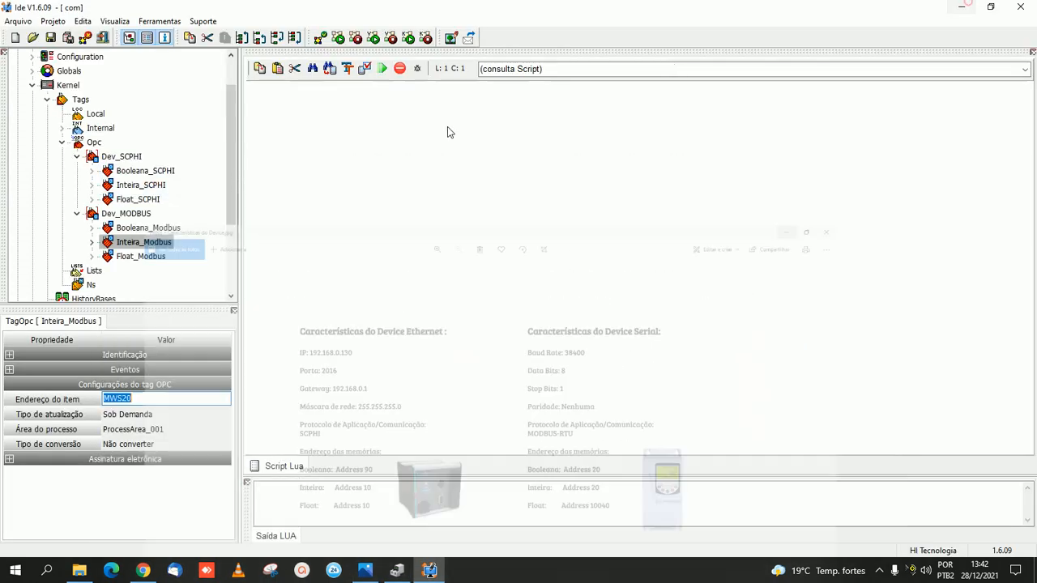
Step: Check the Float_Modbus tag's item address against the serial device's float address and the REAL (DR) row of the documentation's modifier table
left_click(141, 256)
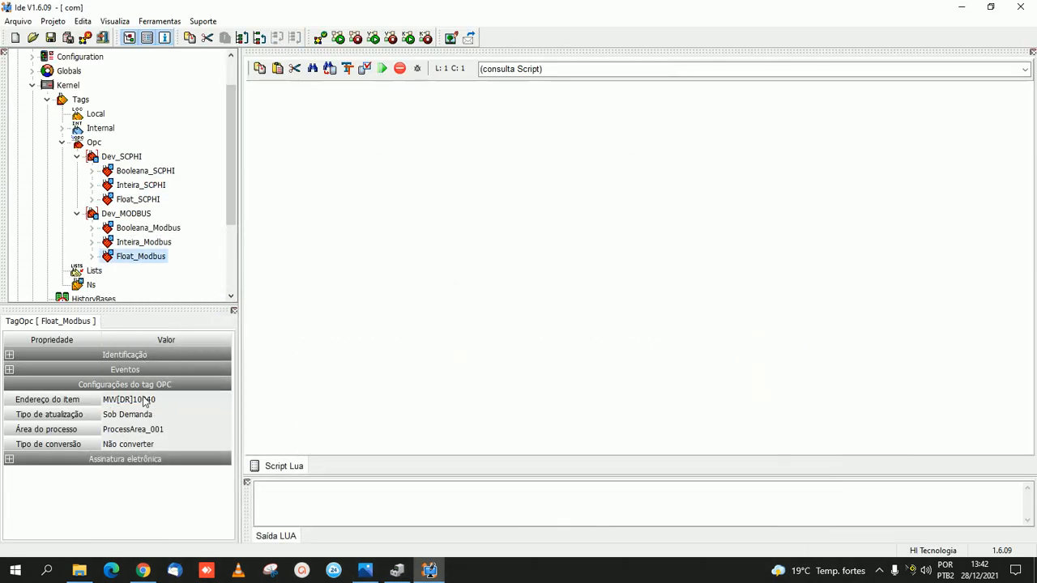
left_click(365, 570)
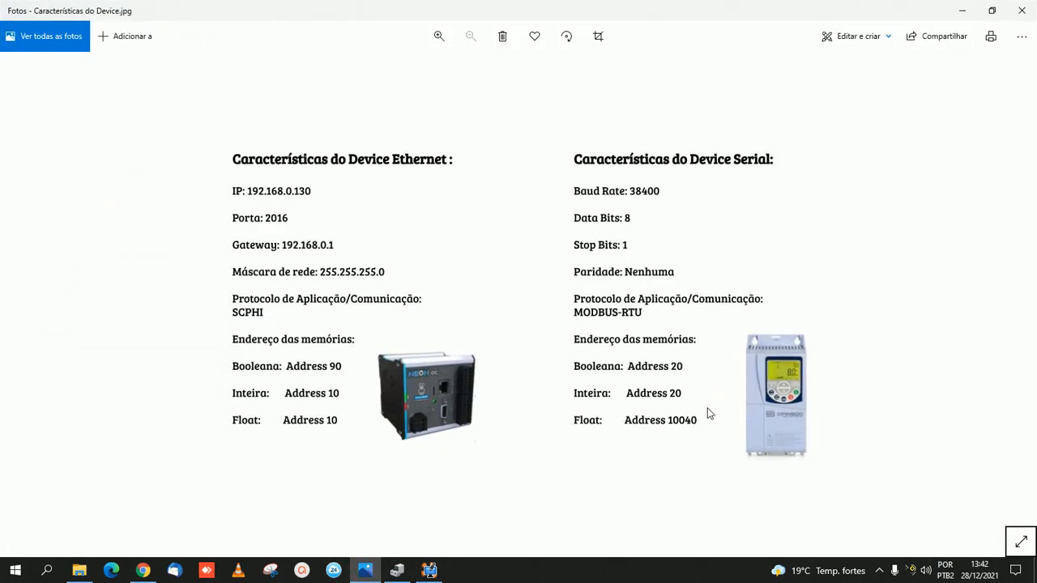
left_click(951, 13)
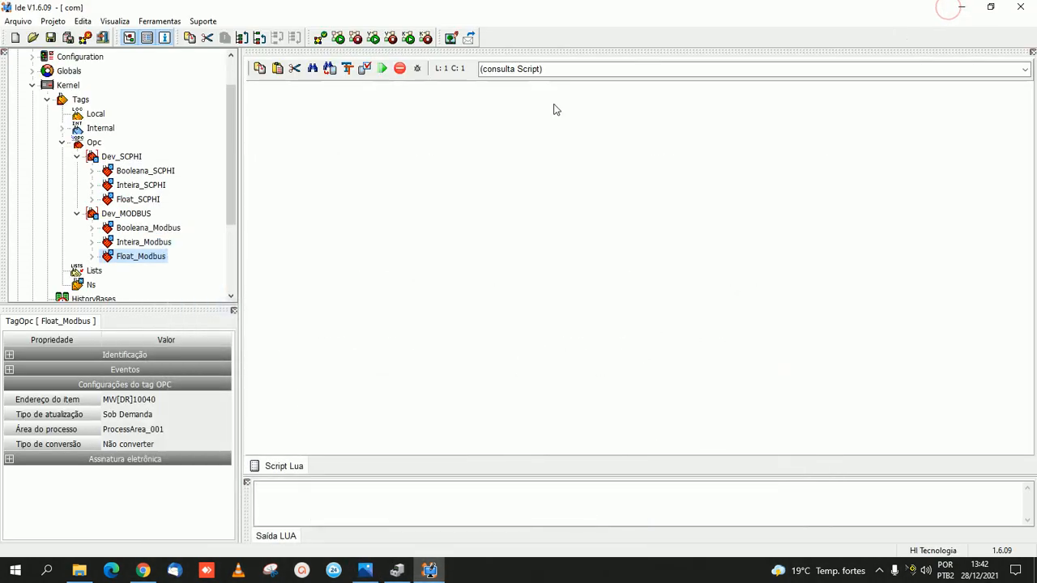
left_click(146, 570)
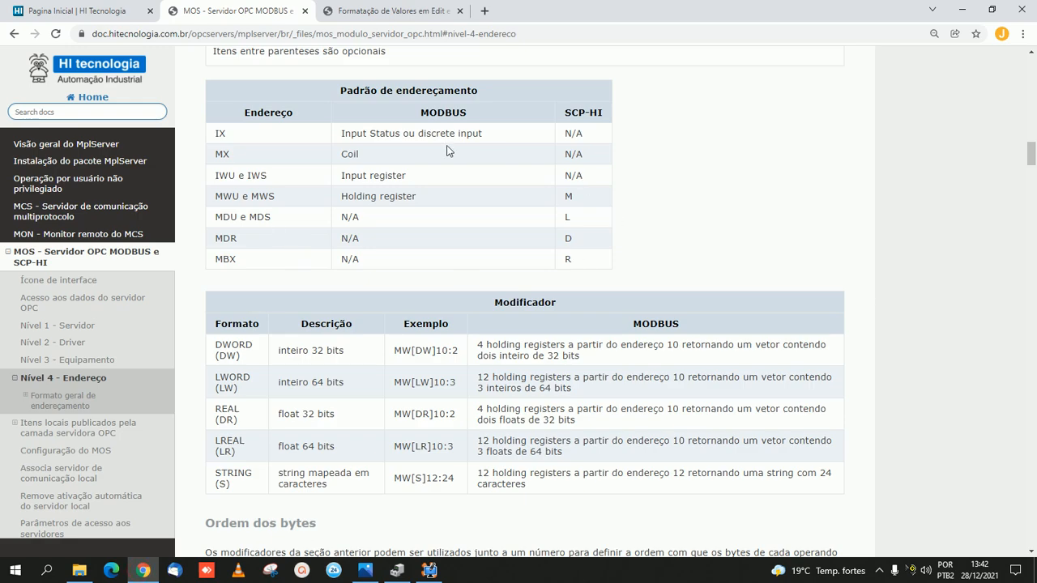
scroll(345, 213, "down", 1)
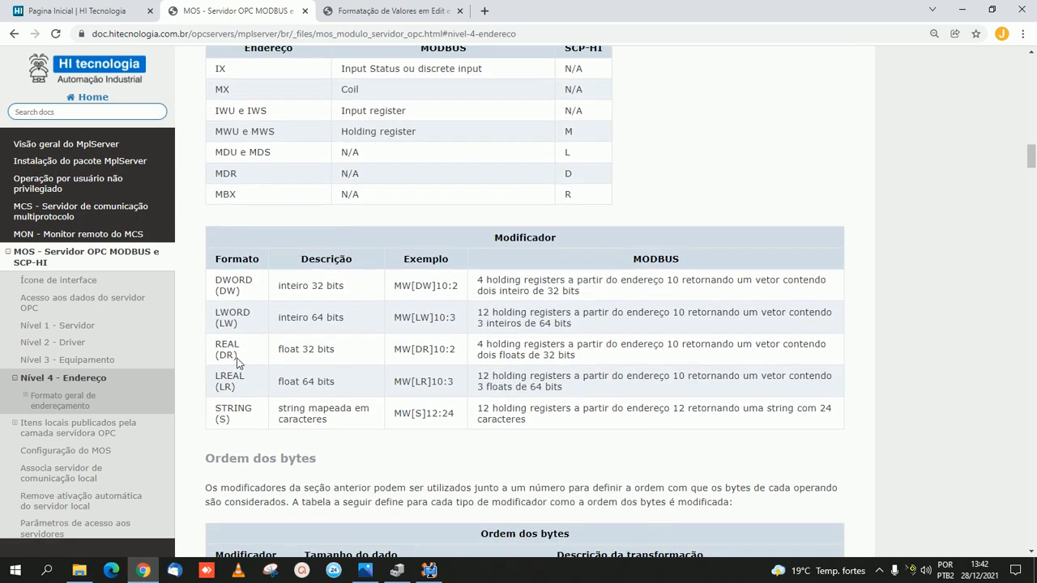
left_click_drag(345, 354, 278, 356)
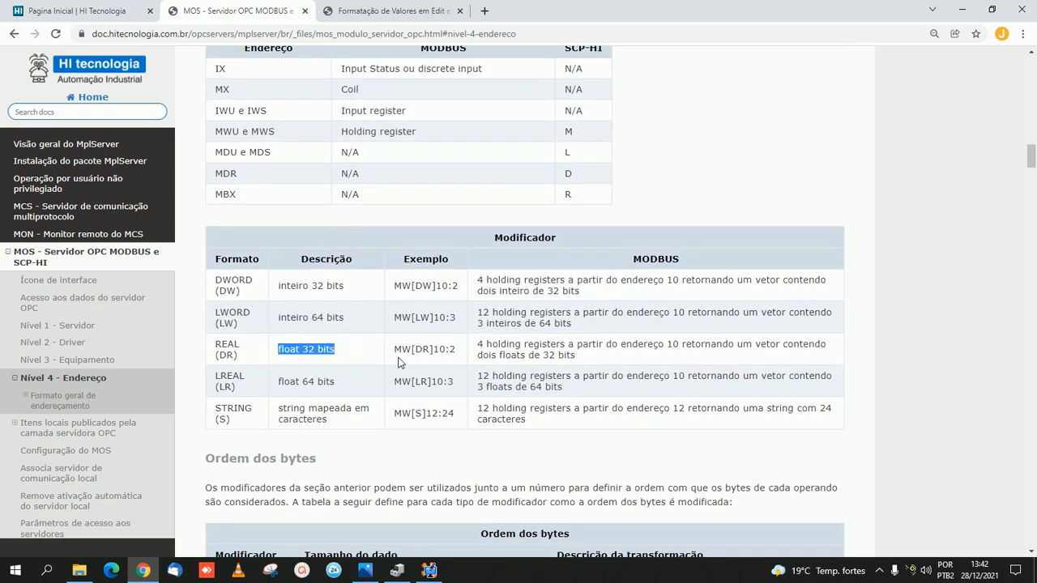
left_click_drag(392, 354, 412, 354)
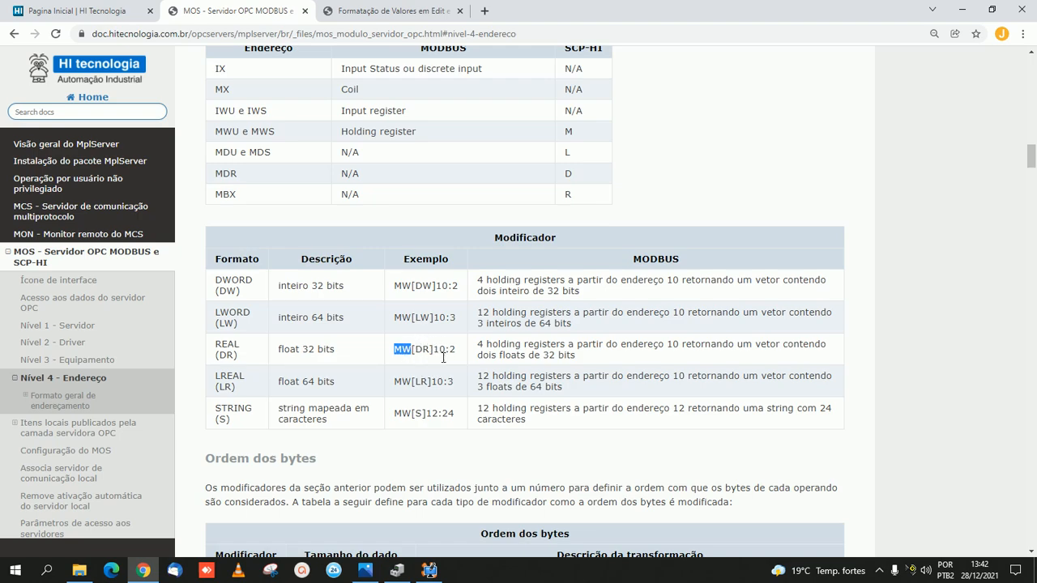
left_click(429, 571)
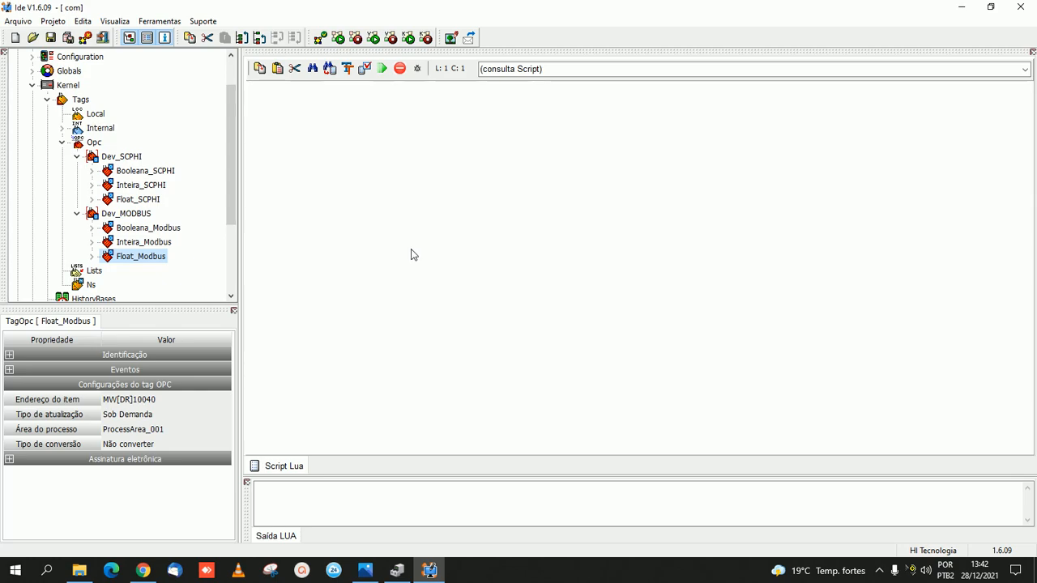
Step: Collapse the Dev_MODBUS and Dev_SCPHI groups and compare their update rates
left_click(77, 215)
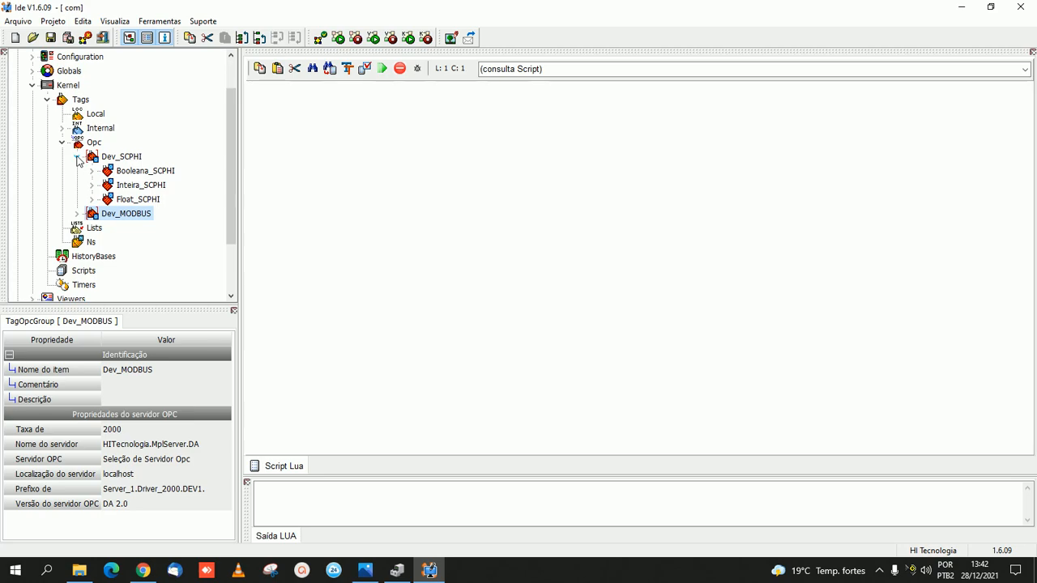
left_click(77, 157)
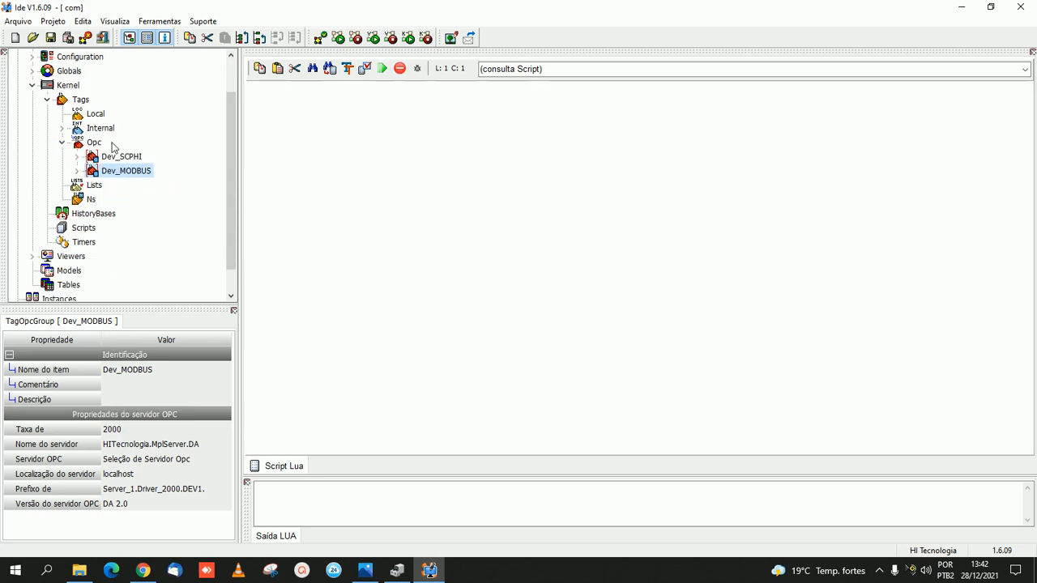
left_click(127, 436)
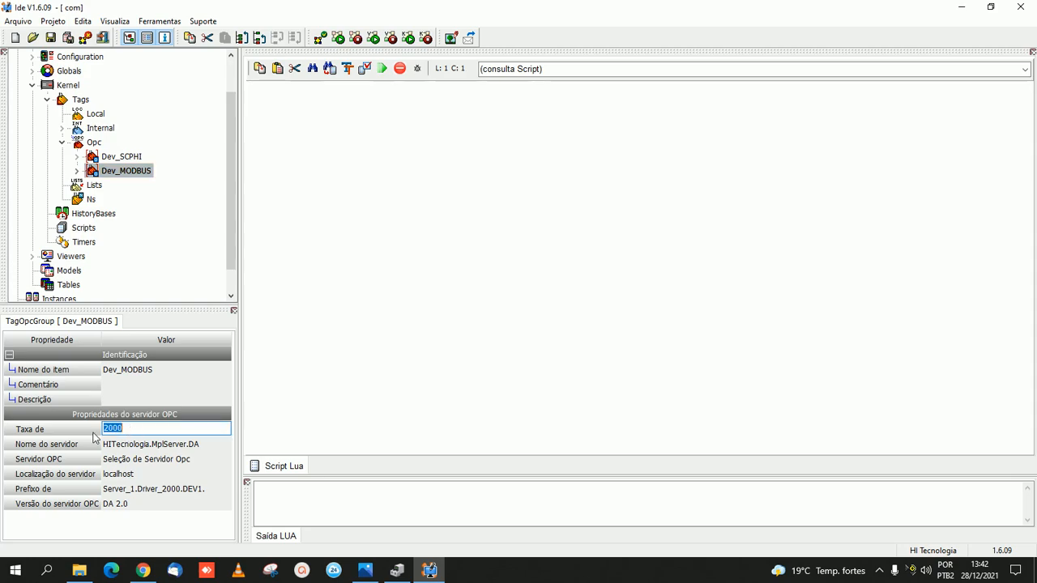
left_click(131, 171)
left_click(121, 158)
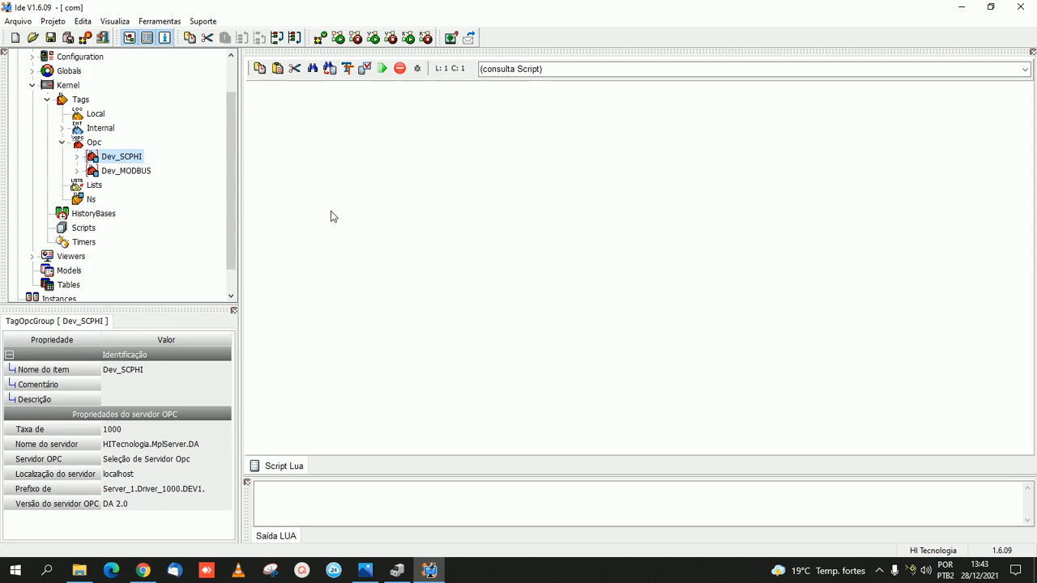
Step: Open the Tela_Teste screen from ScreenGroup_001 under the Viewers' Screens for editing
scroll(226, 207, "down", 2)
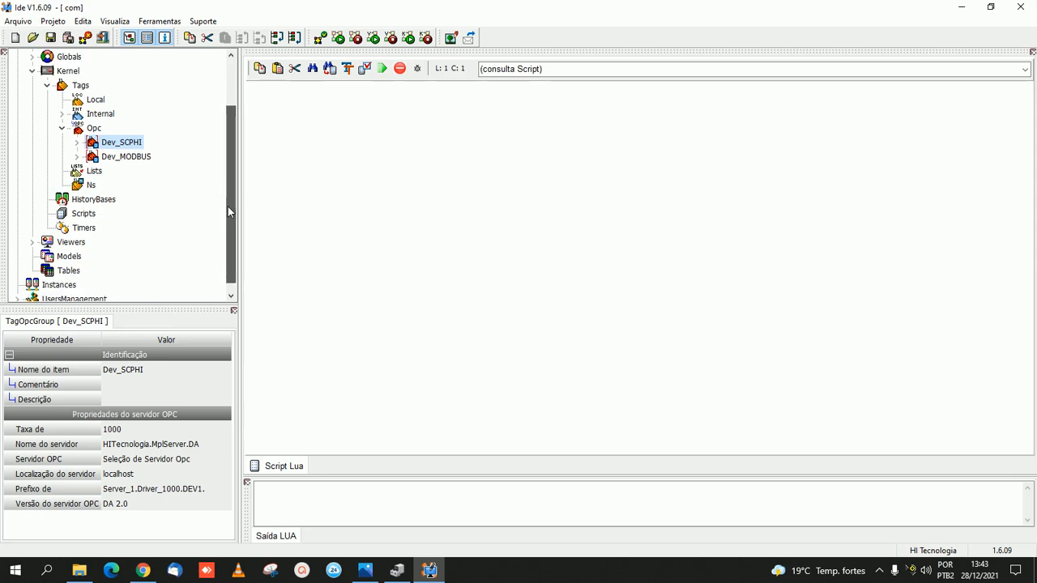
left_click(33, 226)
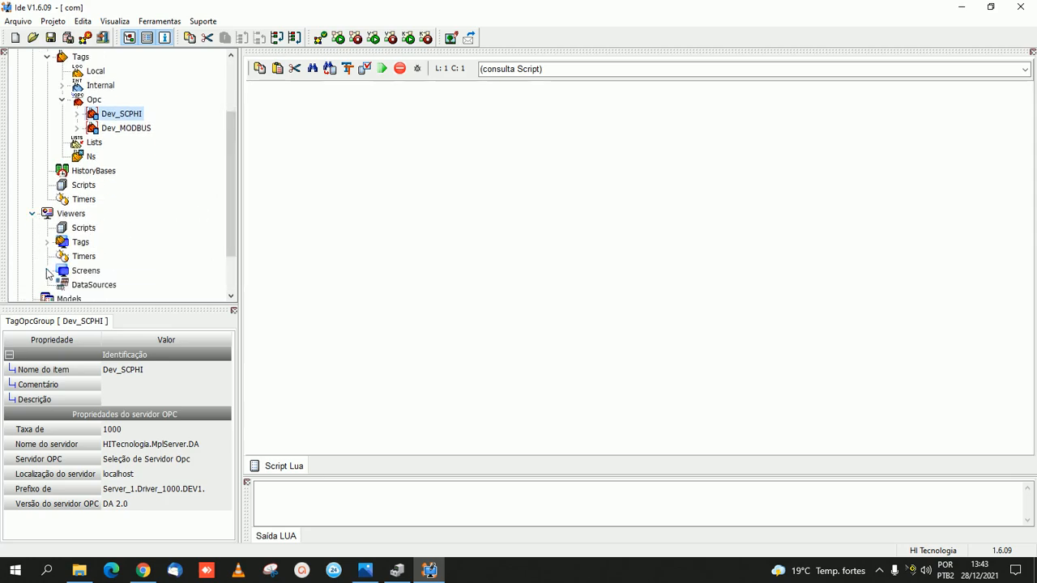
left_click(85, 273)
left_click(47, 273)
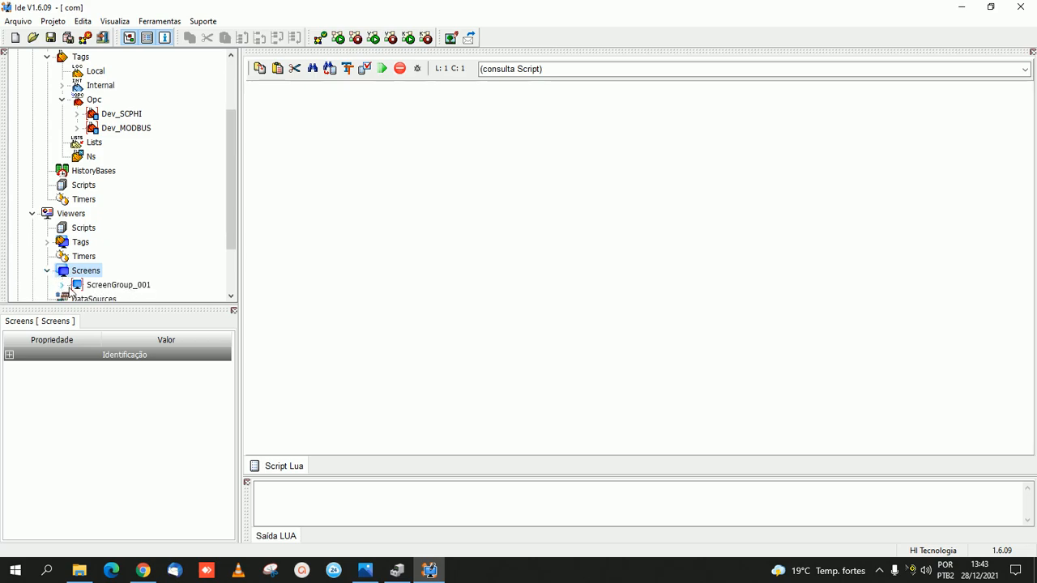
left_click(63, 285)
left_click(117, 288)
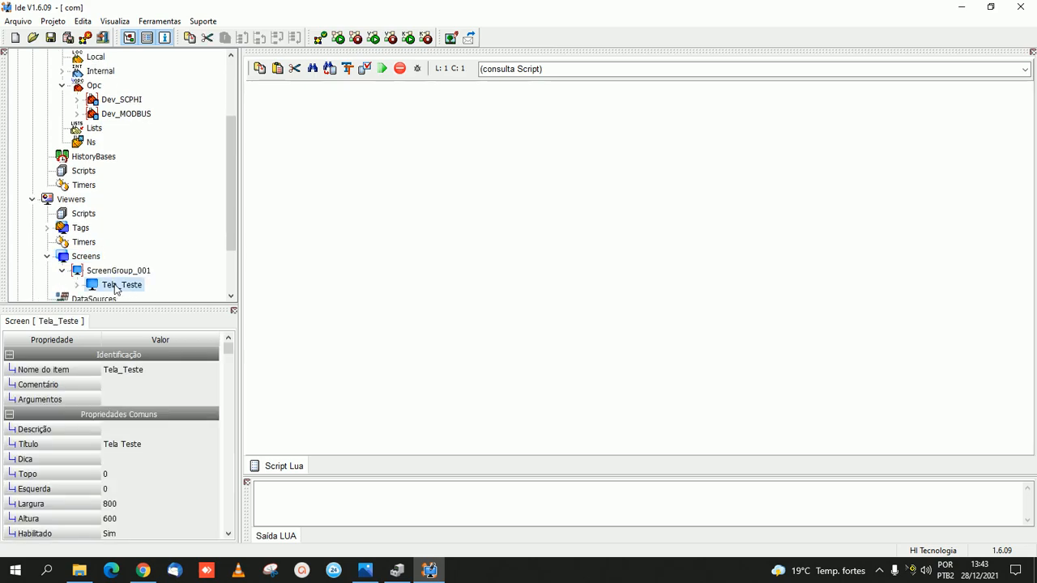
double_click(117, 287)
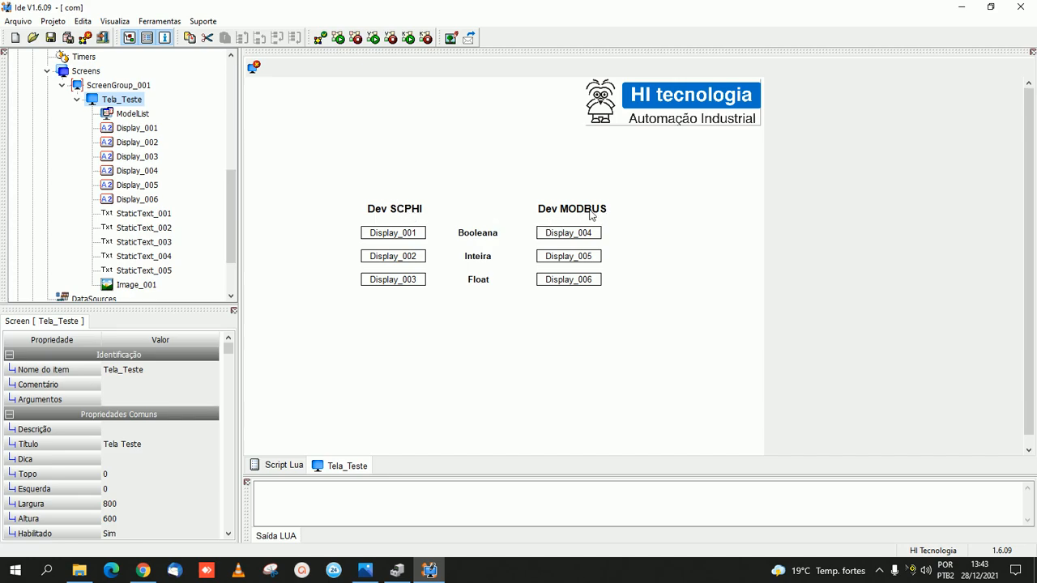
Step: Inspect the tag and format assigned to each of the six displays under Dev SCPHI and Dev MODBUS on Tela_Teste
left_click(410, 234)
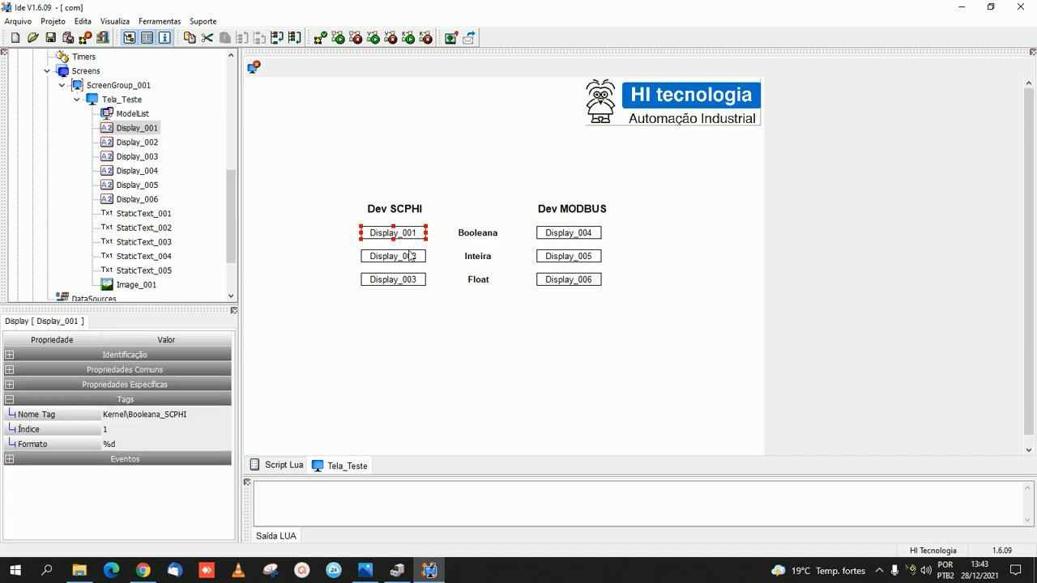
left_click(411, 256)
left_click(410, 281)
left_click(538, 280)
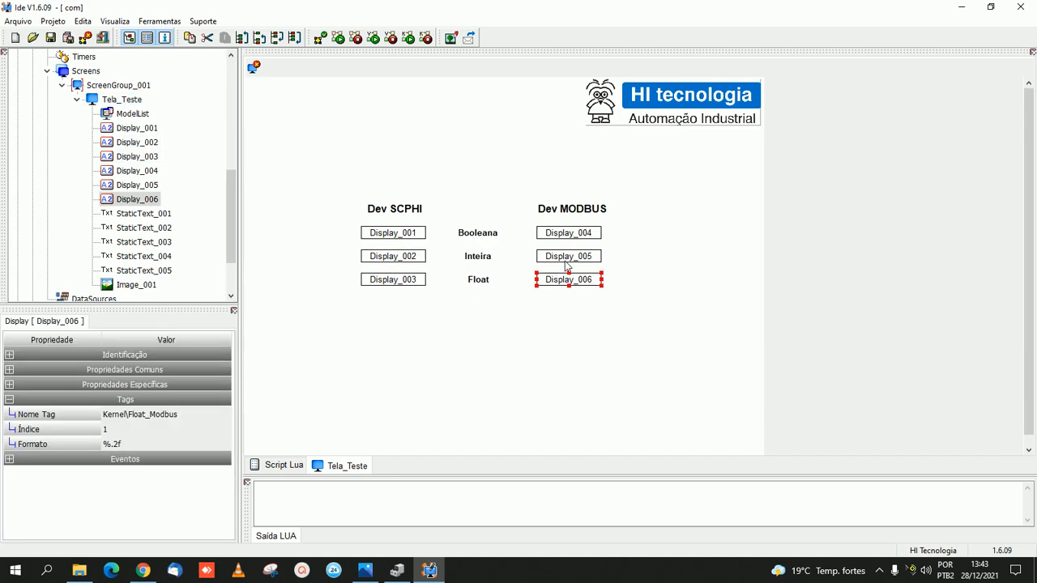
left_click(566, 256)
left_click(569, 235)
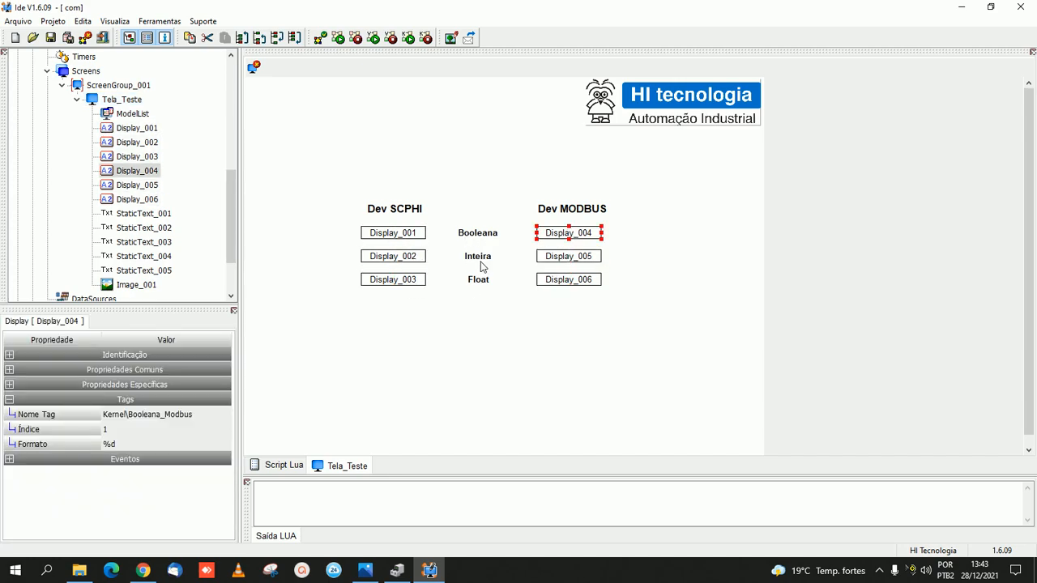
Step: Inspect the Booleana, Inteira and Float static text labels between the two display columns
left_click(465, 238)
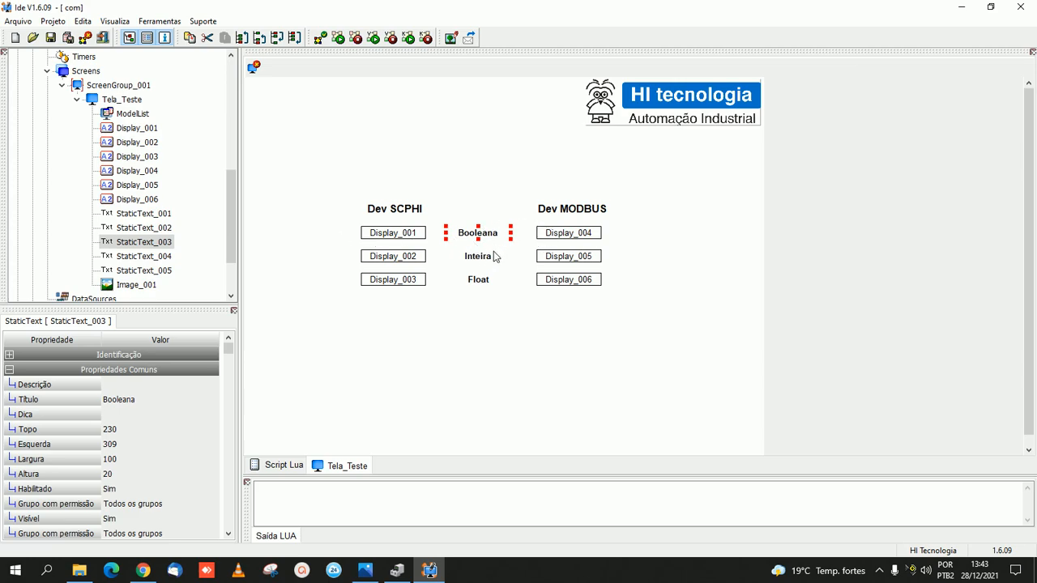
left_click(479, 257)
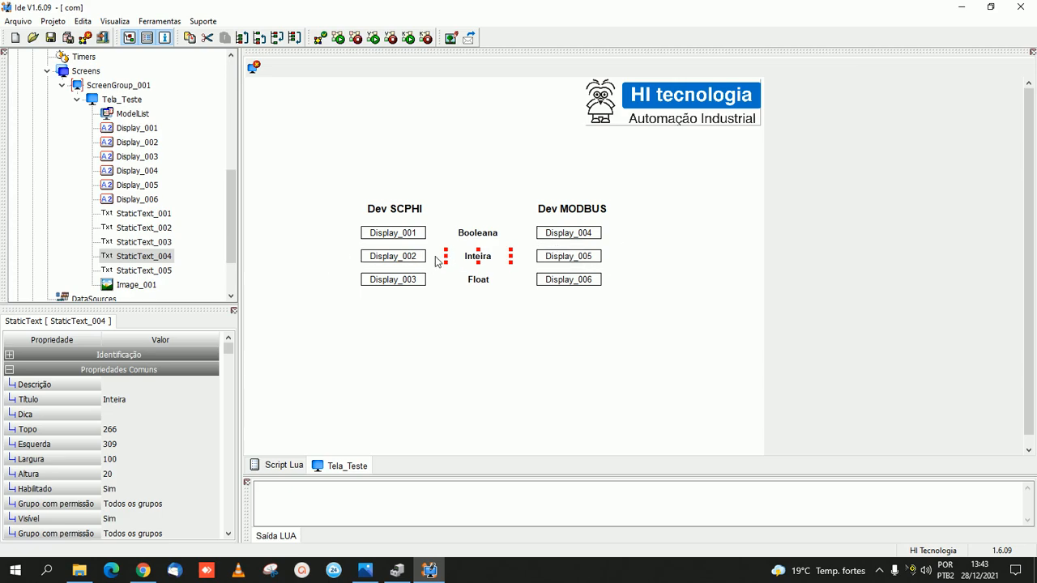
left_click(485, 283)
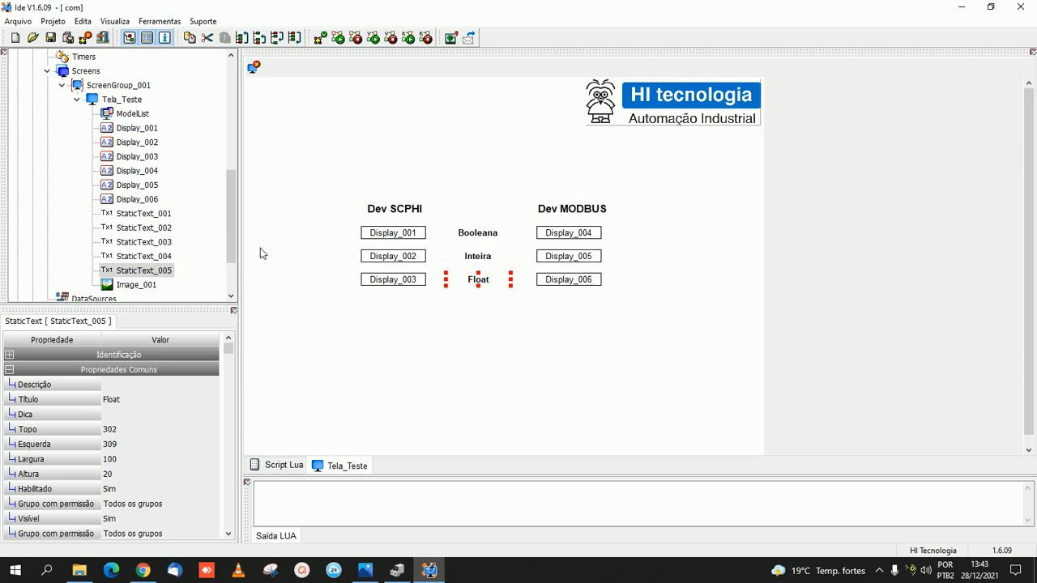
Step: Examine the standard screen objects that can be added to Tela_Teste, without adding any
left_click(125, 100)
right_click(126, 100)
mouse_move(174, 108)
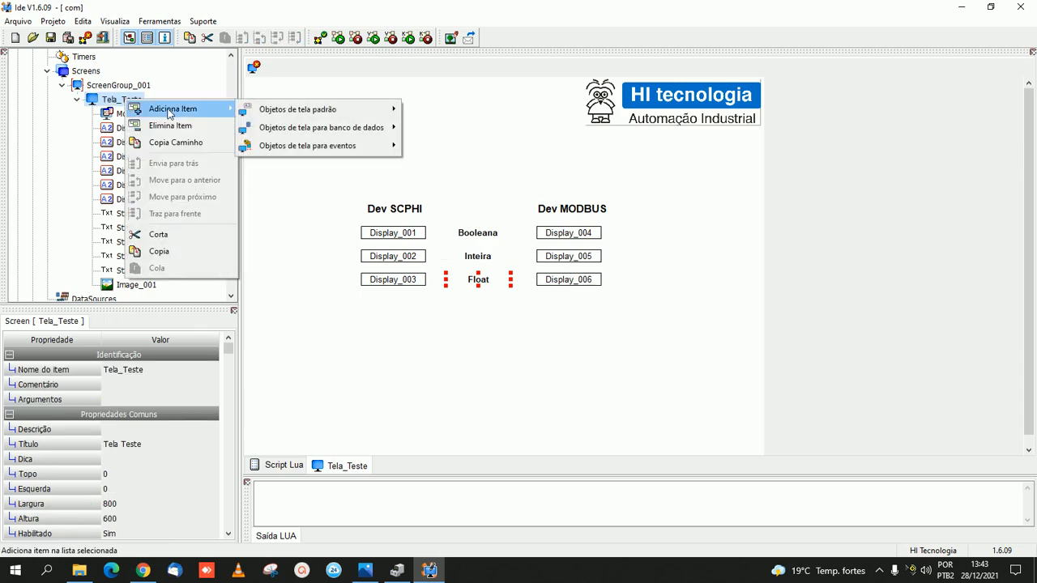
mouse_move(296, 114)
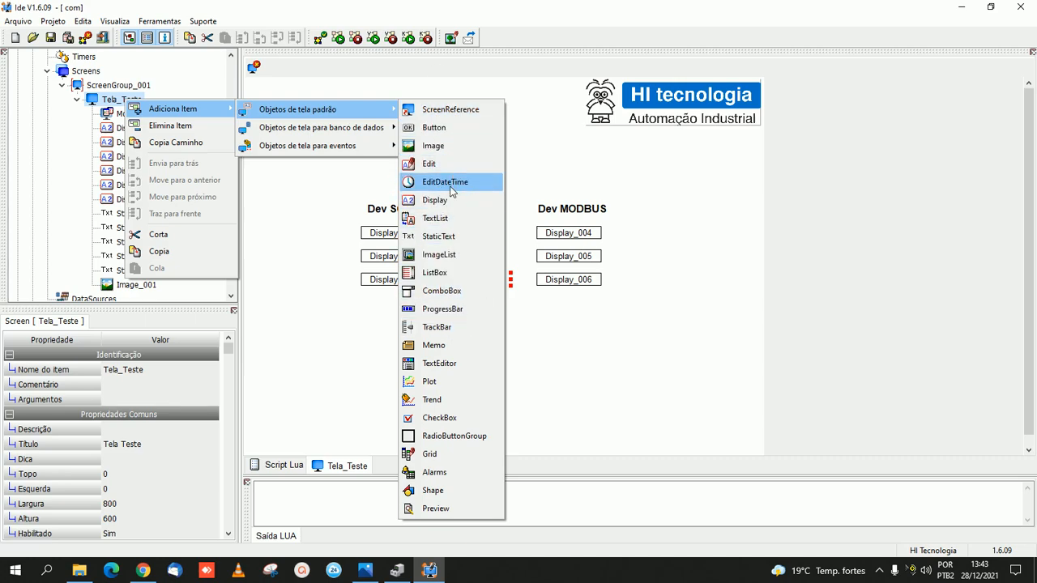
left_click(315, 232)
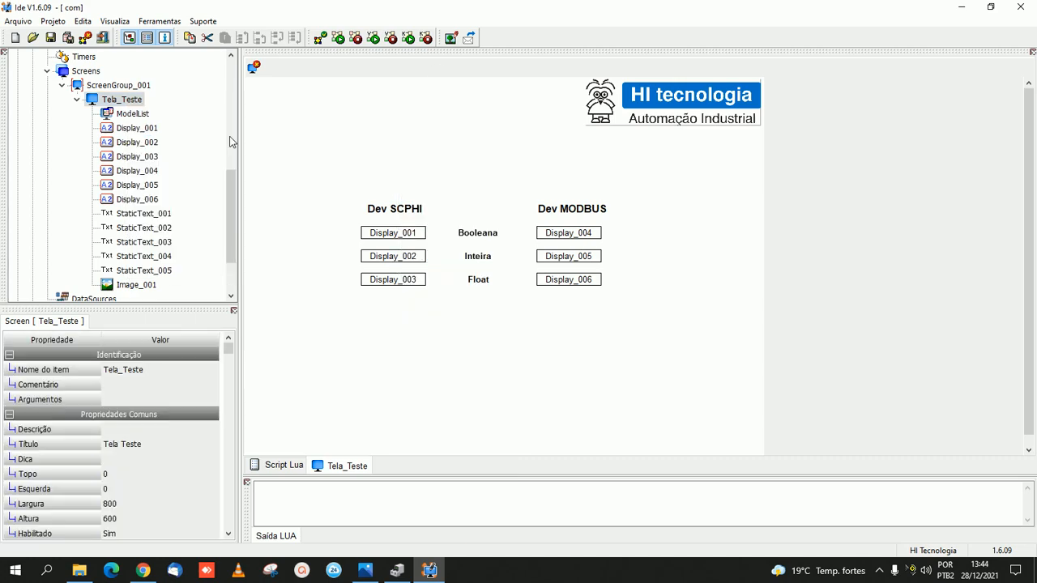
Step: Link Display_001 to the Booleana_SCPHI OPC tag from the Kernel's Dev_SCPHI group
left_click(152, 128)
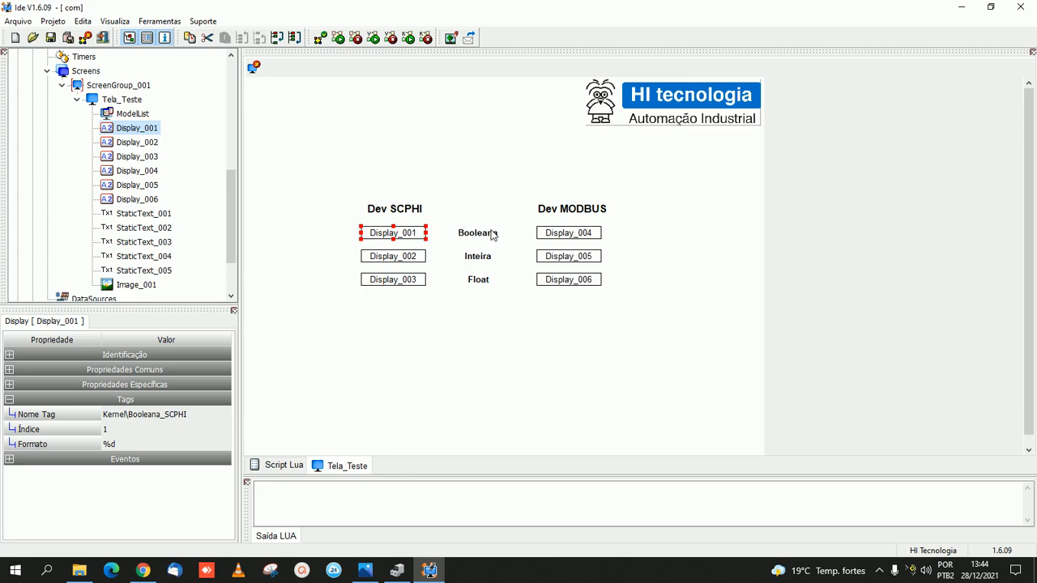
left_click(162, 416)
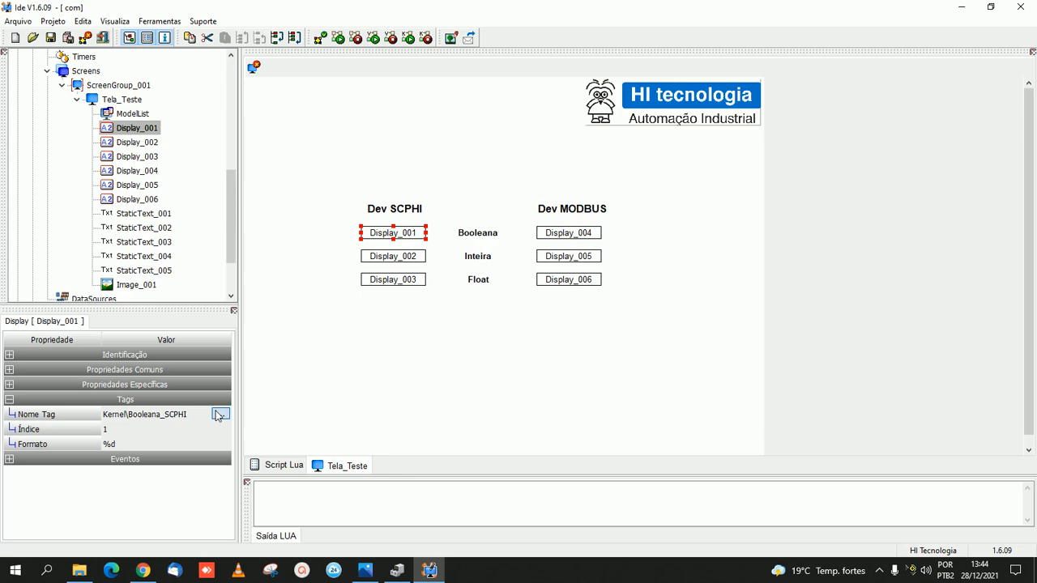
left_click(218, 415)
left_click(316, 195)
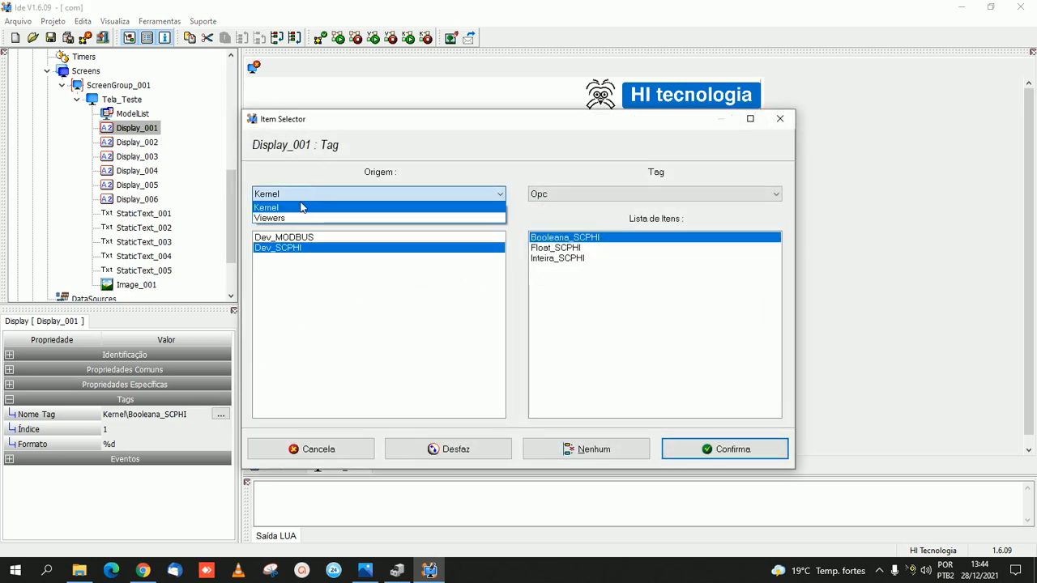
left_click(304, 205)
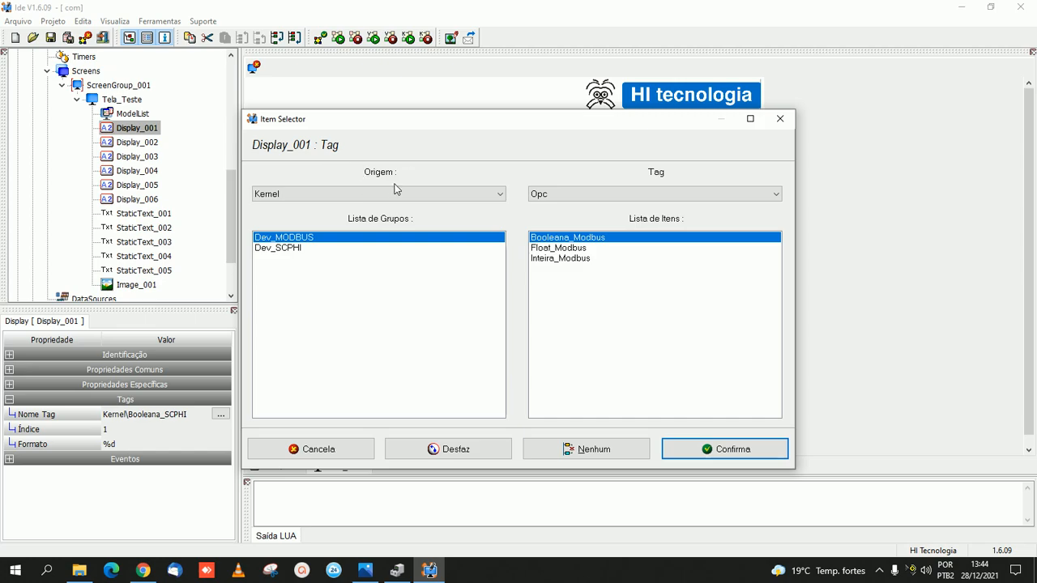
left_click(286, 252)
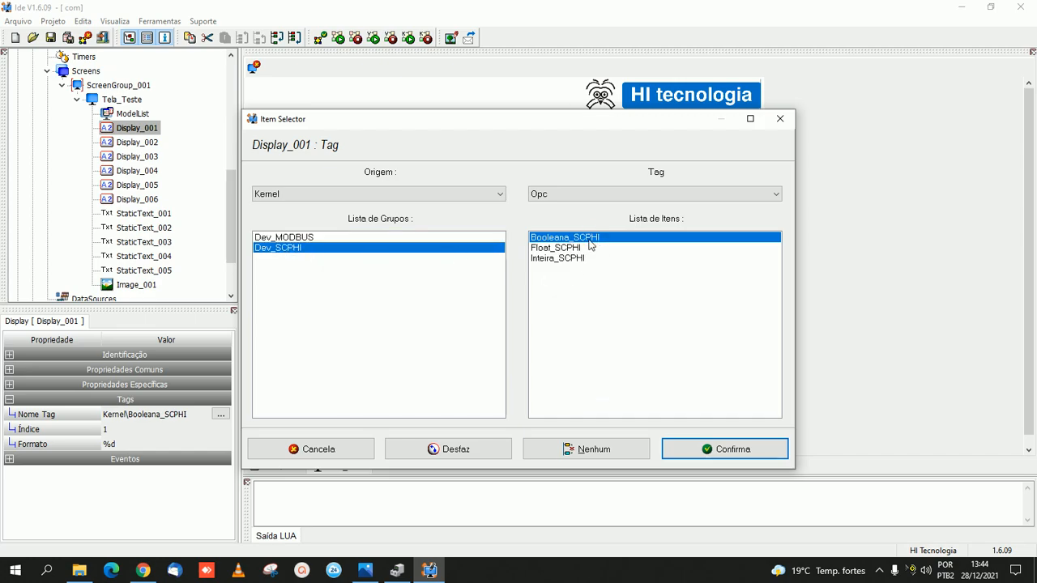
left_click(716, 449)
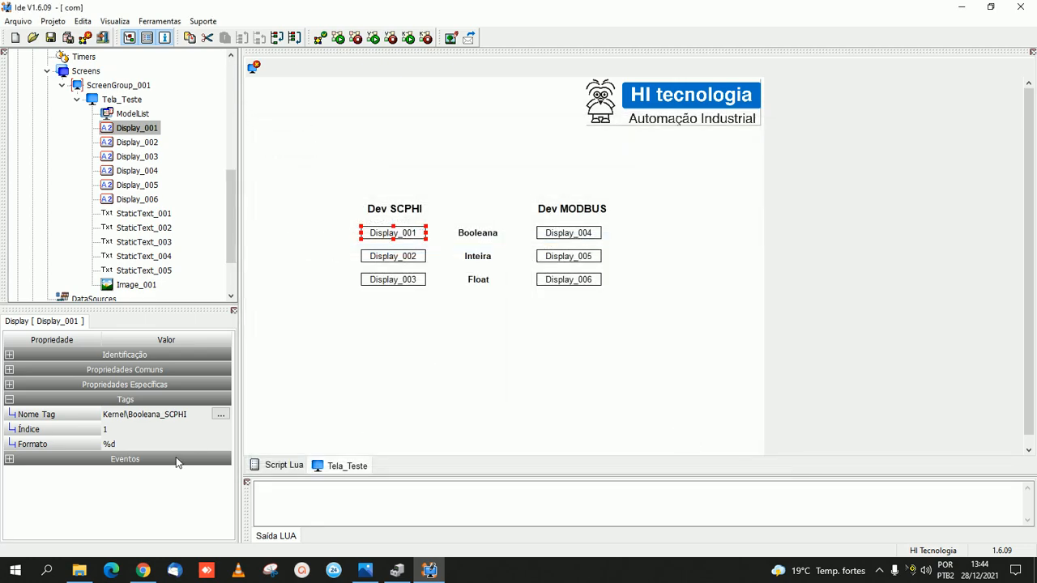
Step: Check Display_001's Formato property against the "Formatação de Valores em Edit e Display" documentation page in Chrome, and return to the IDE
left_click(147, 443)
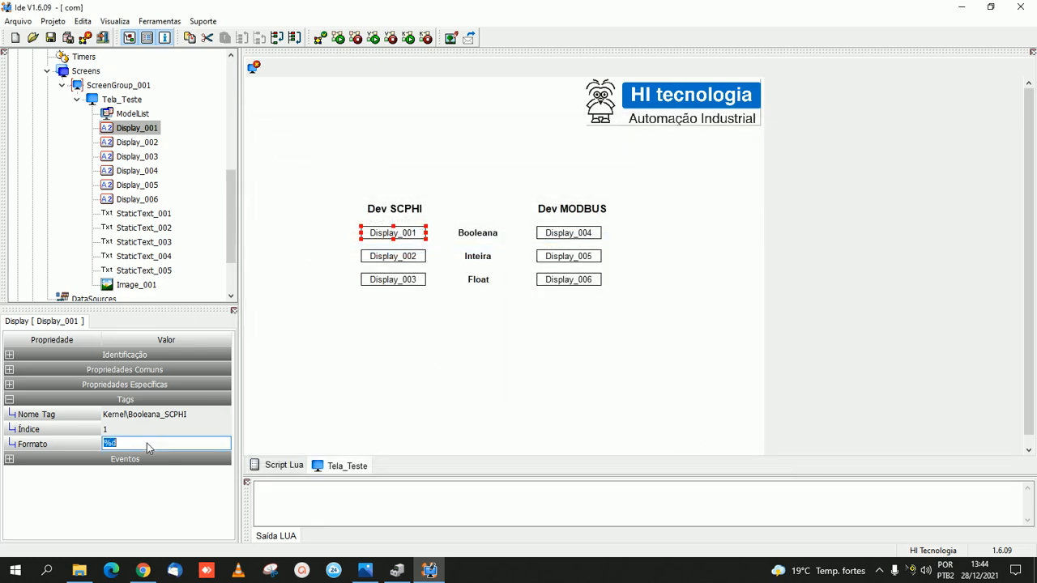
left_click(146, 574)
left_click(392, 18)
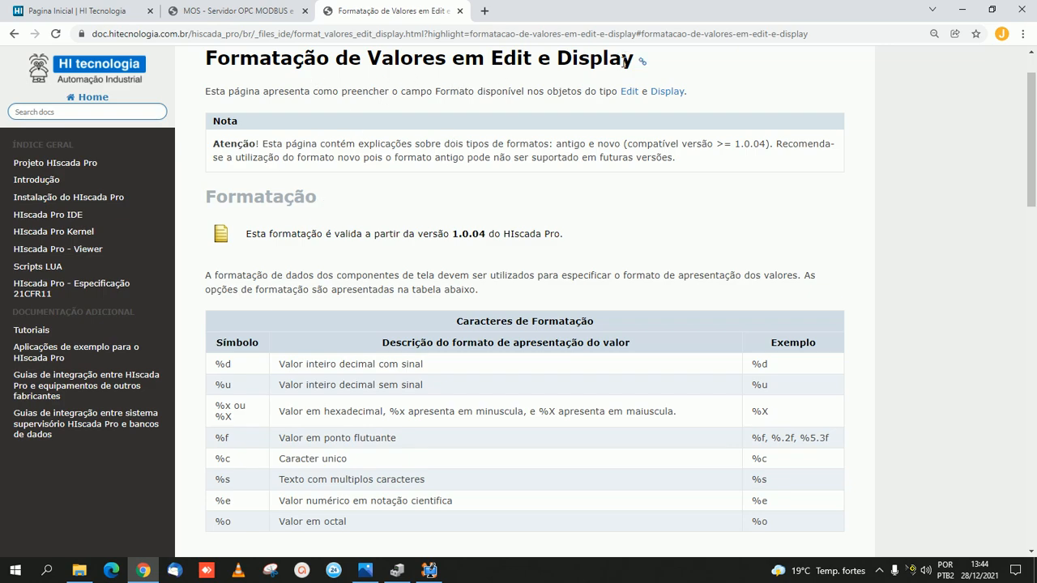
scroll(502, 235, "down", 1)
scroll(648, 277, "up", 1)
left_click(430, 570)
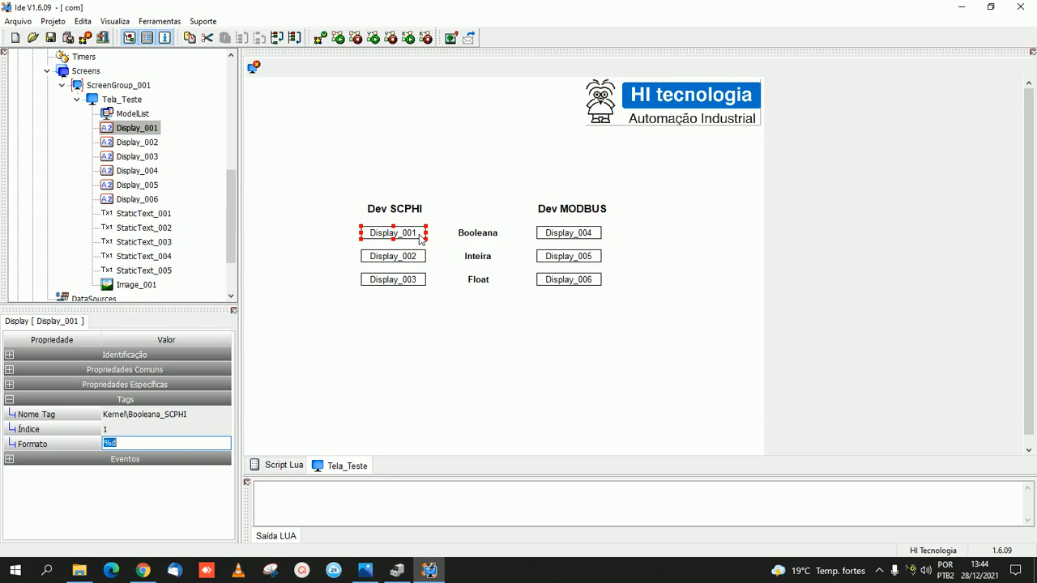
Step: Look up the description and symbol of the %d format in the documentation's formatting characters table in Chrome, and return to the IDE
mouse_move(140, 570)
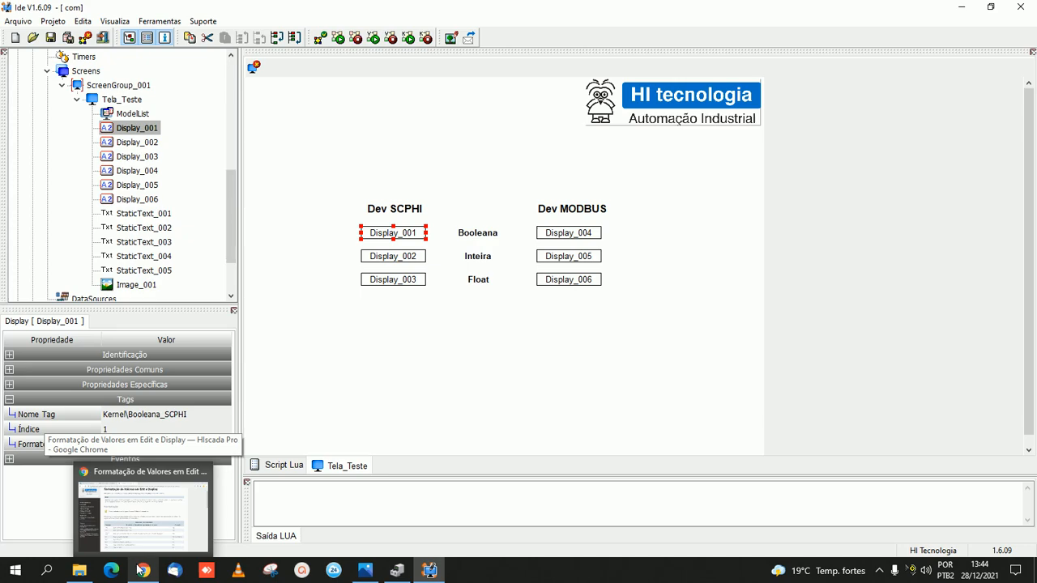
left_click(131, 518)
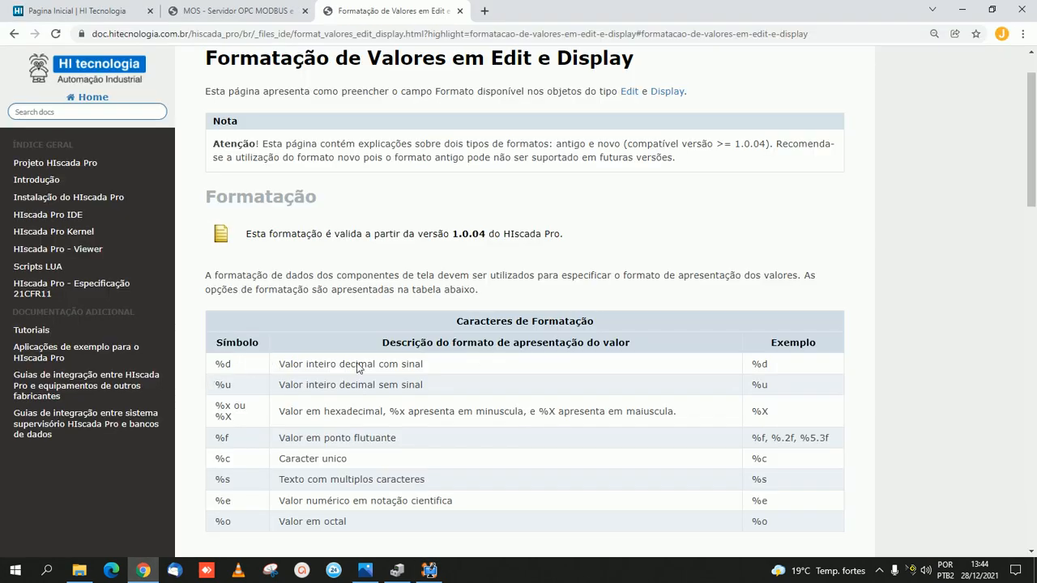
left_click_drag(435, 369, 281, 371)
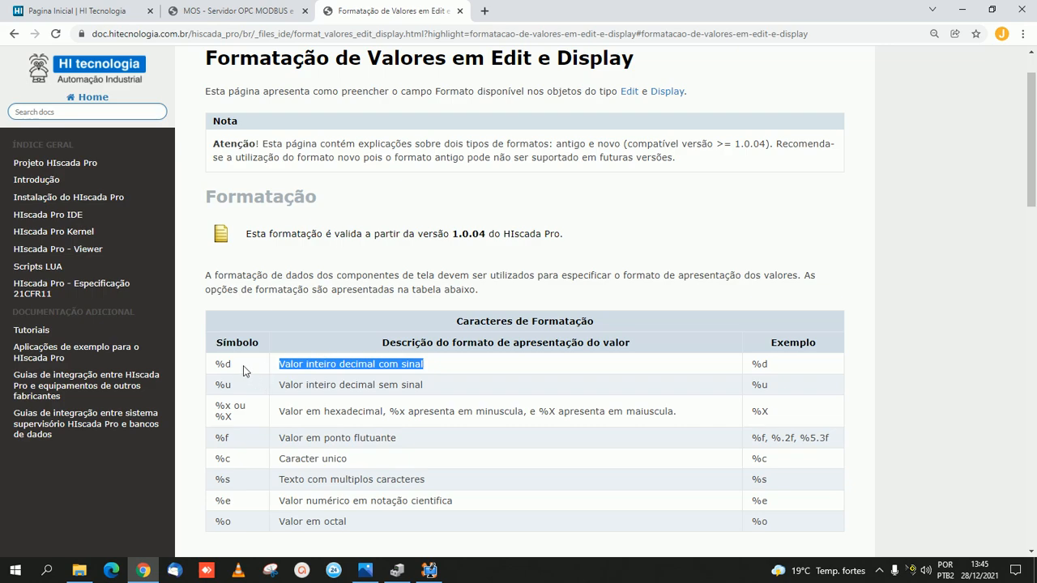
scroll(247, 340, "down", 1)
scroll(257, 311, "down", 1)
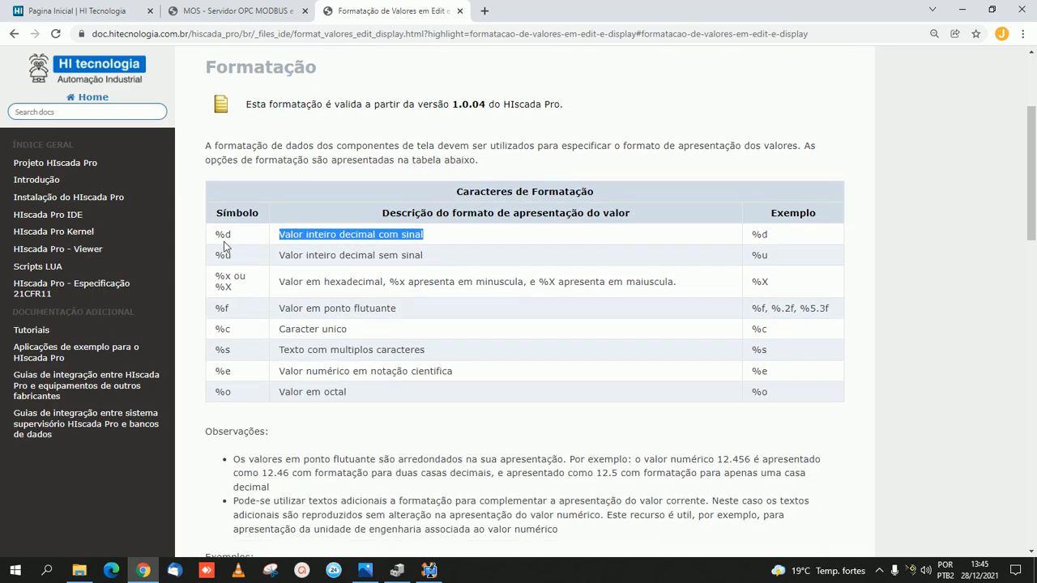
left_click_drag(235, 235, 212, 240)
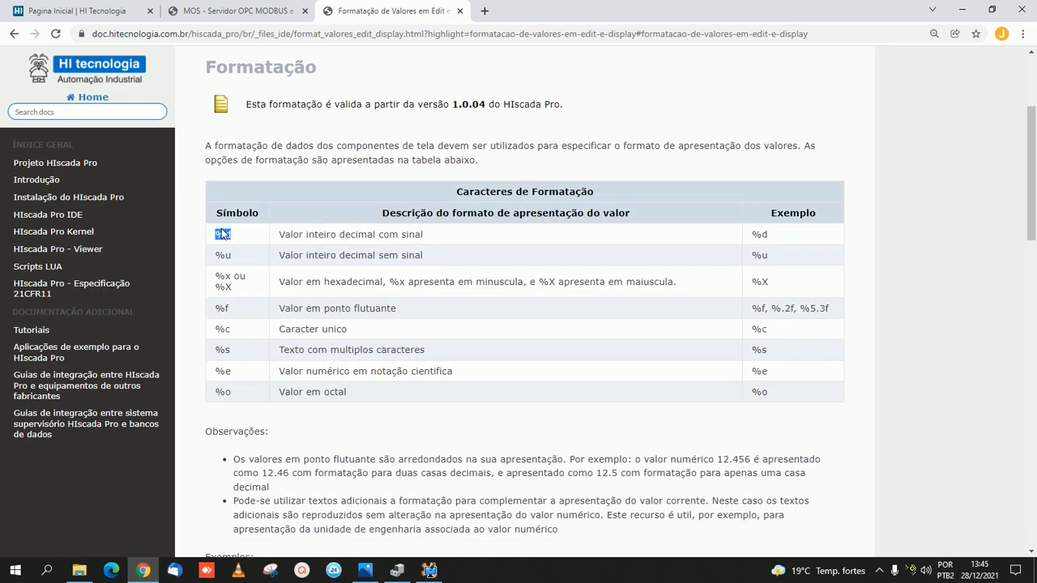
left_click(442, 575)
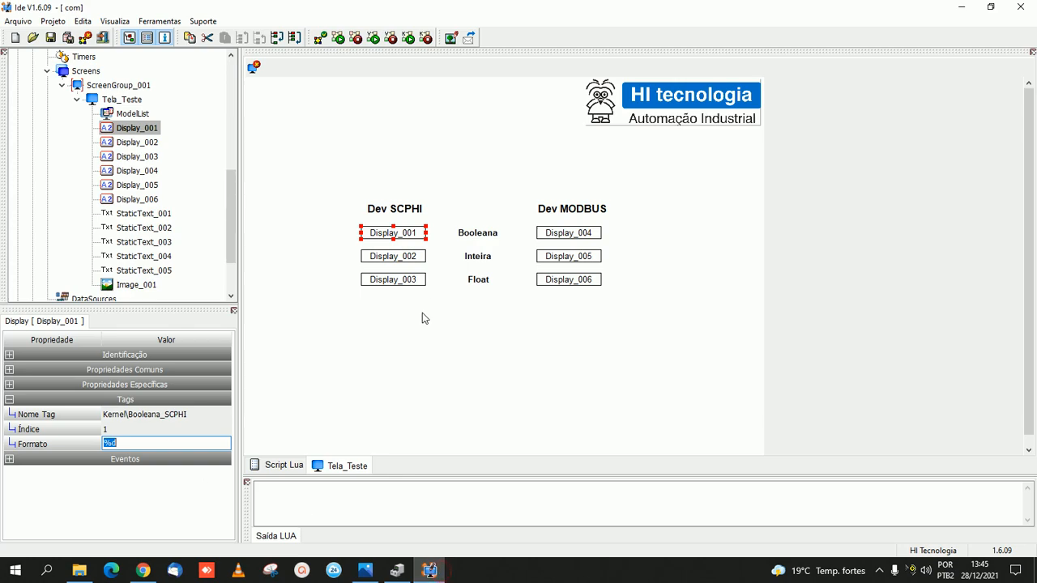
Step: Inspect the formats of Display_002 and Display_003, and look up the %f entry and its %.2f example in the Chrome documentation
left_click(395, 258)
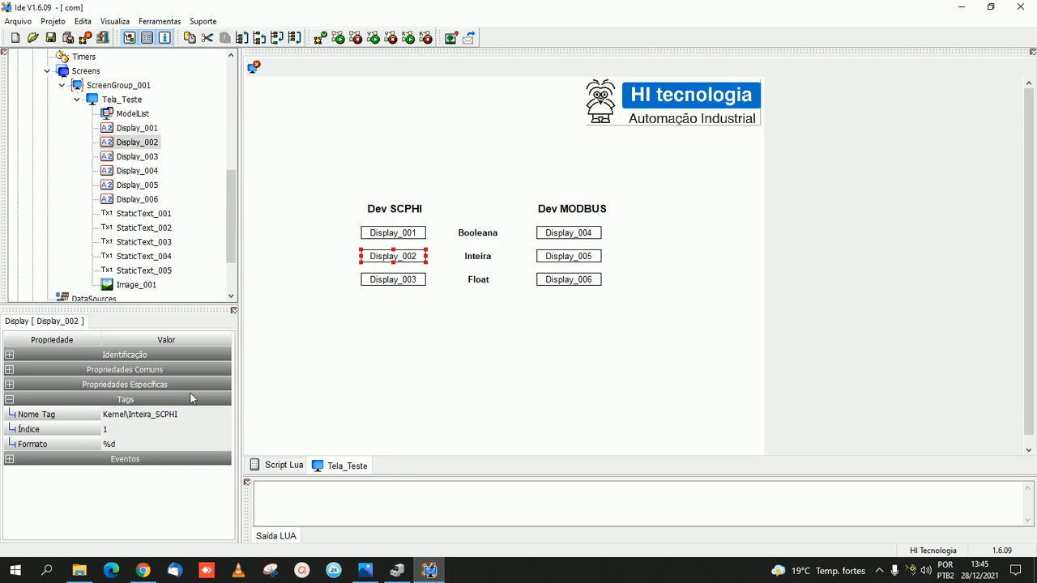
left_click(399, 286)
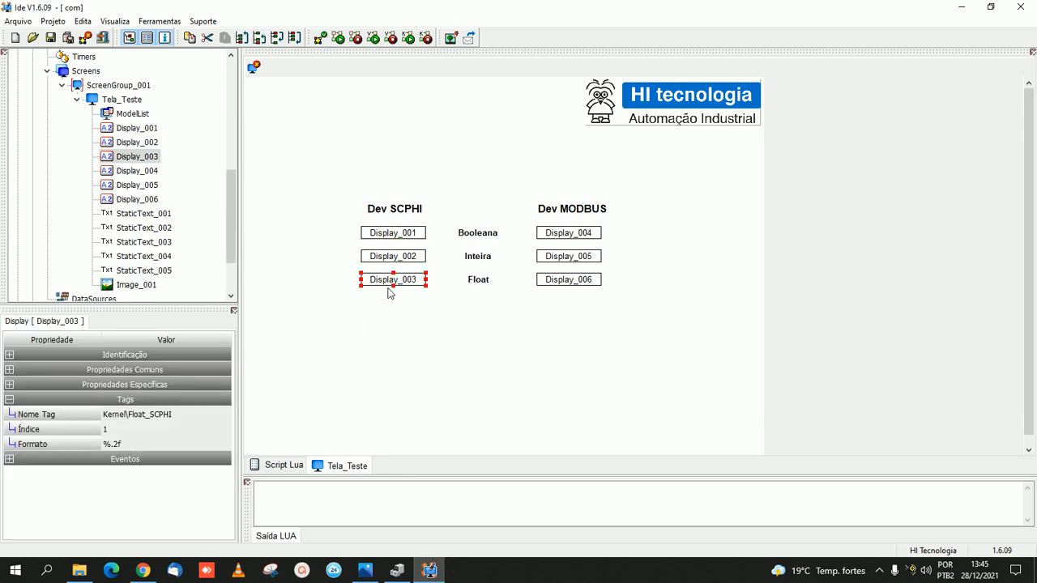
left_click(143, 570)
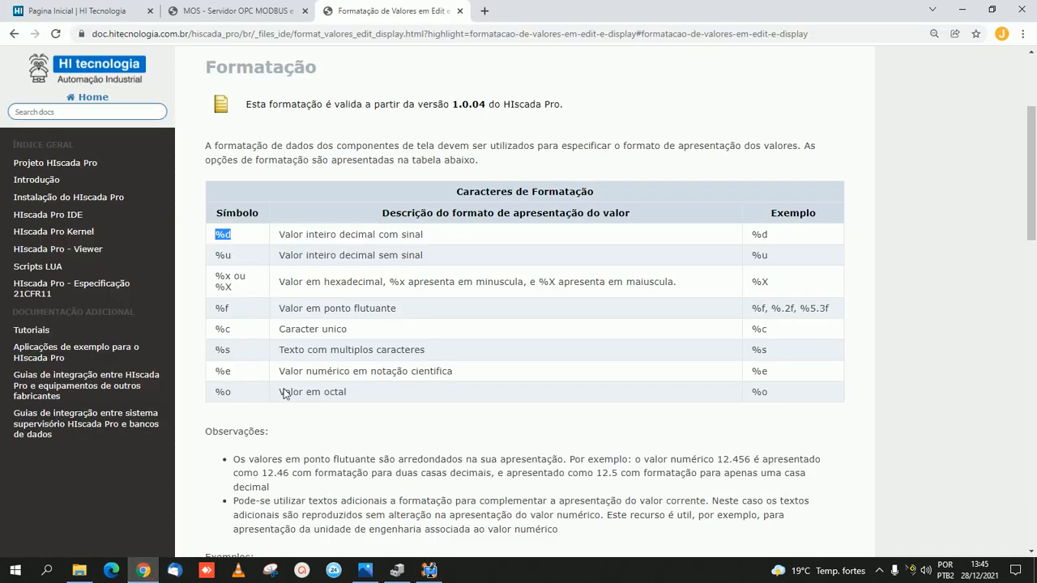
left_click_drag(425, 307, 236, 312)
left_click_drag(772, 308, 795, 308)
left_click(430, 570)
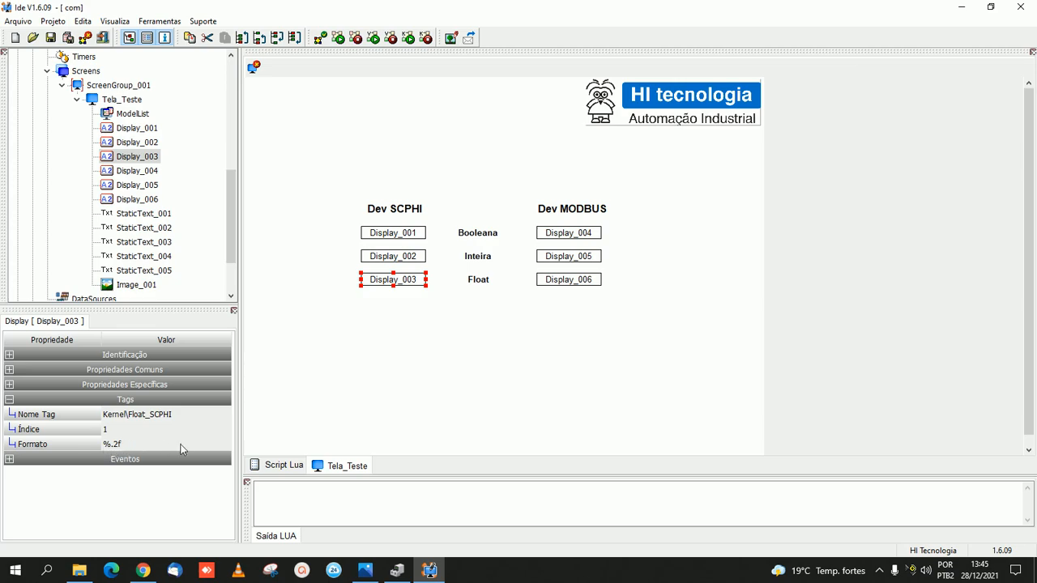
left_click(142, 571)
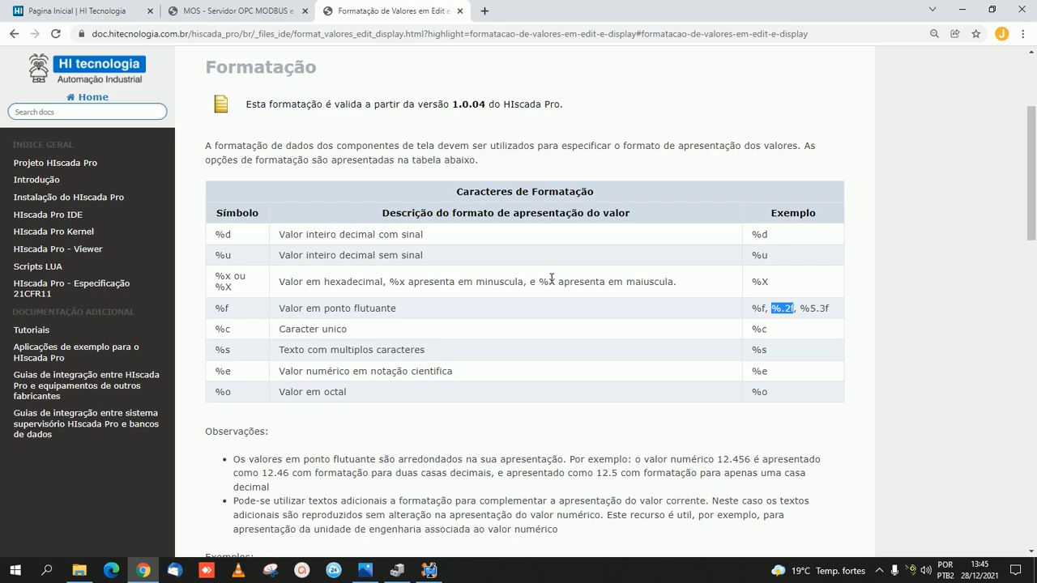
left_click(428, 570)
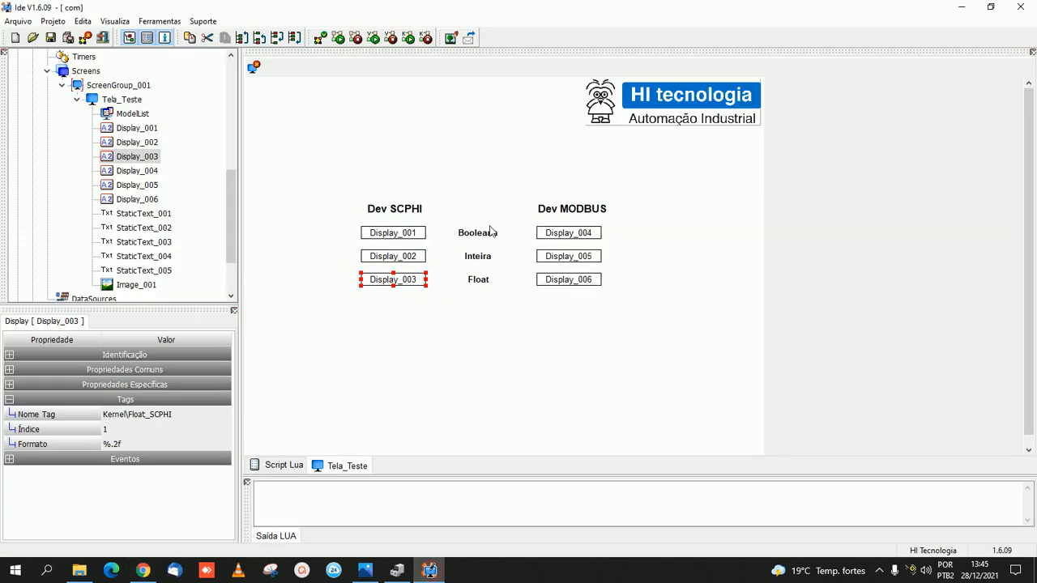
Step: Link Display_004 to the Booleana_Modbus OPC tag from the Kernel's Dev_MODBUS group
left_click(413, 236)
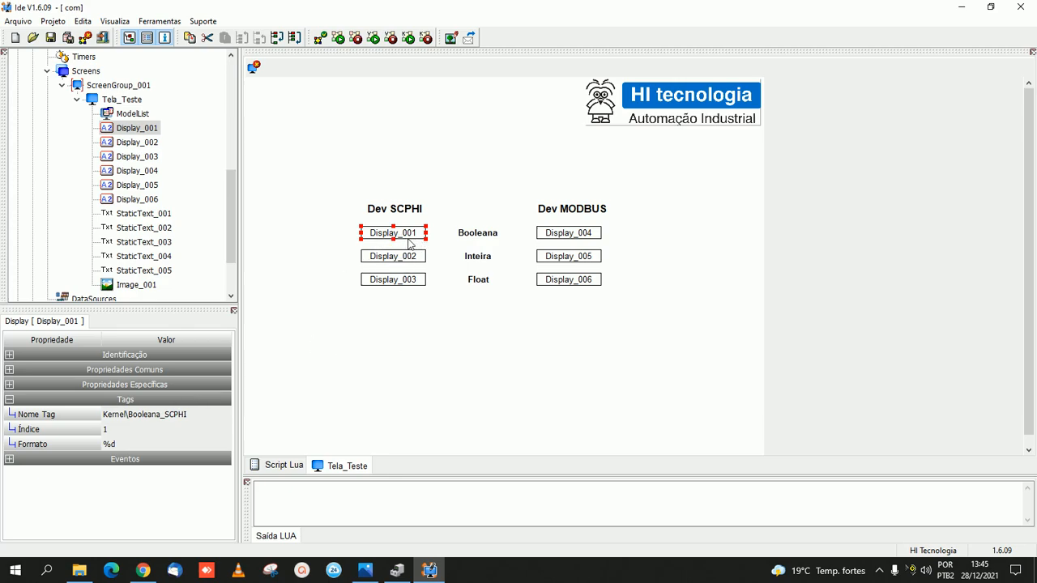
left_click(569, 235)
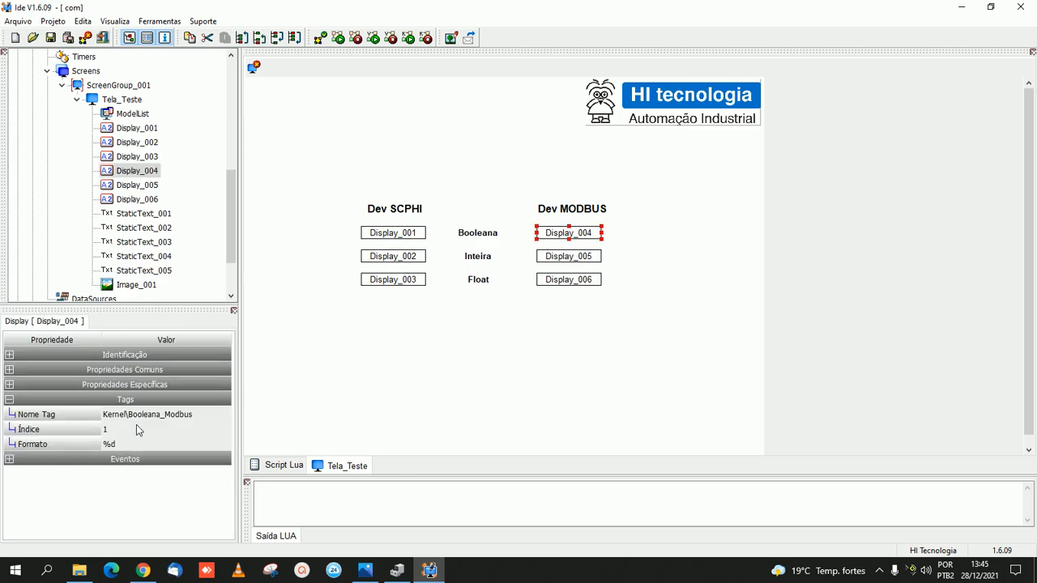
left_click(146, 415)
left_click(220, 414)
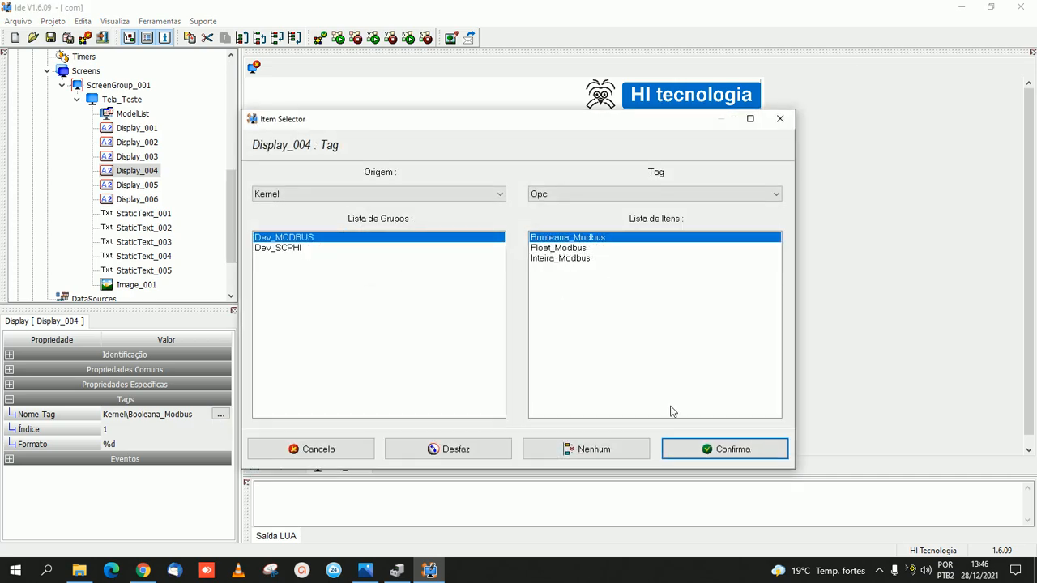
left_click(720, 451)
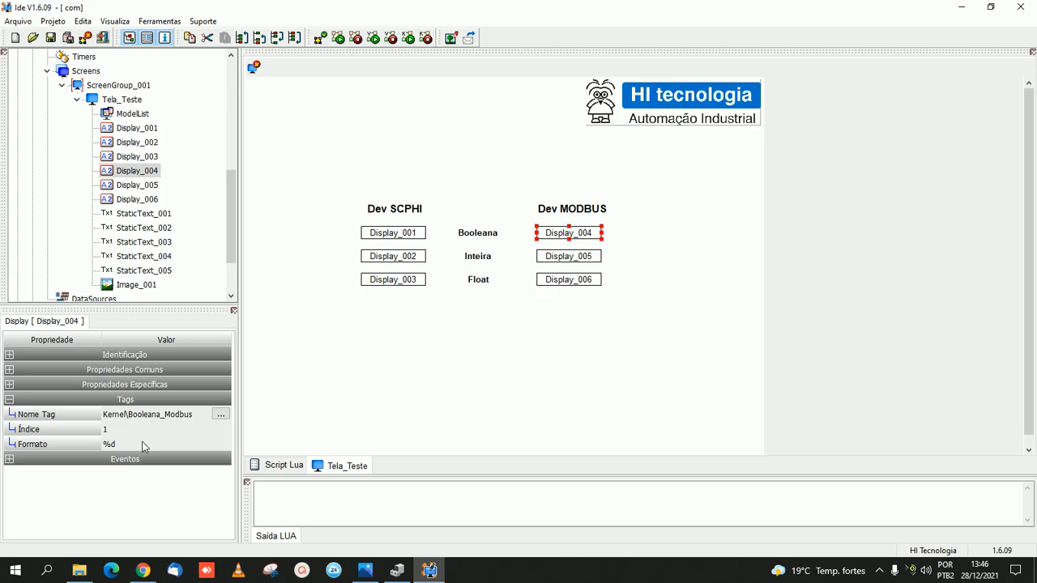
Step: Compare the tags and formats of the Inteira and Float displays under Dev SCPHI and Dev MODBUS
left_click(390, 258)
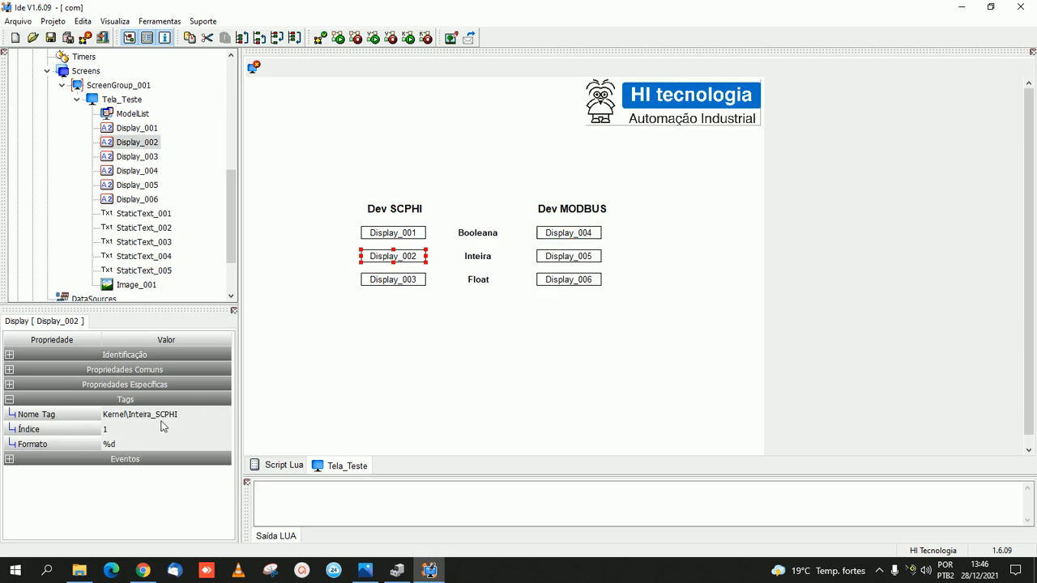
left_click(555, 259)
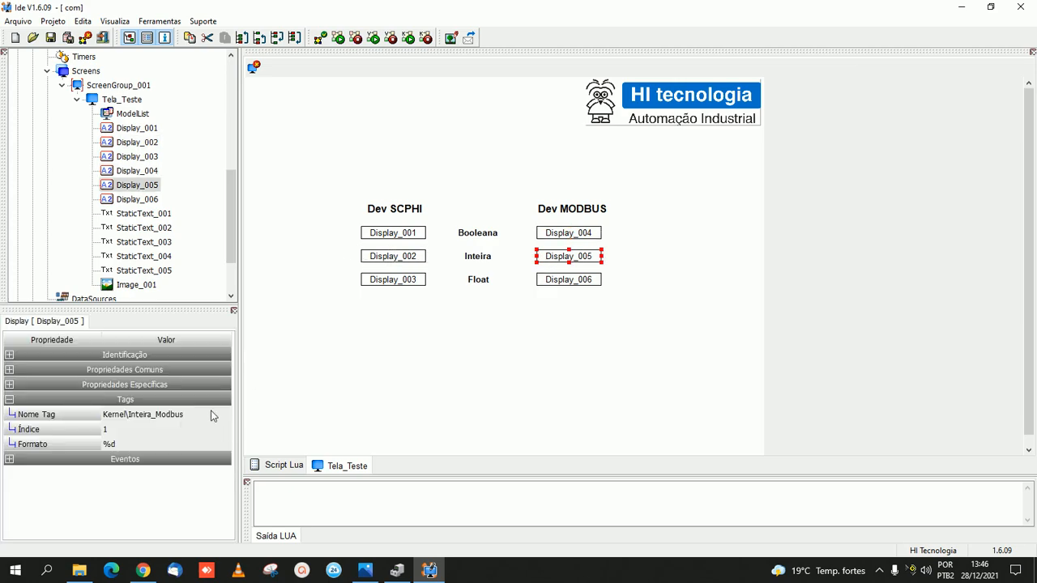
left_click(397, 281)
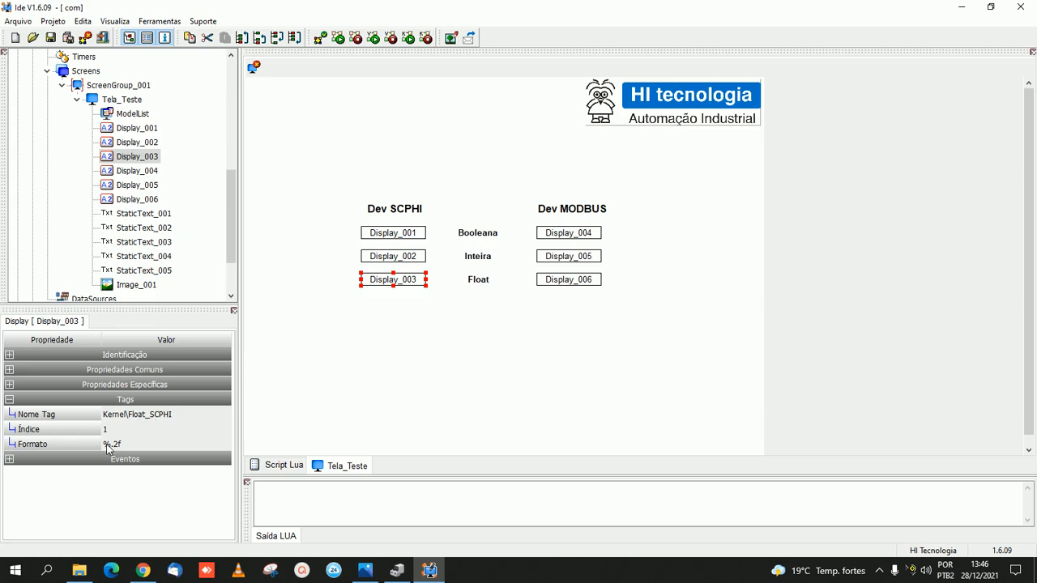
left_click(571, 280)
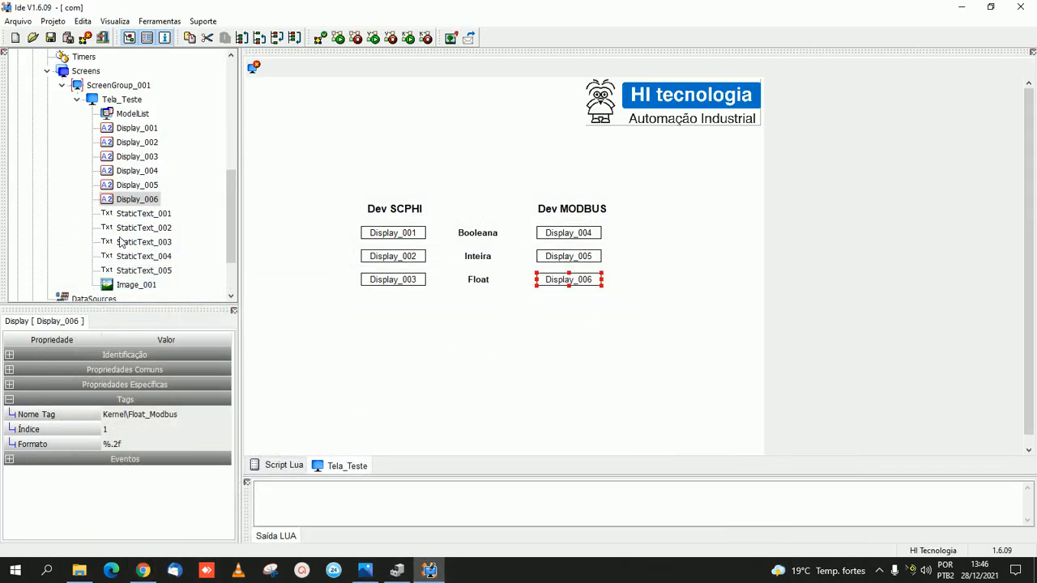
Step: Expand the Kernel's Dev_SCPHI and Dev_MODBUS OPC groups to show their tags, and run the project to launch the test screen
left_click_drag(232, 236, 231, 137)
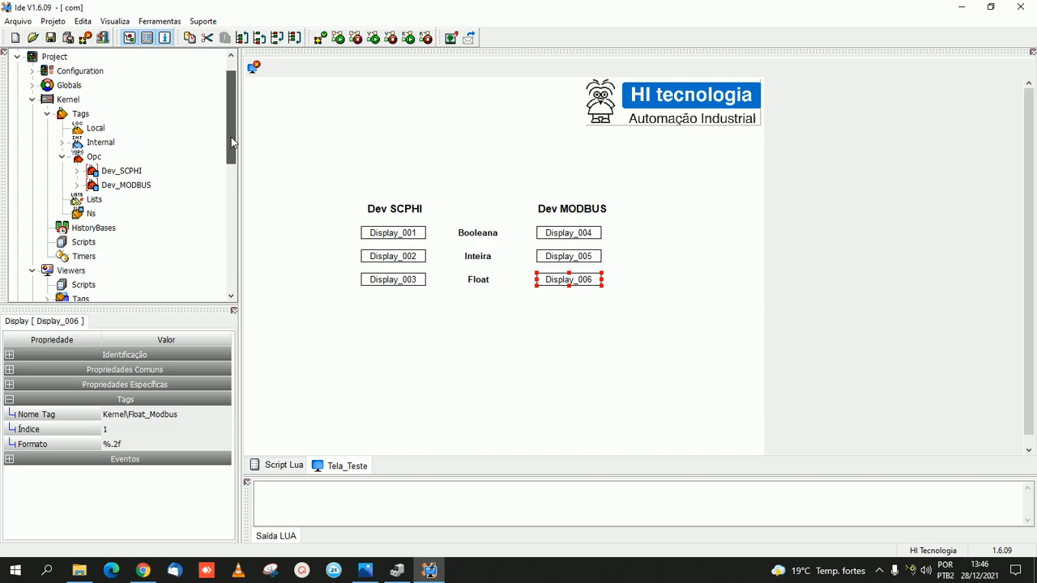
left_click(76, 185)
left_click(75, 172)
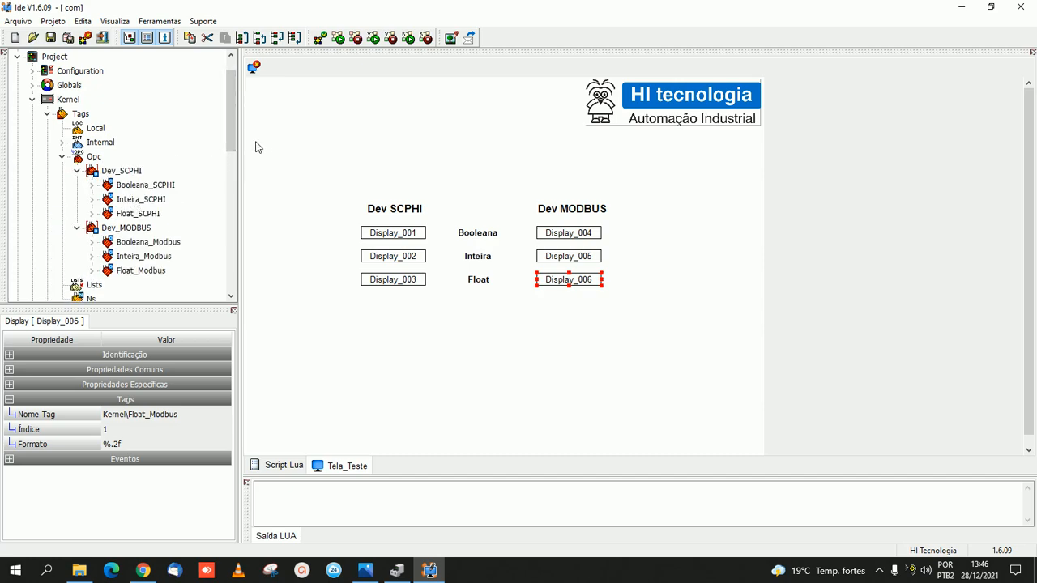
left_click(339, 43)
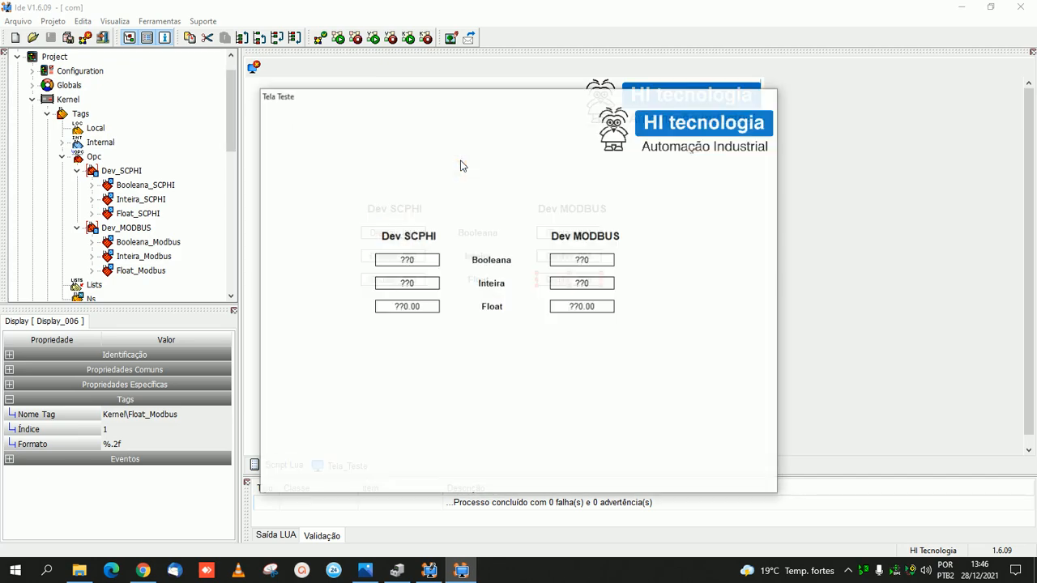